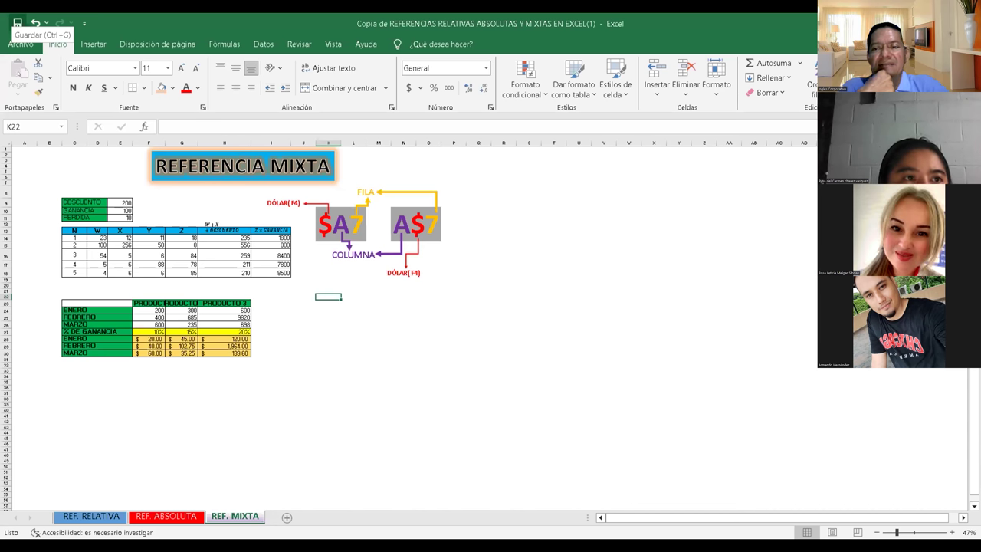
Save the mixed-references workbook and open the Archivo backstage view
left_click(16, 23)
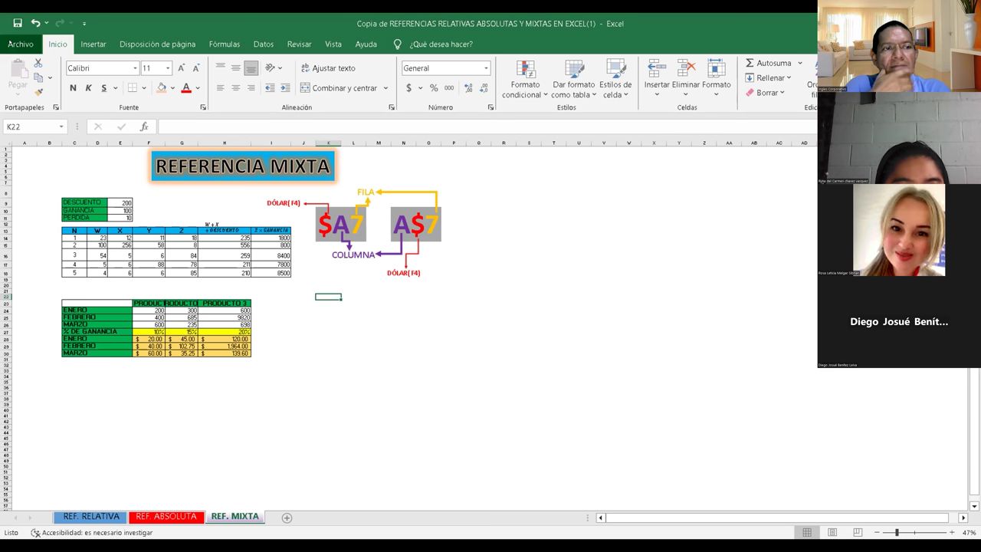
left_click(10, 43)
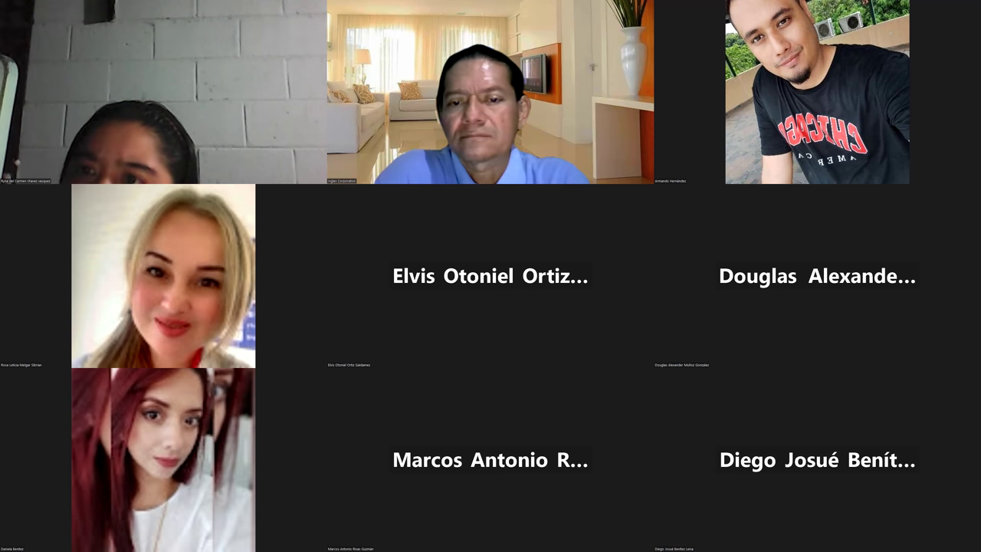
Leave Gmail's full-screen view and bring up the Libro1 workbook with the Nombres, Enero, Febrero table
key("alt+Tab")
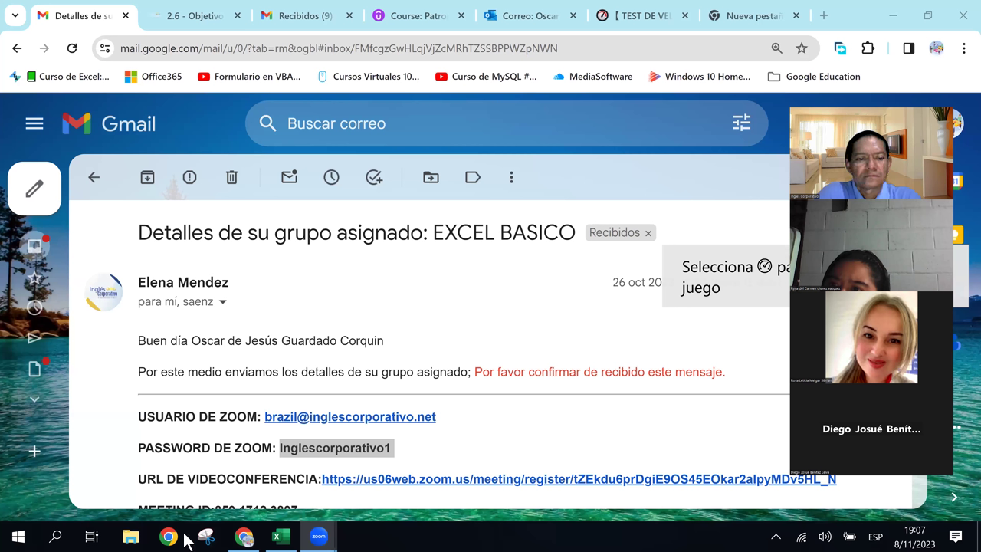
key("alt+Tab")
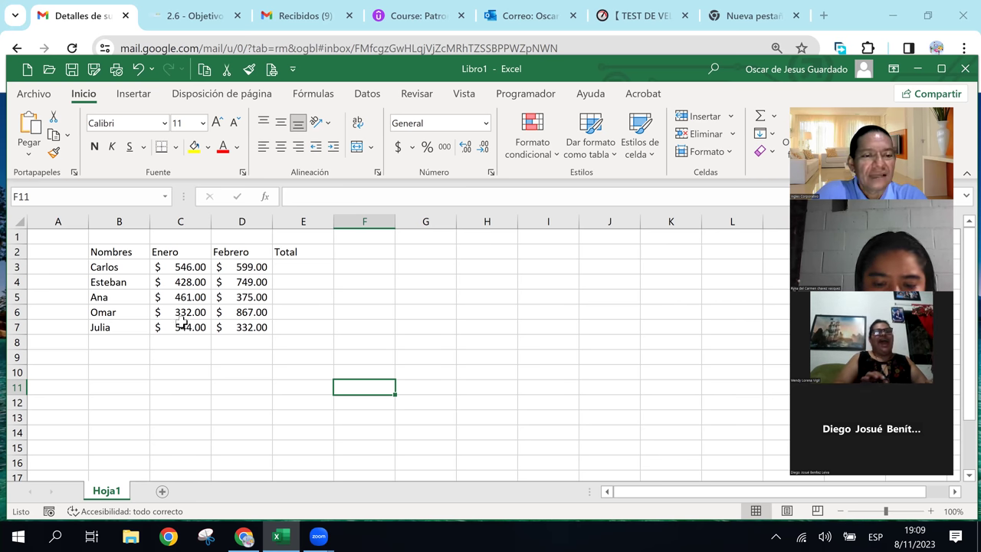
left_click(120, 254)
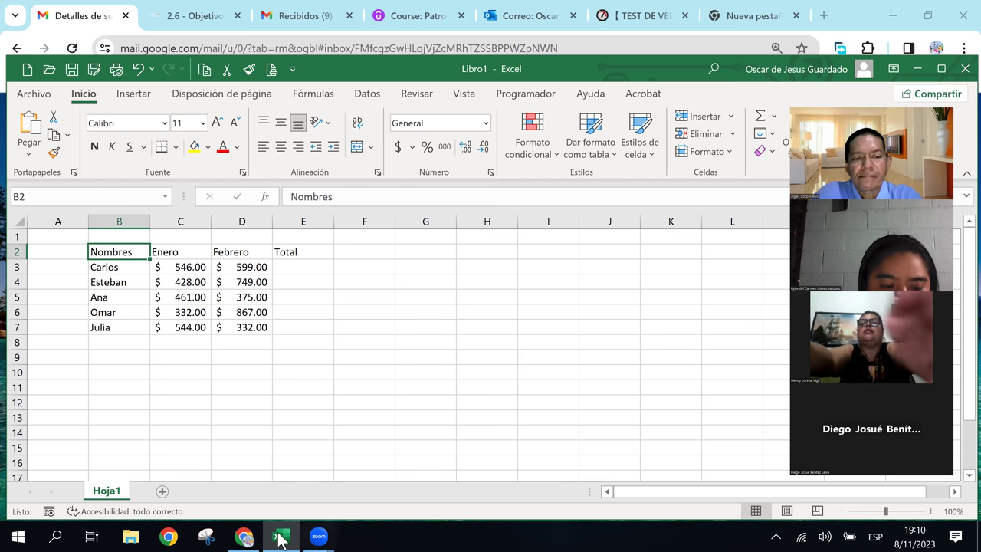
left_click(246, 534)
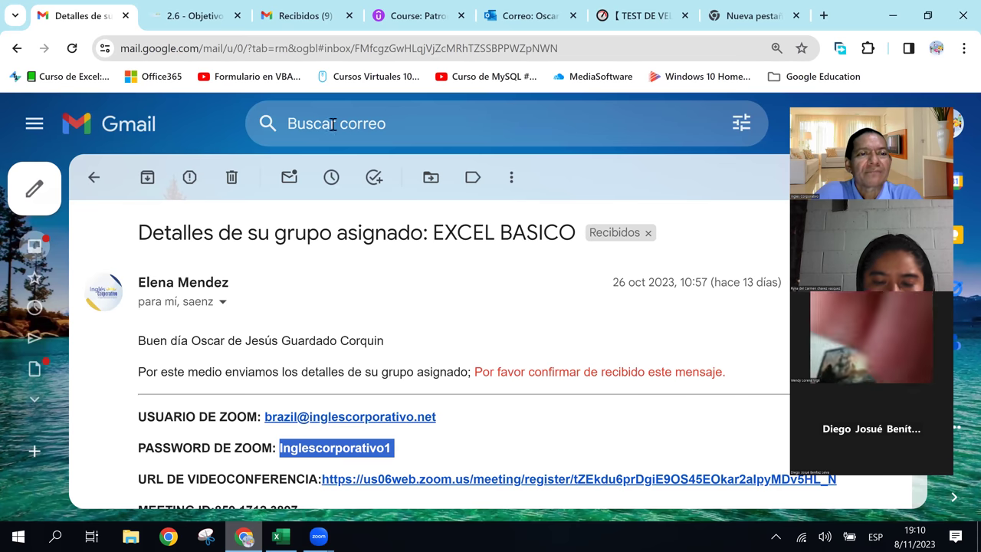
left_click(280, 538)
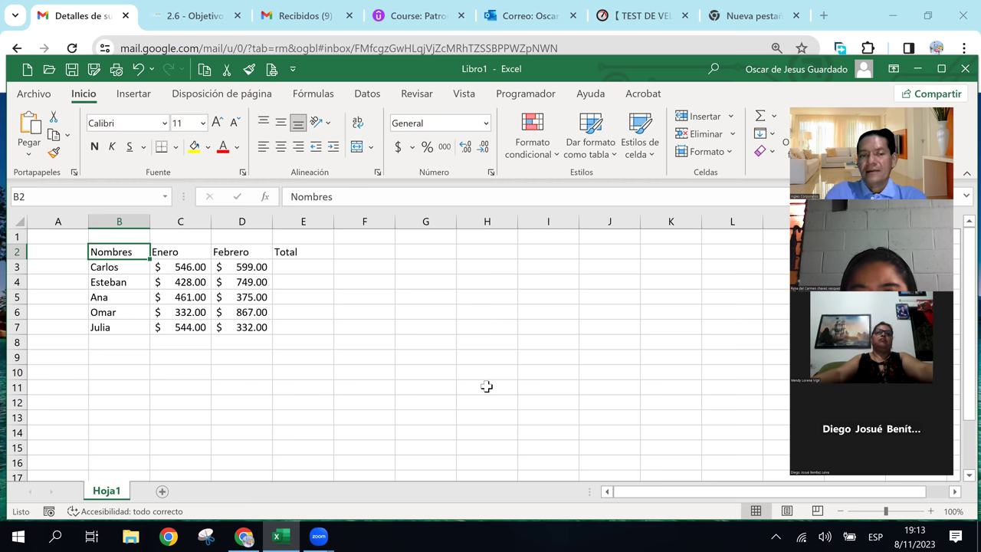
Select Total cell E3 in Libro1, then return to the Gmail message about the EXCEL BASICO group
left_click(309, 271)
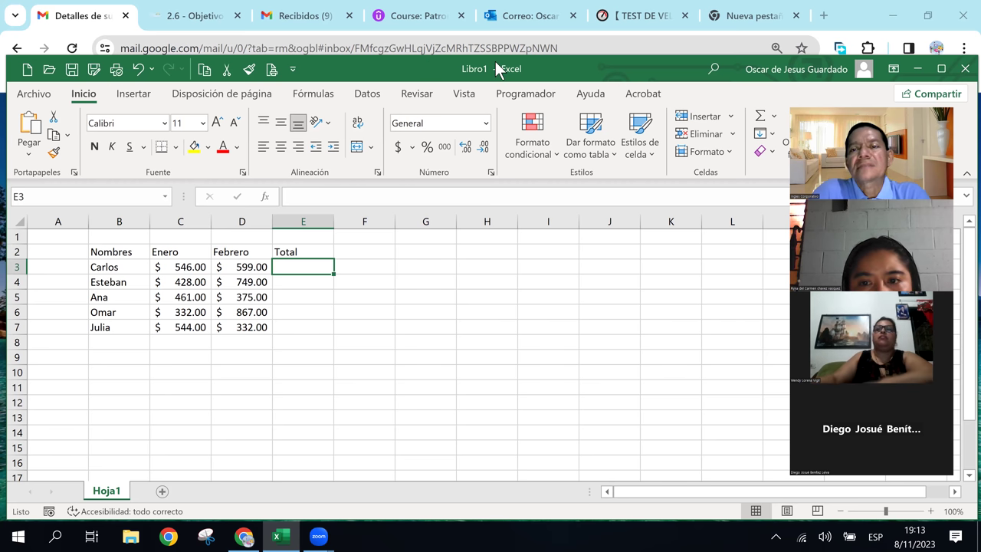
left_click(42, 13)
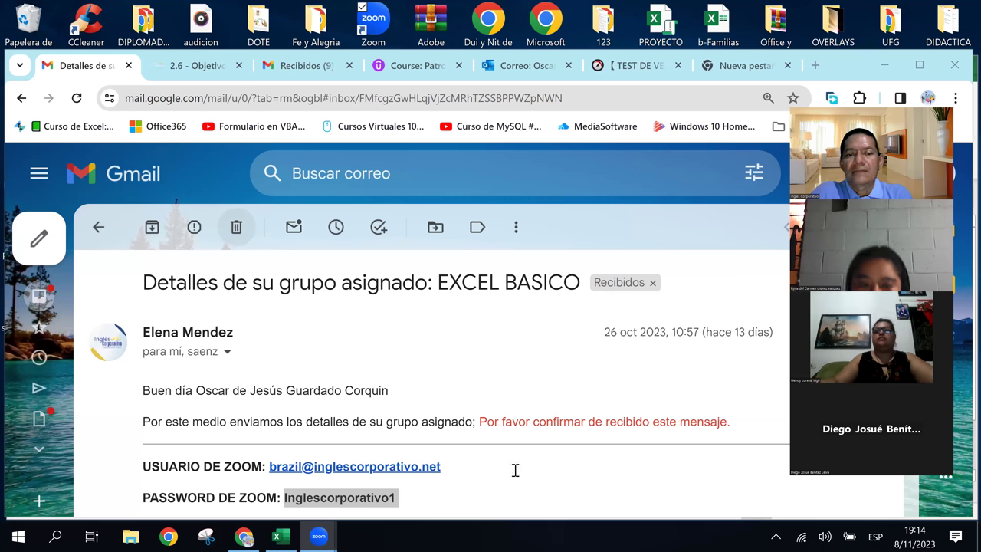
Open the lesson 2.6 page at its 'Definición de nombres de celdas' section
left_click(202, 69)
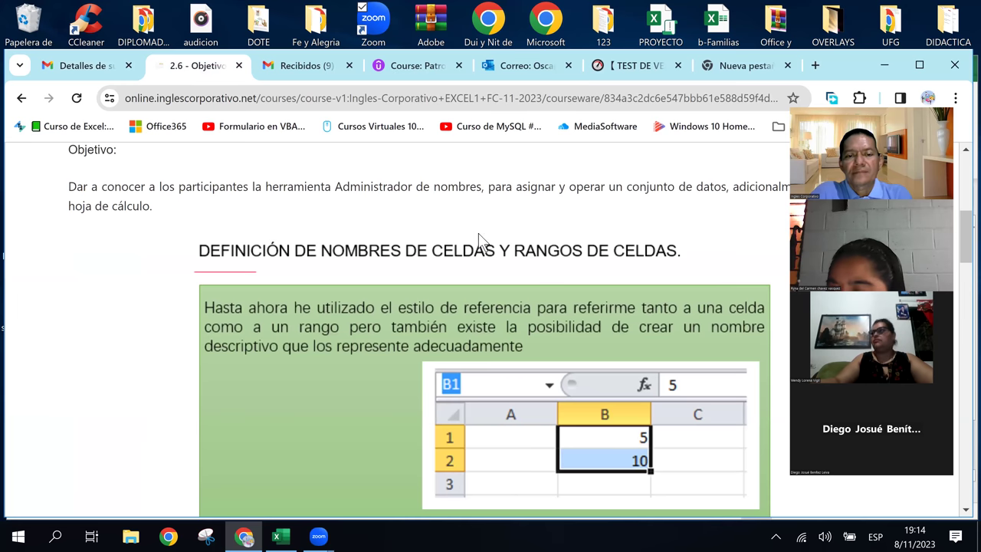
scroll(491, 253, "up", 1)
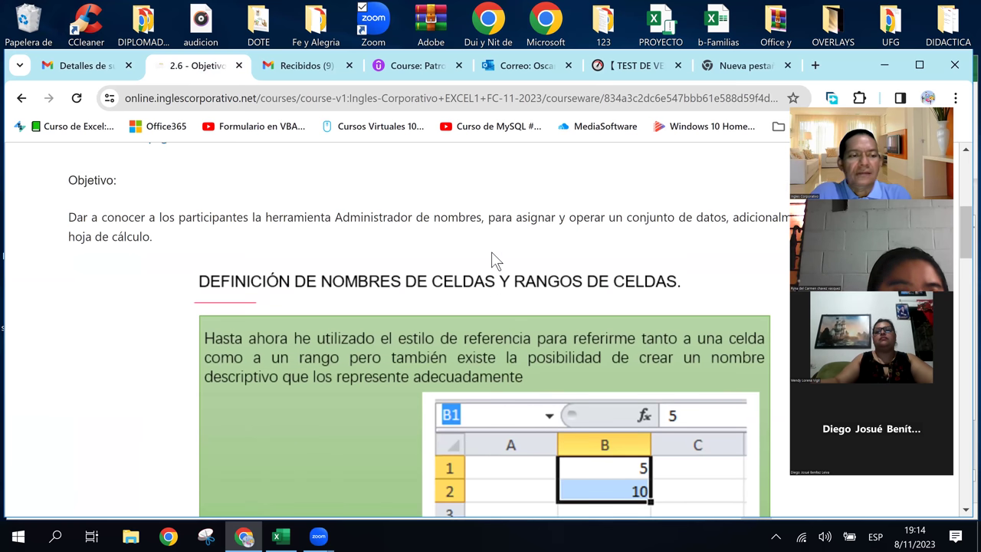
scroll(491, 251, "up", 2)
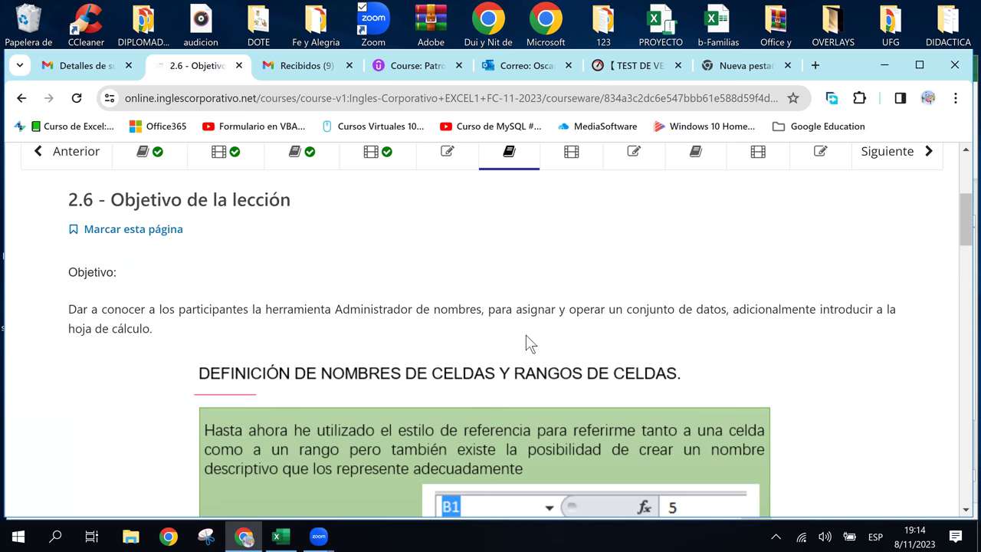
scroll(526, 335, "down", 3)
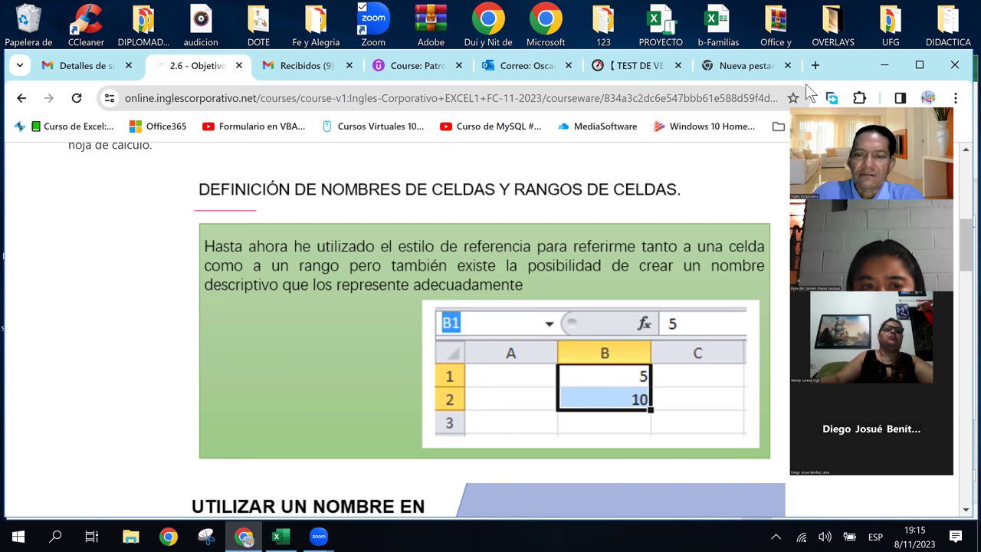
Move the lesson to the =SUMA(MiRango) example in 'Utilizar un nombre en una fórmula', then return to Excel
key("Down")
key("Down")
key("Down")
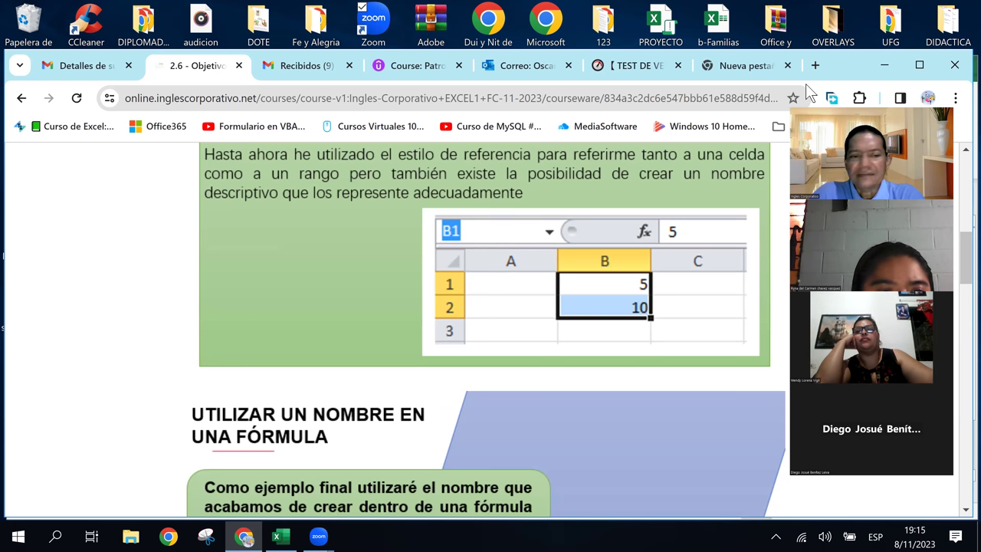
key("Down")
key("Down")
key("Down")
key("Down")
key("Down")
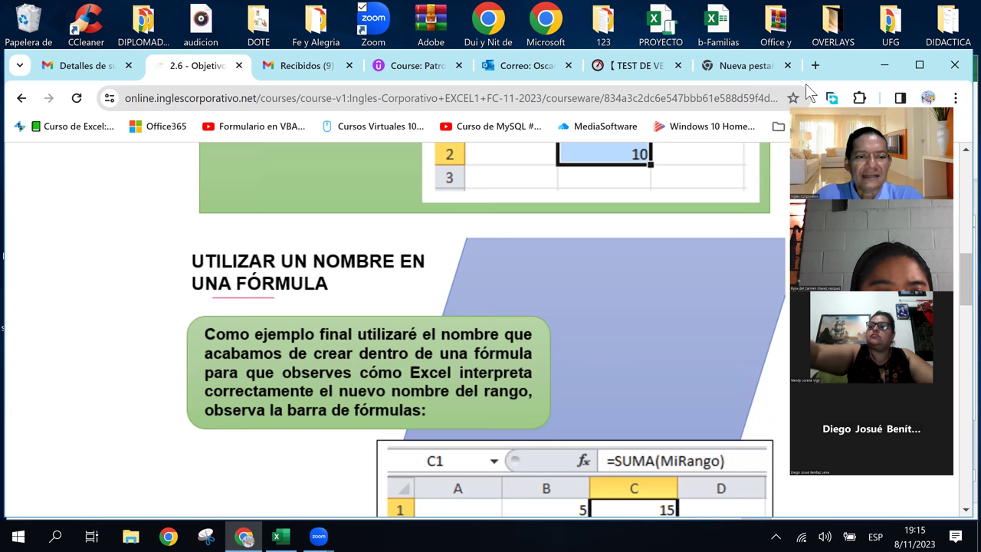
key("Down")
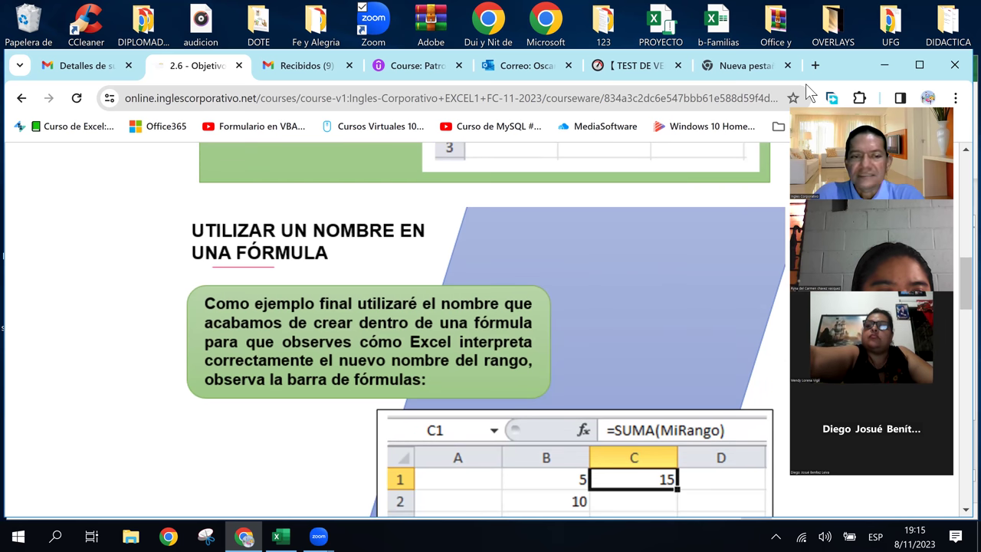
key("Up")
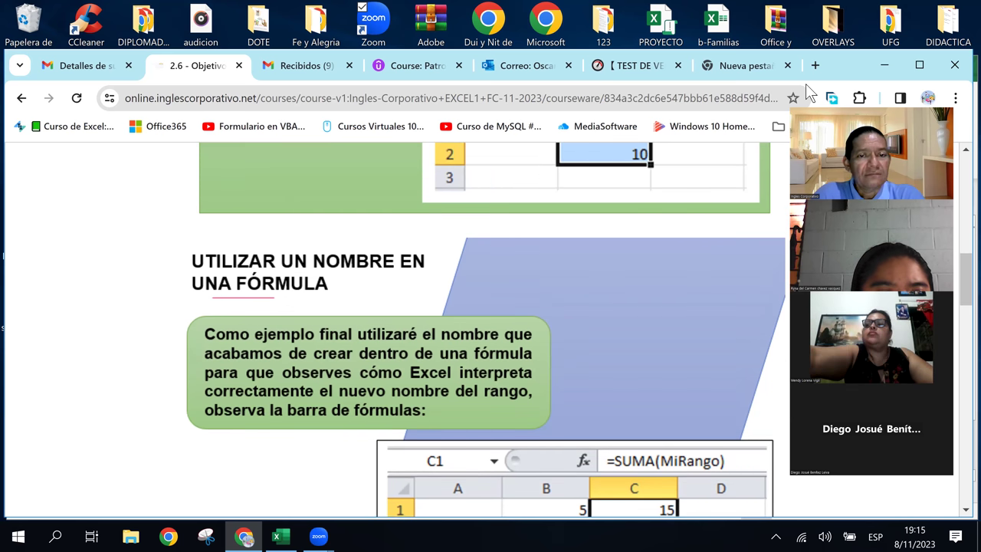
key("Up")
key("Page_Up")
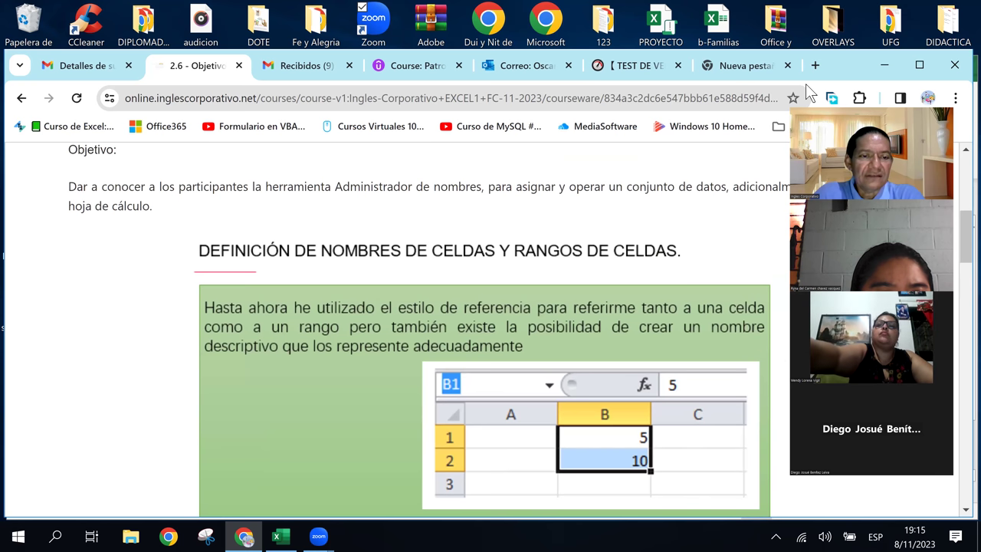
key("Down")
key("Down")
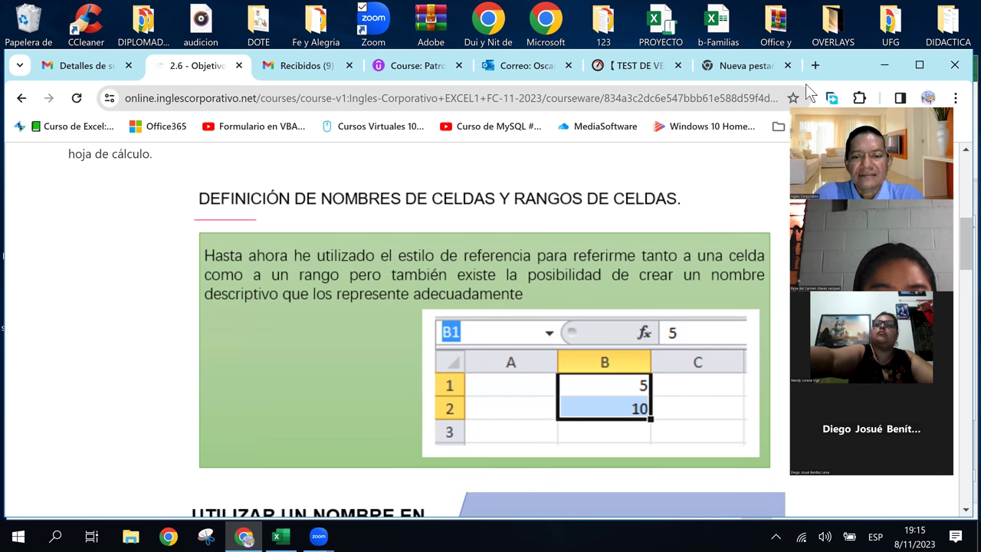
key("Down")
key("Down")
key("Down")
key("Down")
key("Down")
key("Down")
key("Down")
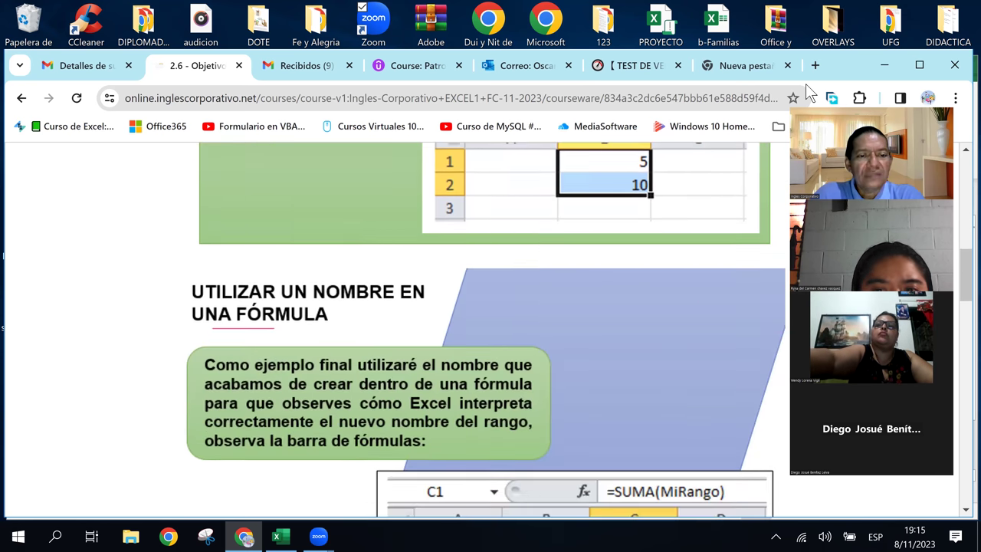
key("Down")
key("Down")
key("Down")
key("Down")
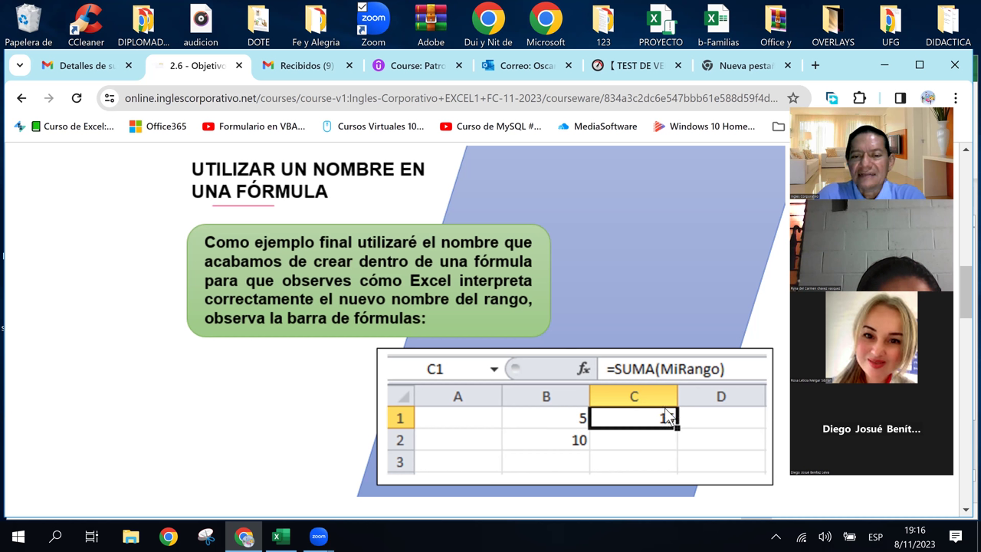
left_click(277, 536)
Add a new blank sheet, Hoja2, to Libro1 while checking the lesson example
left_click(301, 268)
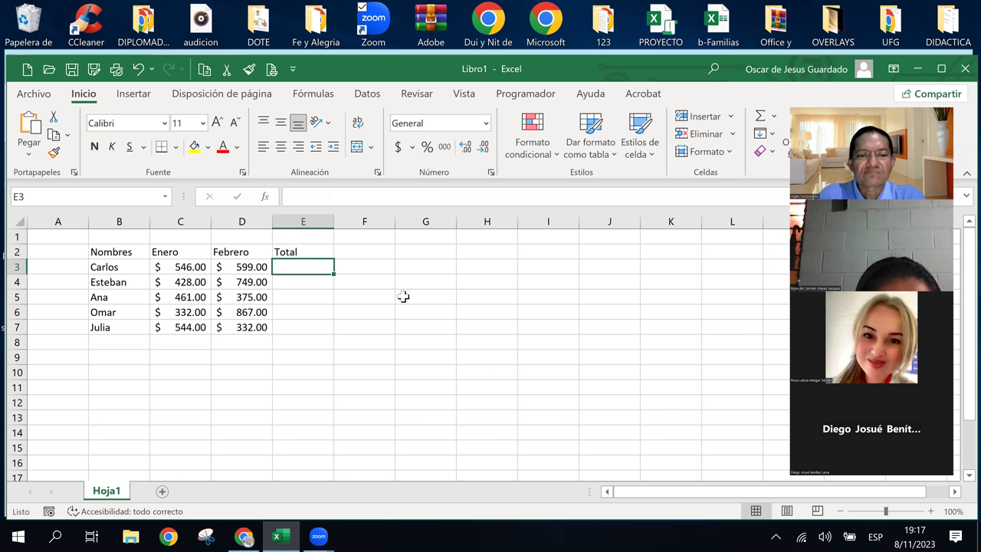
left_click(162, 491)
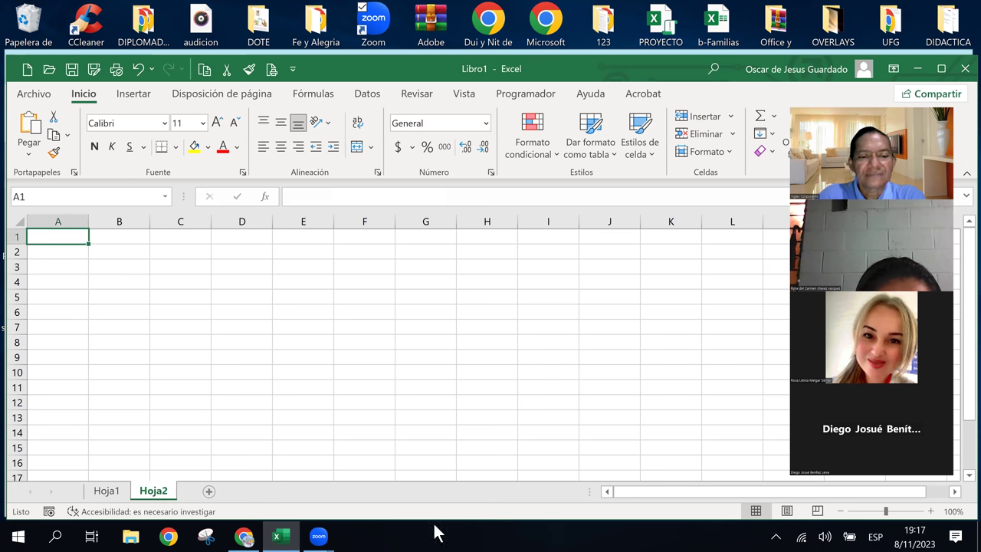
left_click(244, 537)
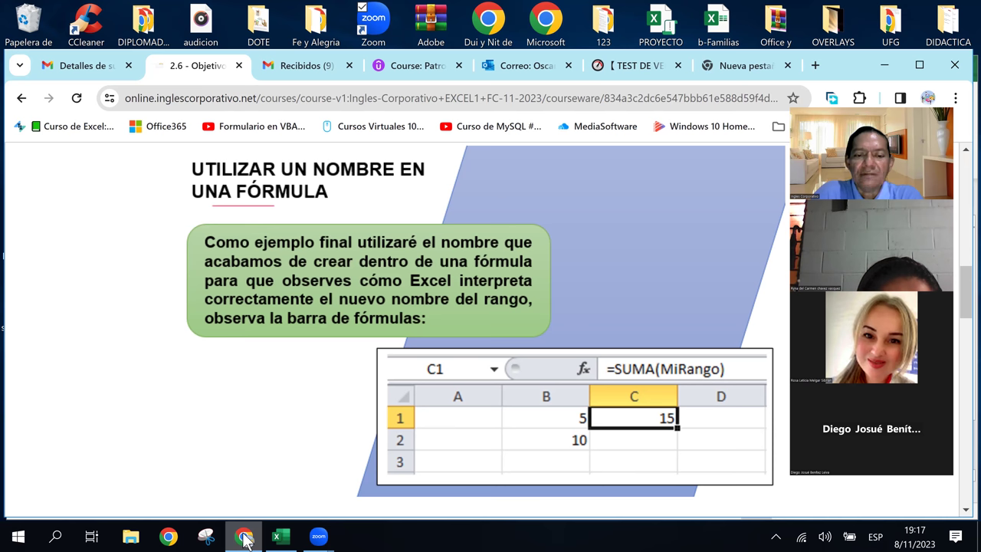
left_click(244, 536)
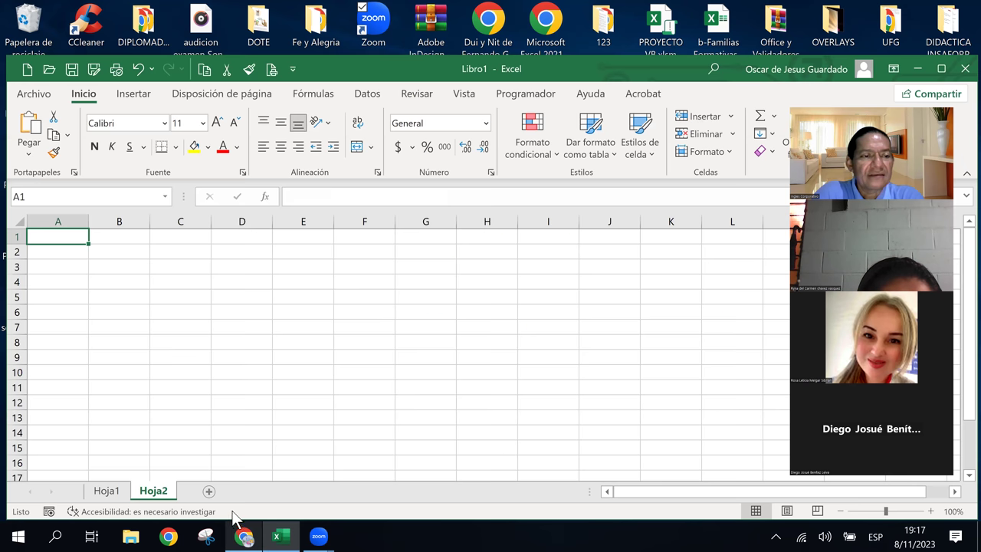
Enter 5 in B1 and 10 in B2 on Hoja2, comparing against the lesson
left_click(114, 238)
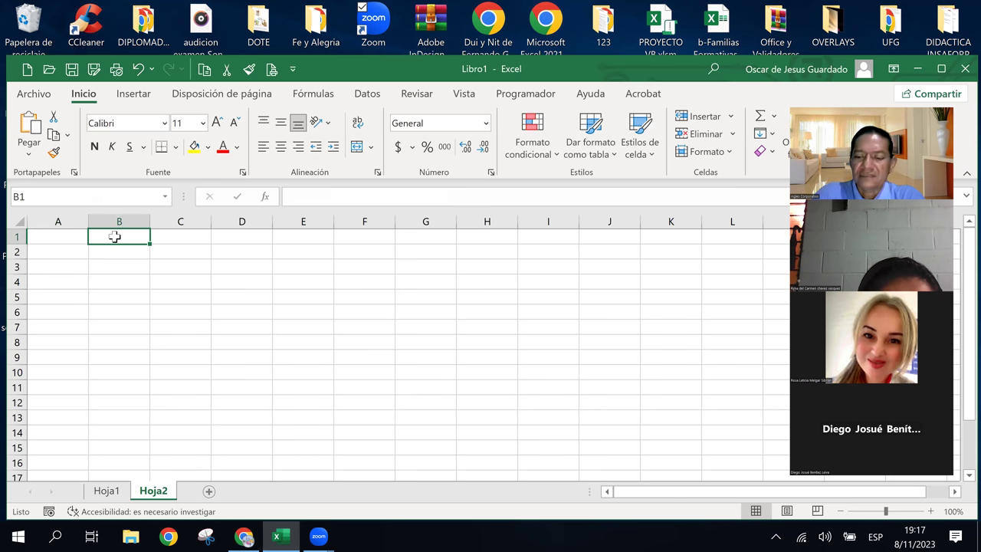
type("5")
key("Return")
type("10")
key("Up")
key("Right")
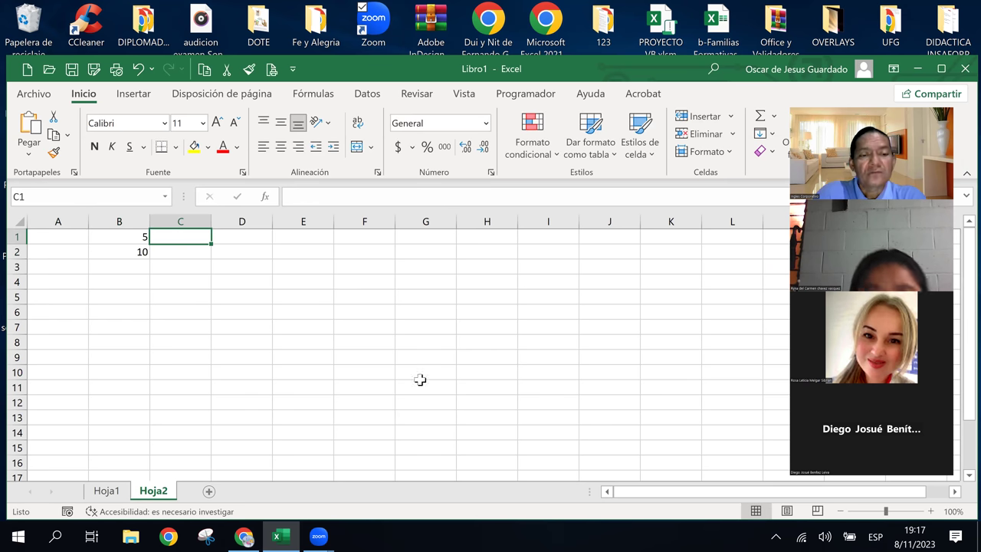
left_click(244, 536)
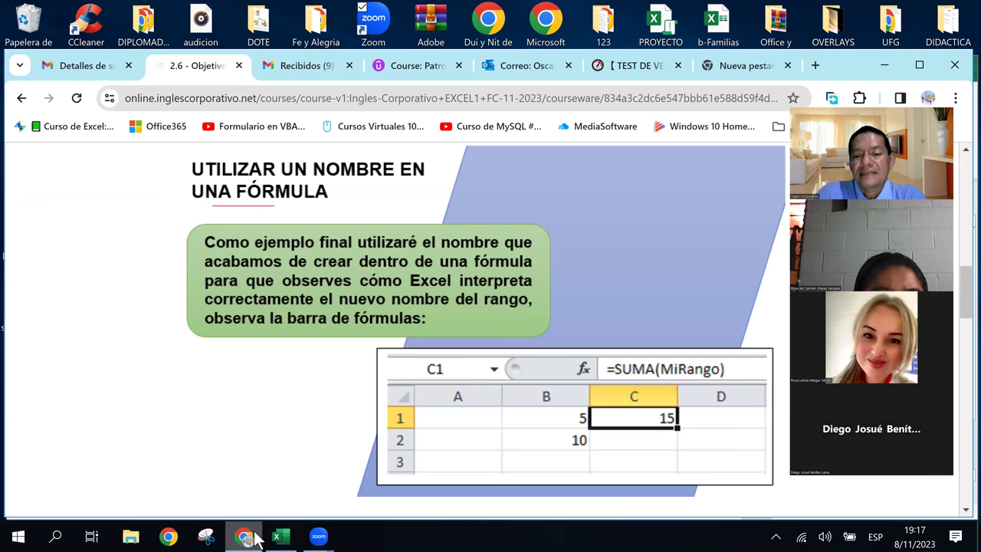
left_click(249, 537)
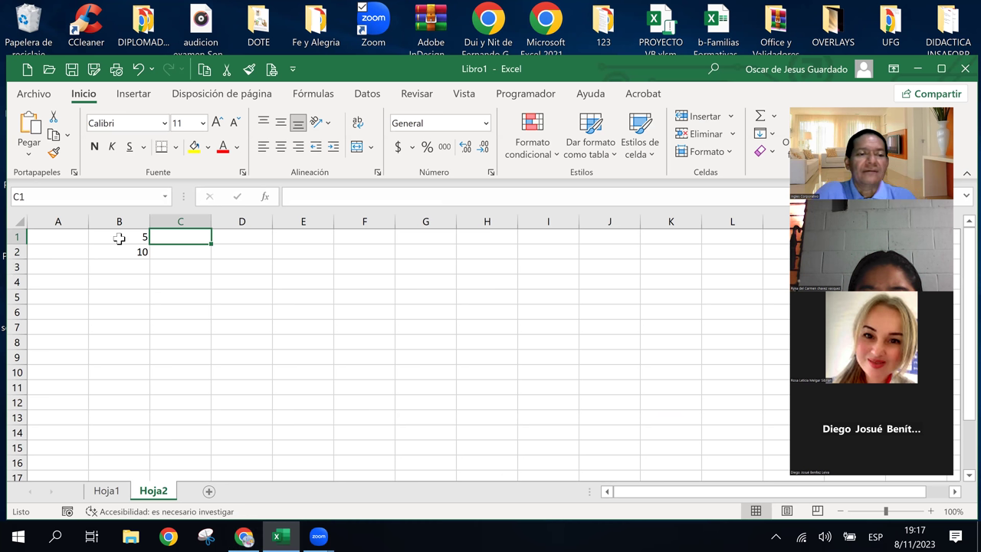
Select B1:B2 and type Mirango in the Name Box to name the range
left_click(118, 238)
left_click_drag(119, 238, 121, 250)
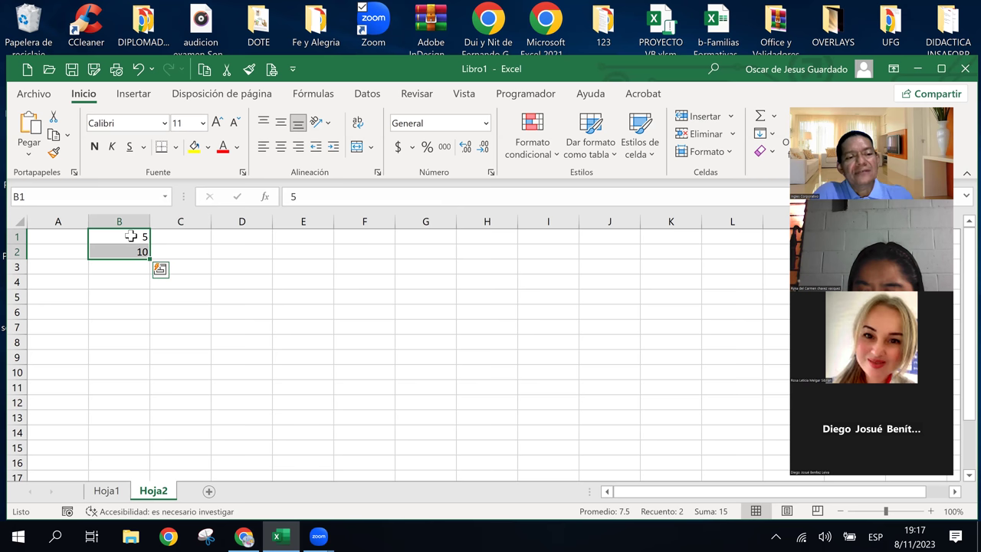
left_click(69, 196)
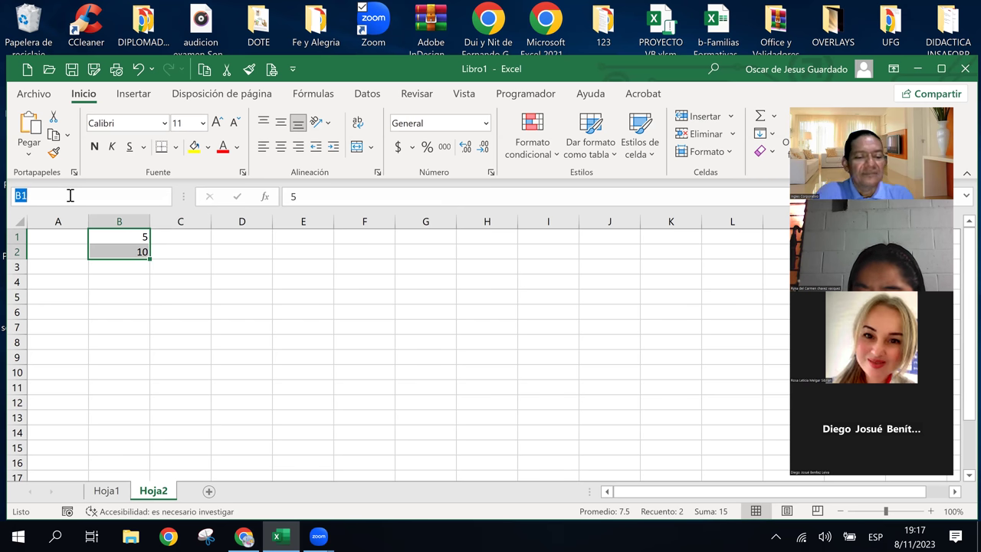
type("mi")
key("BackSpace")
key("BackSpace")
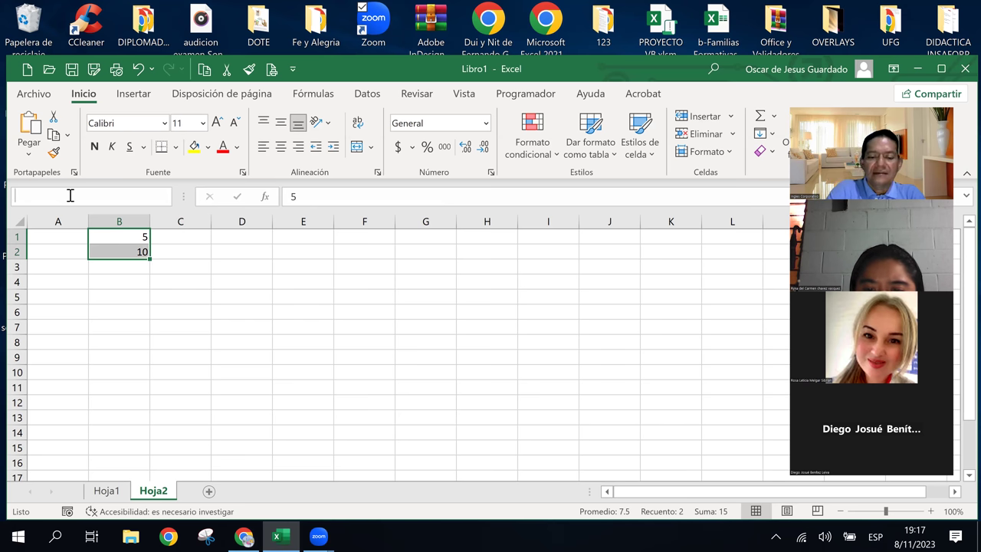
type("Miran")
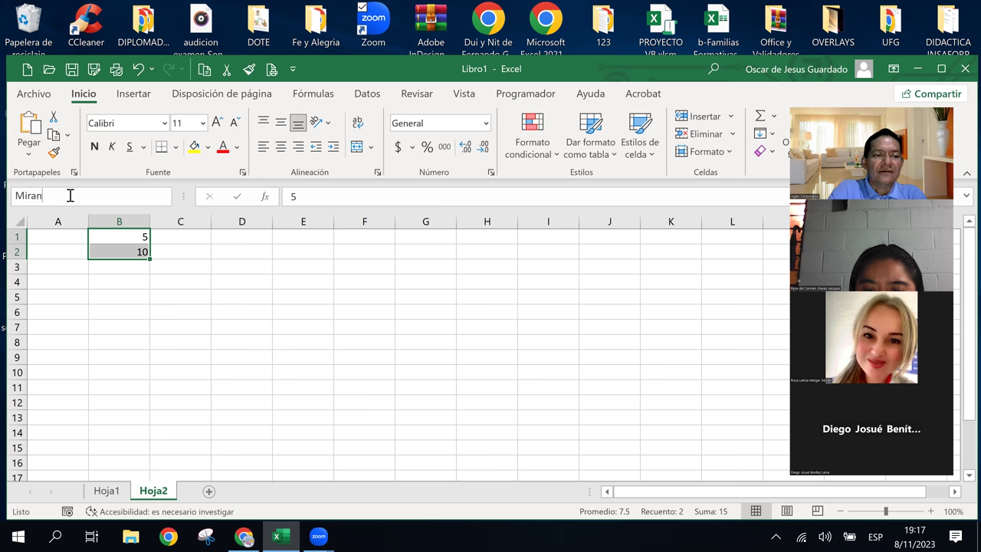
type("go")
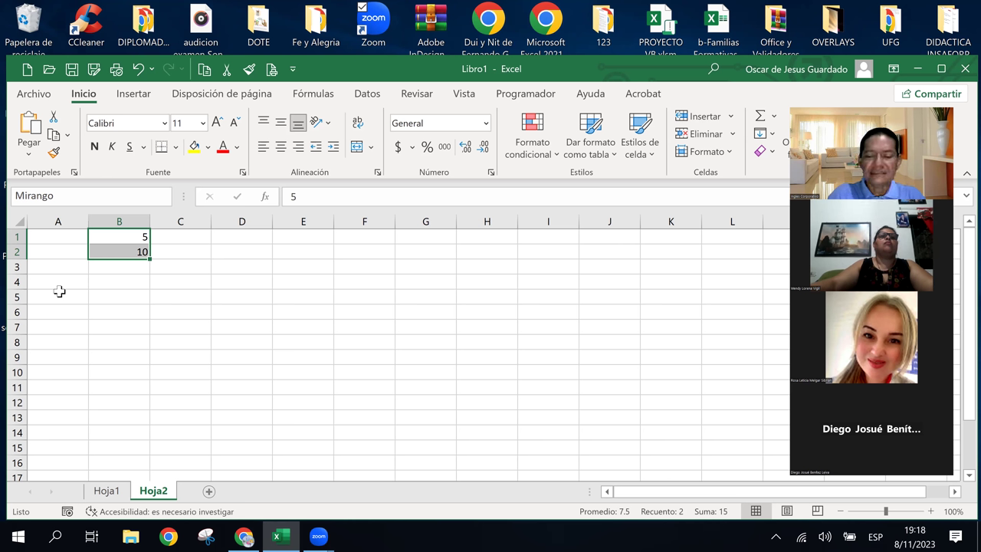
type("_")
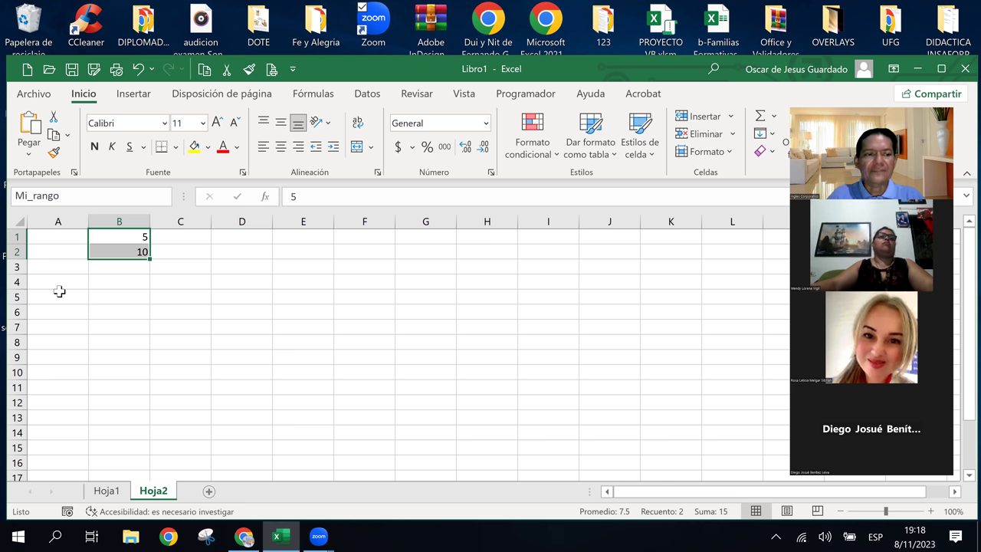
key("BackSpace")
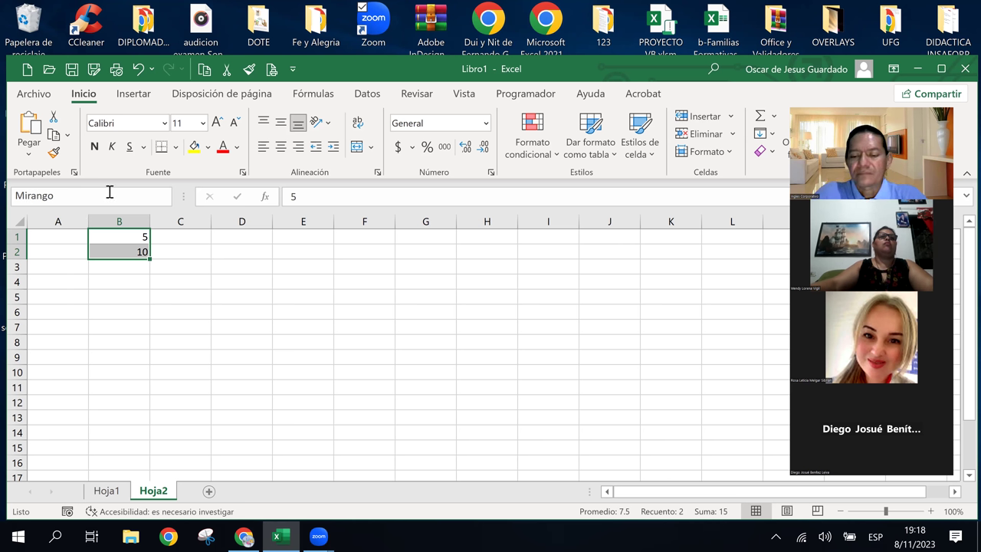
key("Return")
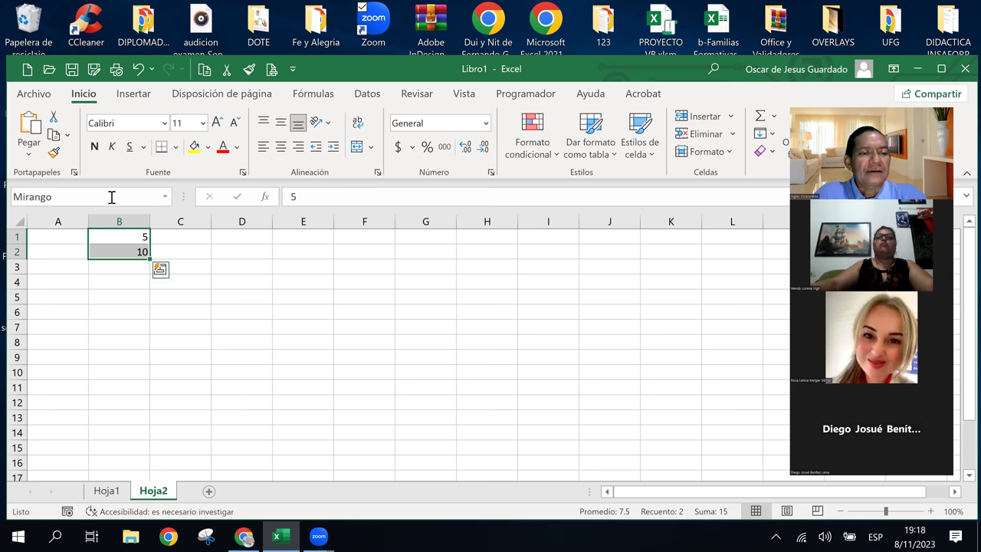
left_click(183, 223)
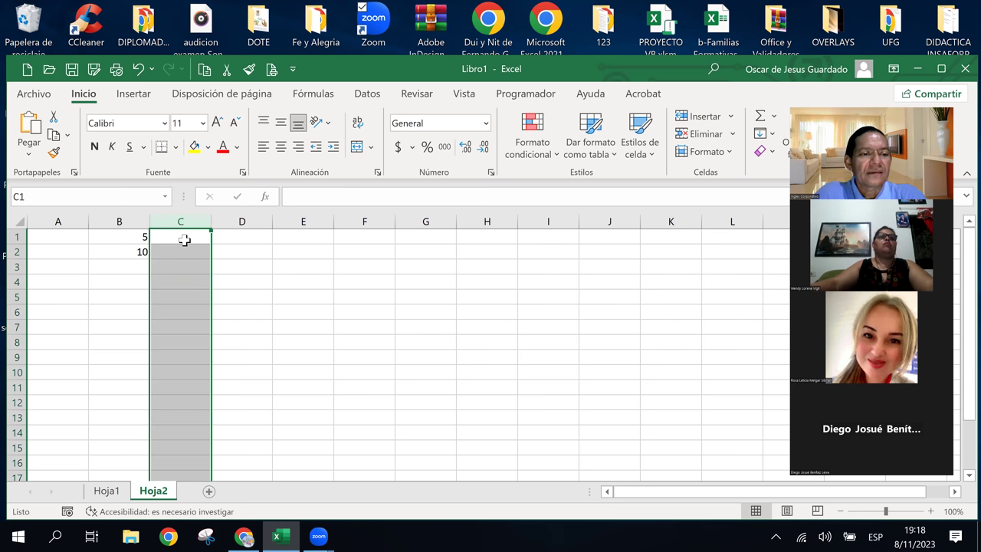
left_click(184, 238)
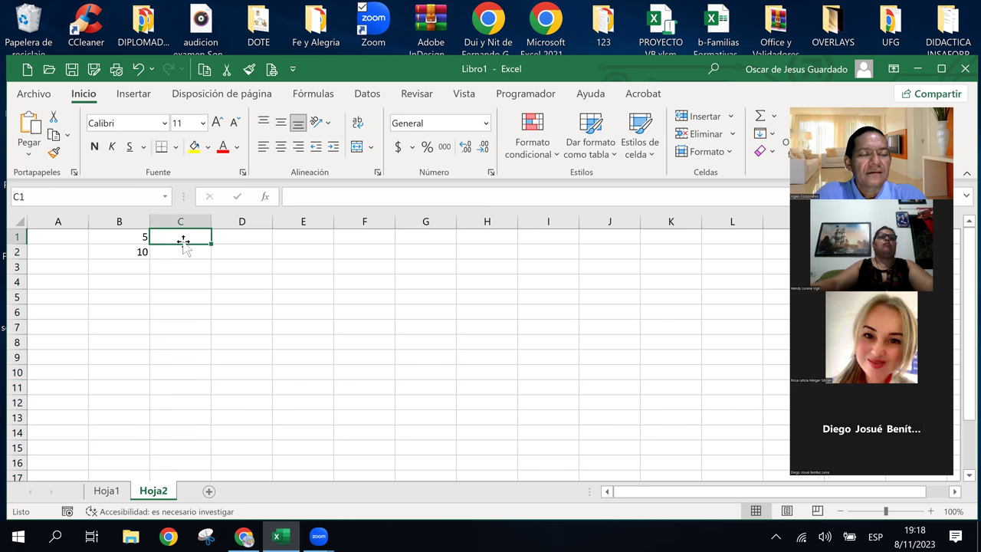
left_click(164, 196)
left_click(164, 196)
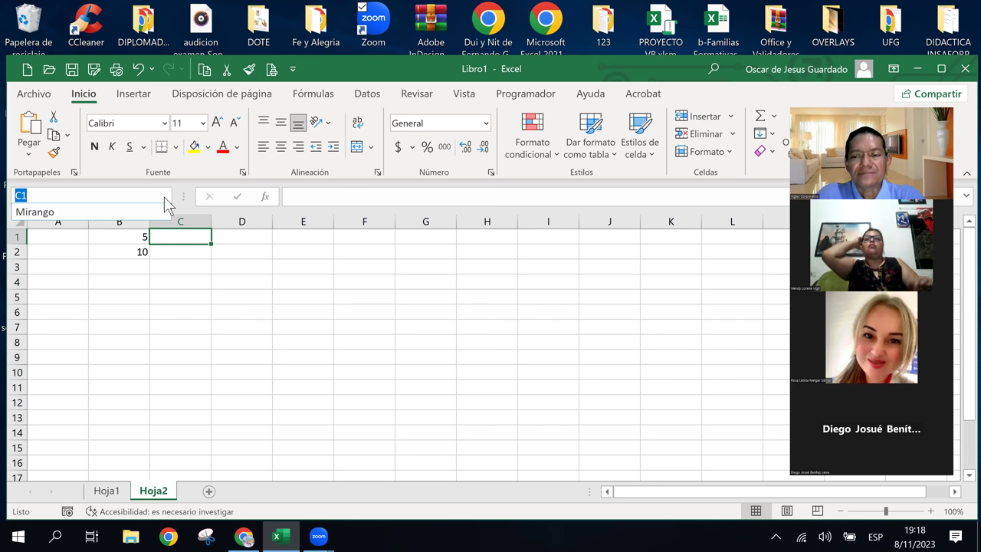
left_click(164, 197)
left_click(164, 196)
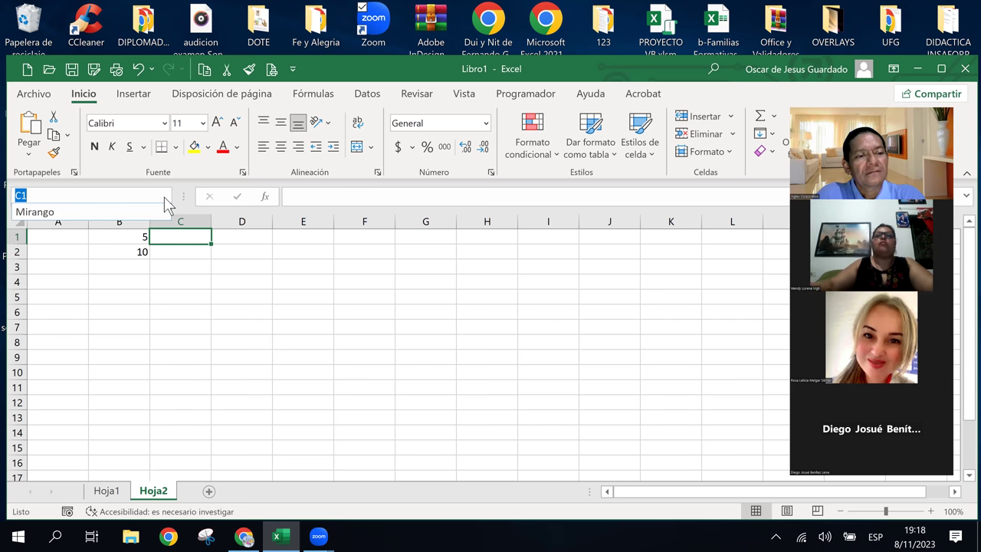
left_click(184, 240)
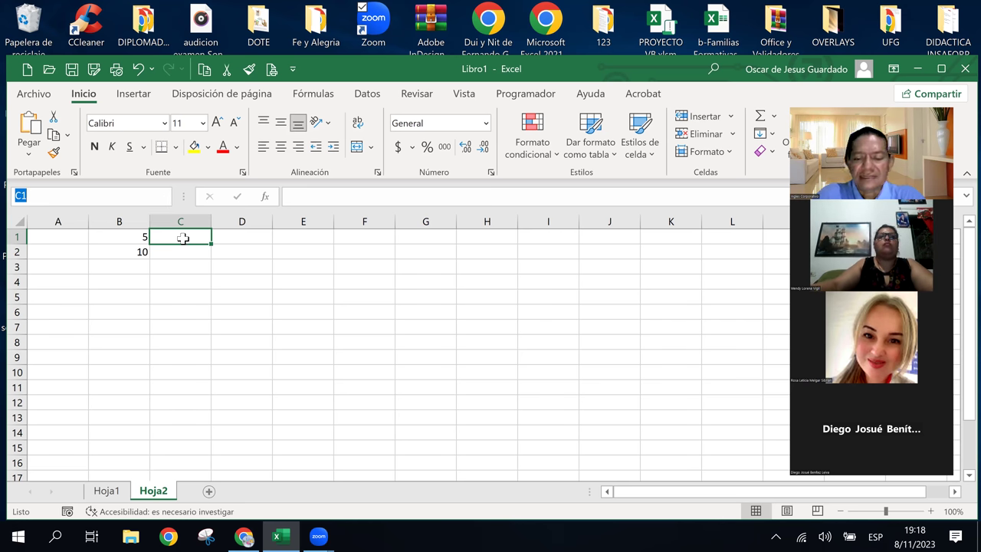
type("=")
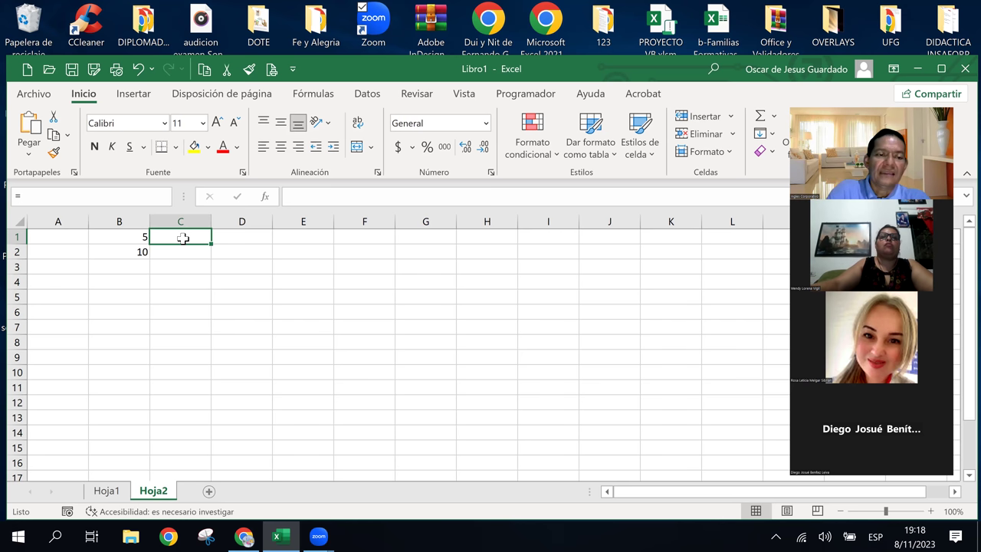
key("Escape")
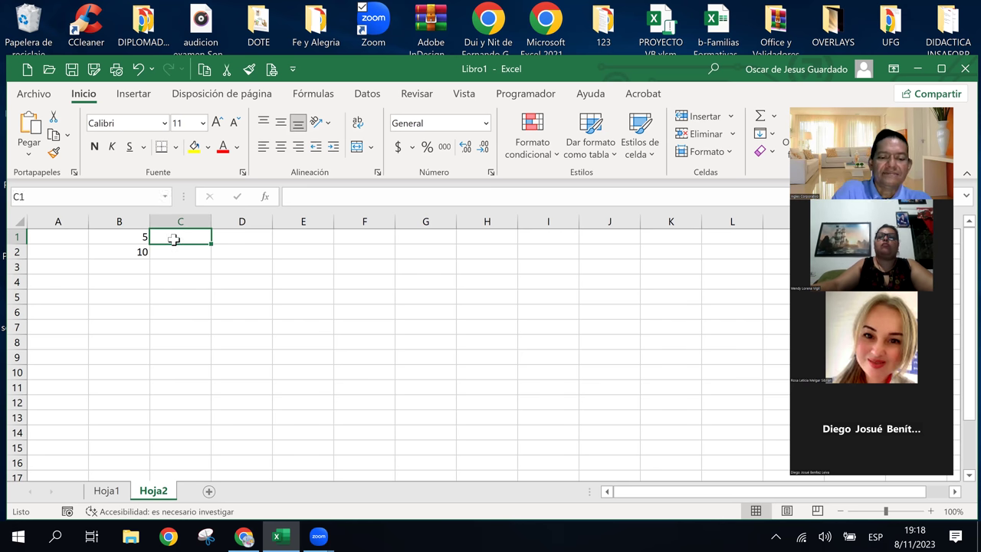
Start =SUMA( in C1 with B1:B2 selected, then erase the auto-inserted range reference
type("=")
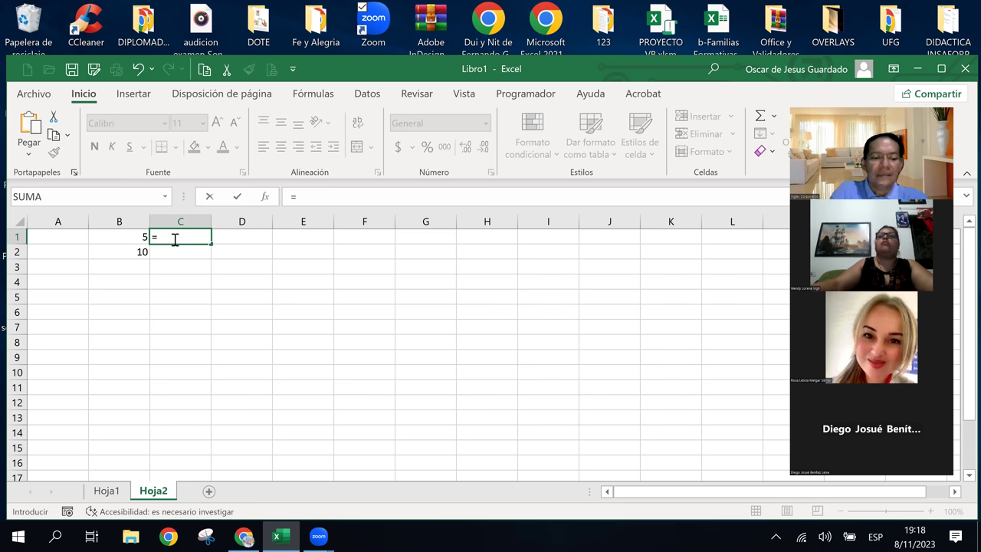
type("suma")
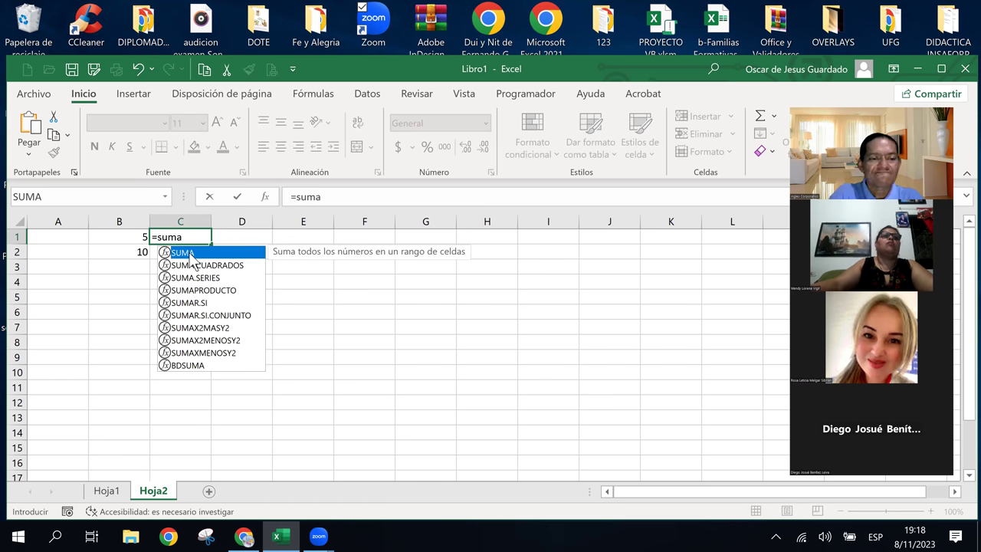
double_click(188, 253)
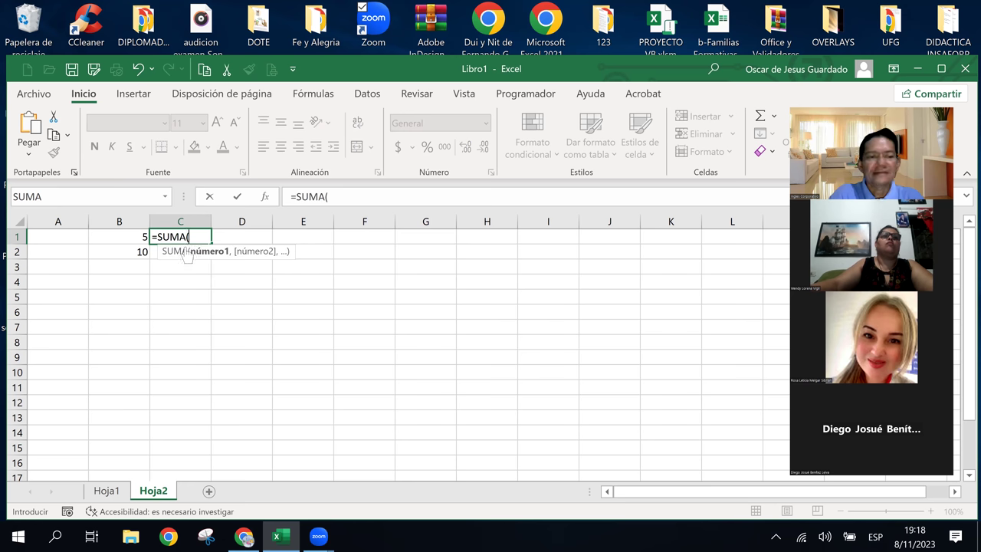
left_click(131, 242)
left_click_drag(130, 242, 130, 252)
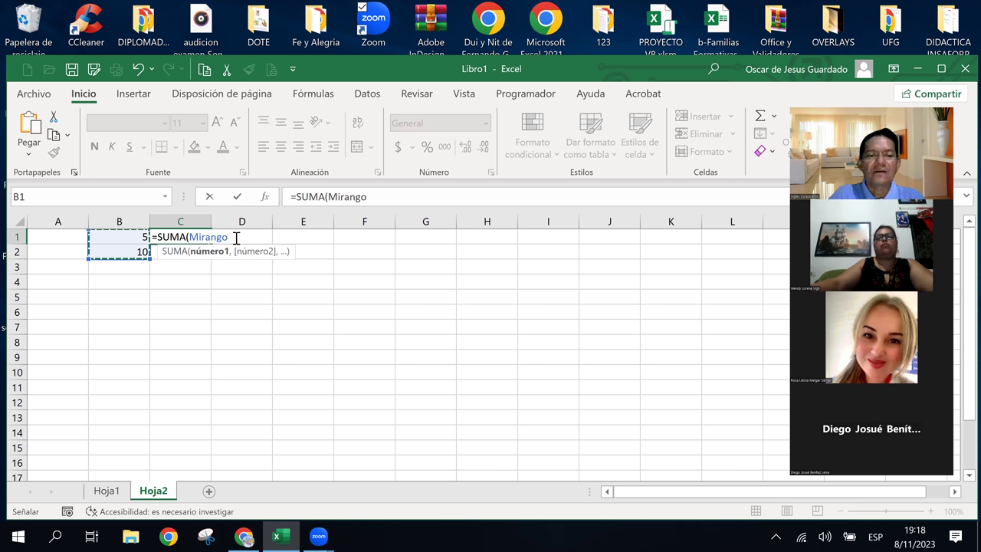
key("BackSpace")
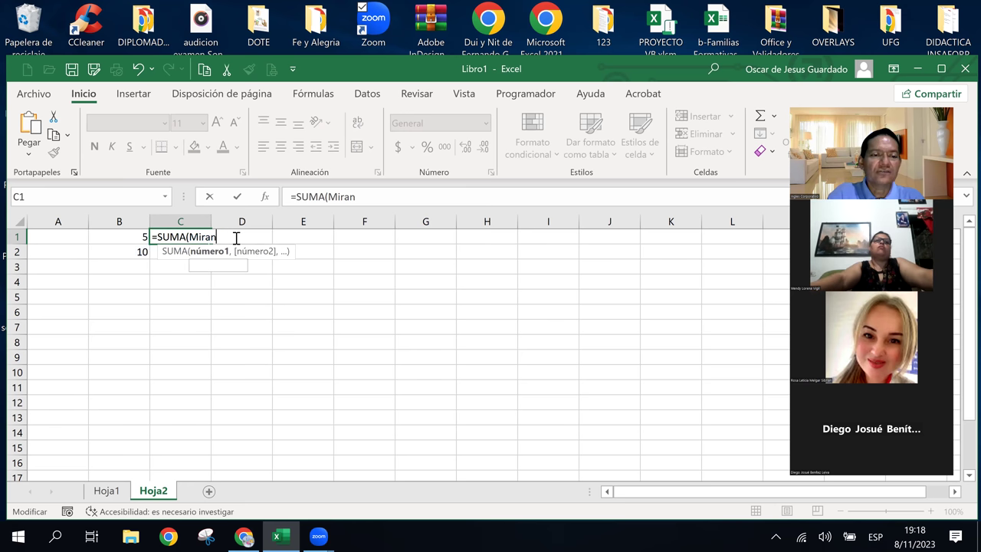
key("BackSpace")
key("BackSpace")
key("BackSpace")
key("BackSpace")
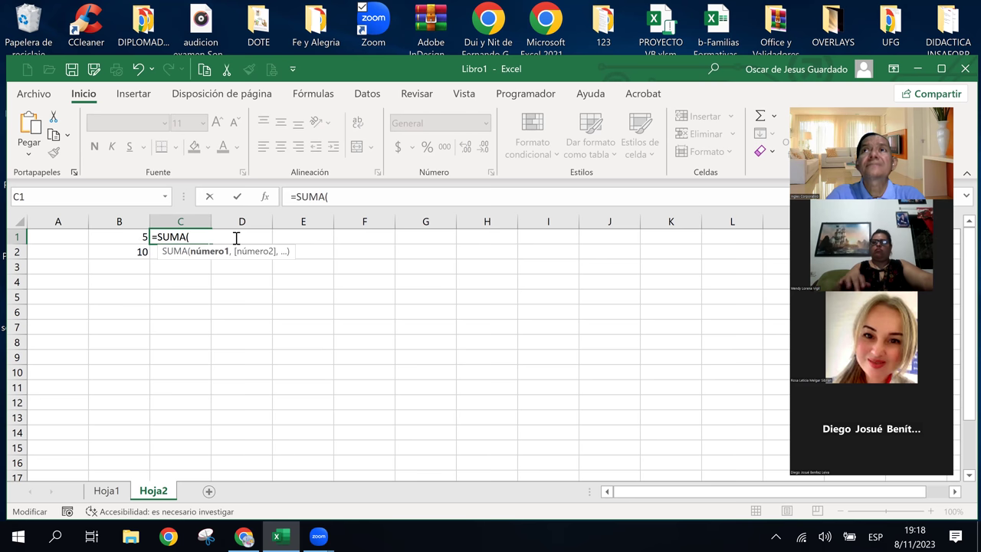
Insert Mirango via Pegar nombre (F3), close the parenthesis and commit so C1 shows 15
key("F3")
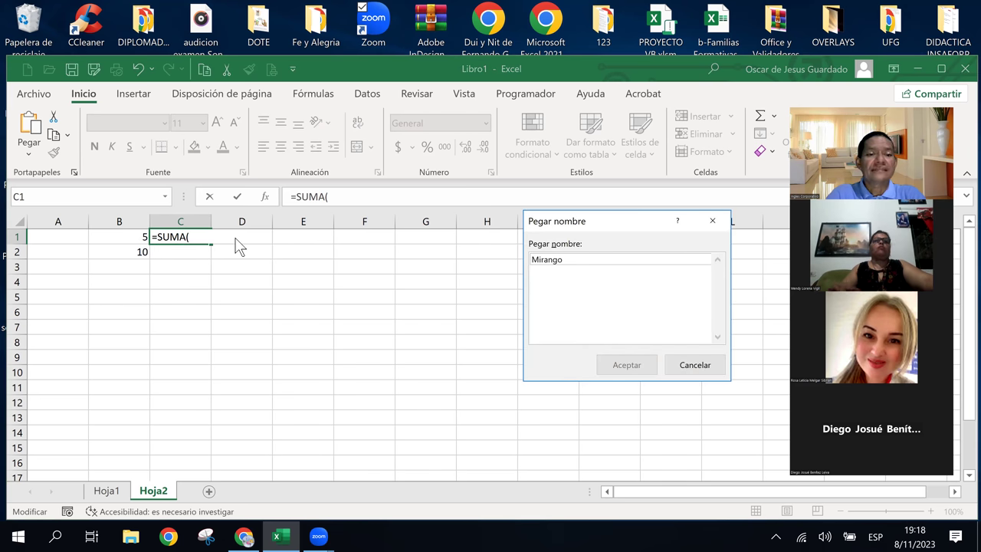
left_click(563, 265)
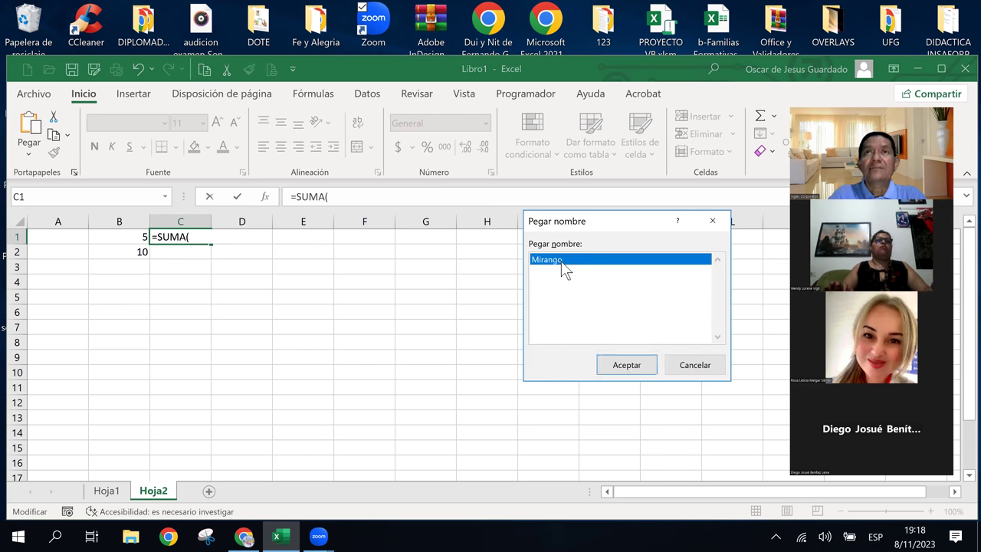
left_click(624, 366)
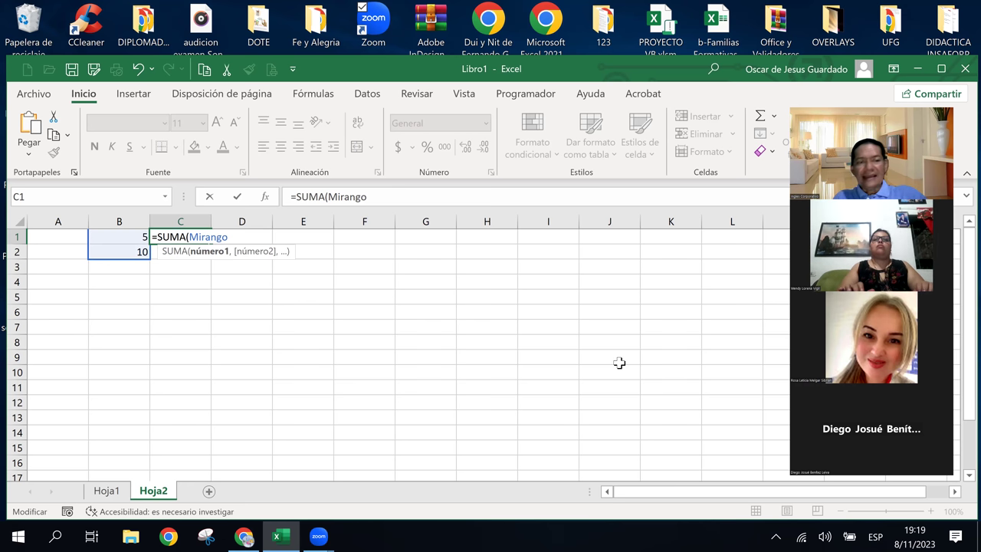
type(")")
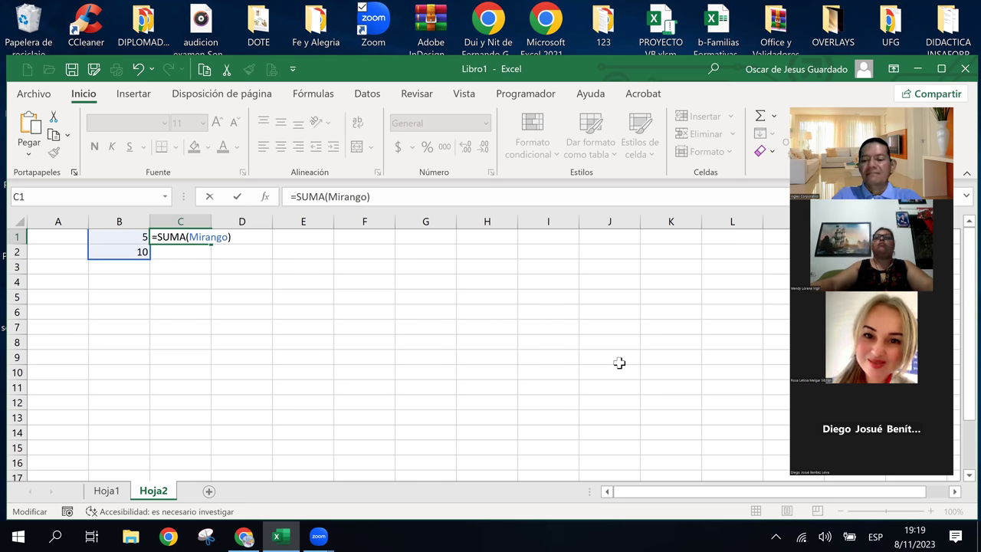
key("Return")
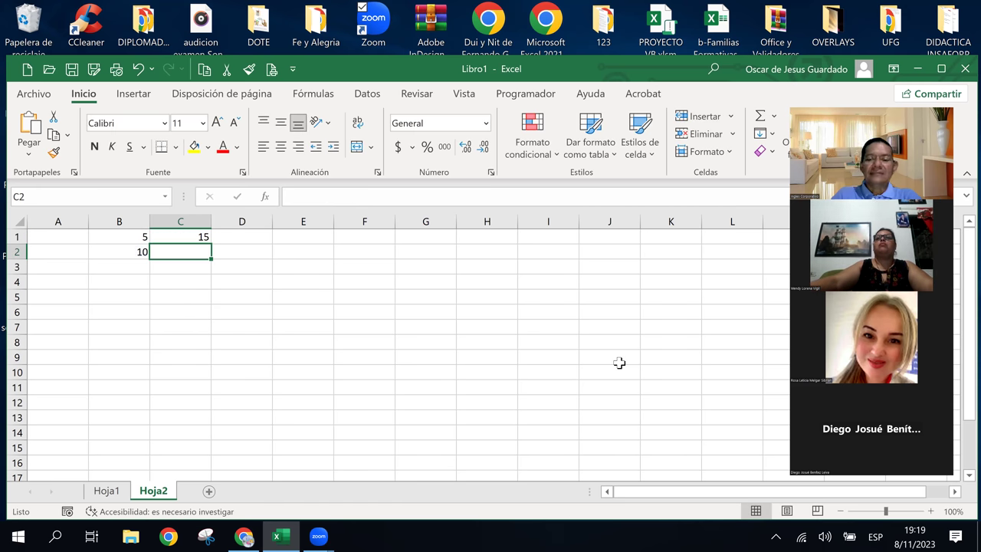
key("Up")
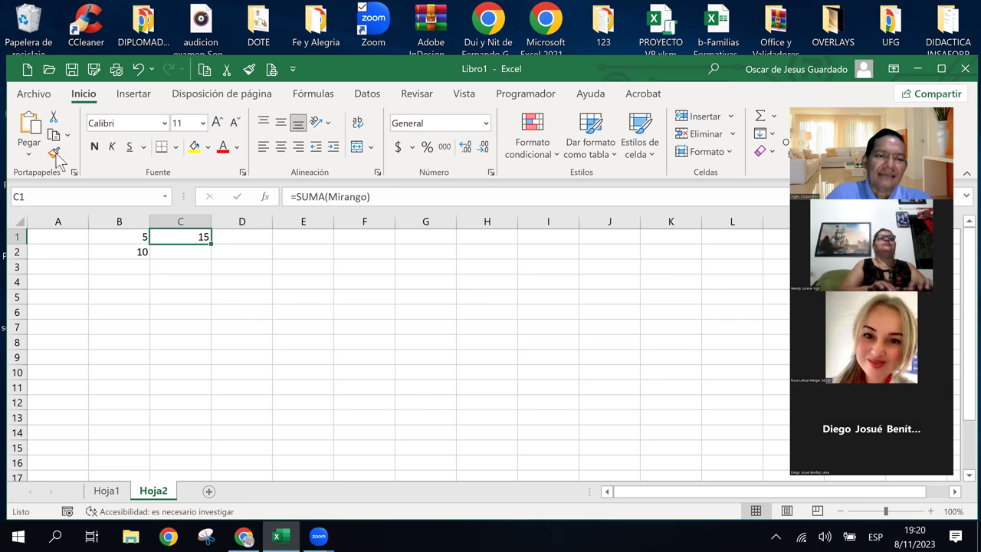
left_click(49, 191)
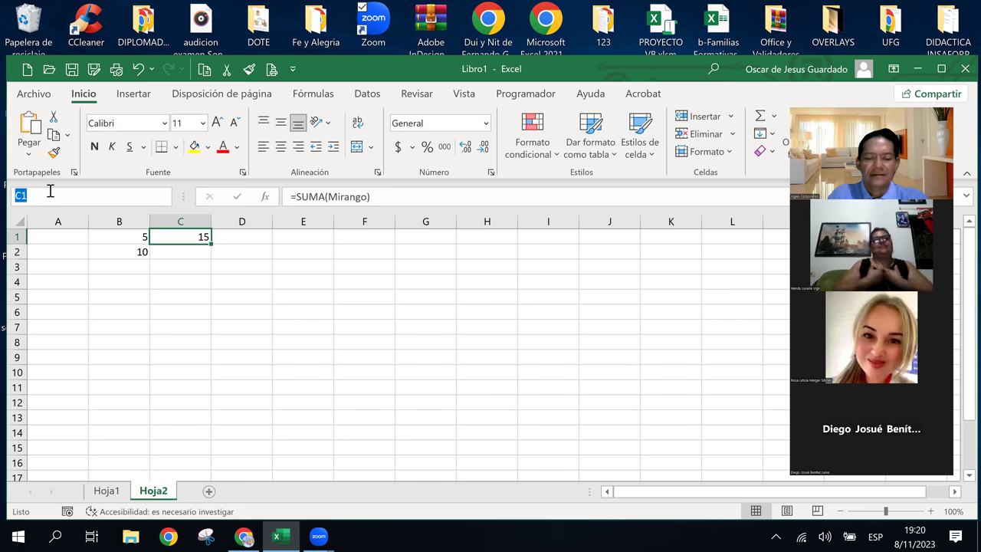
type("mirango")
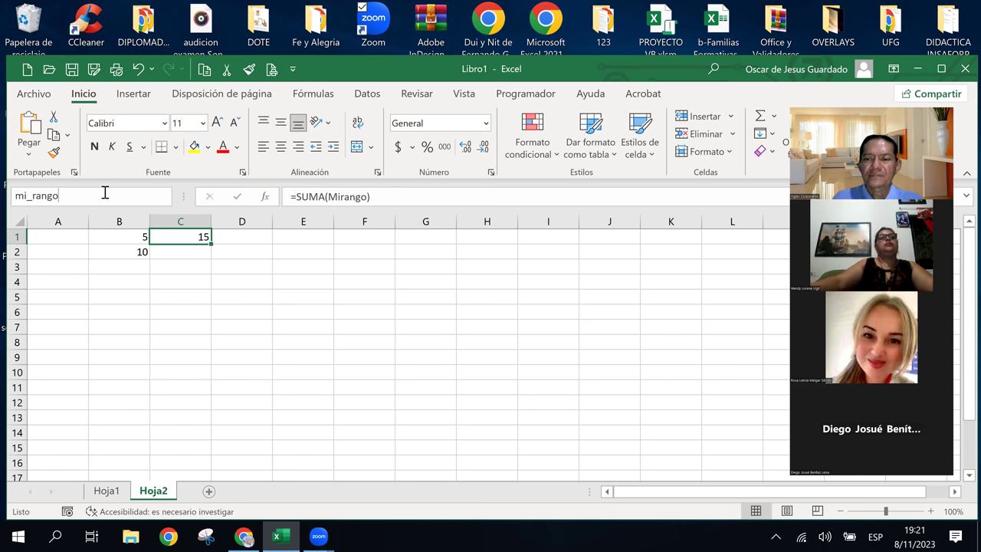
key("BackSpace")
key("BackSpace")
key("BackSpace")
key("BackSpace")
key("BackSpace")
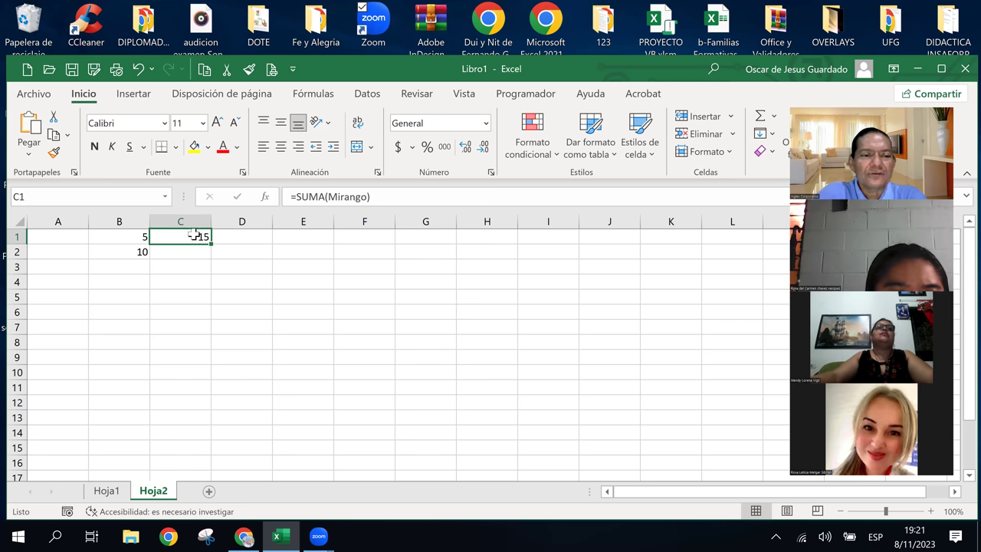
Select Mirango inside C1's =SUMA(Mirango) formula and recommit it unchanged
left_click(330, 198)
double_click(355, 198)
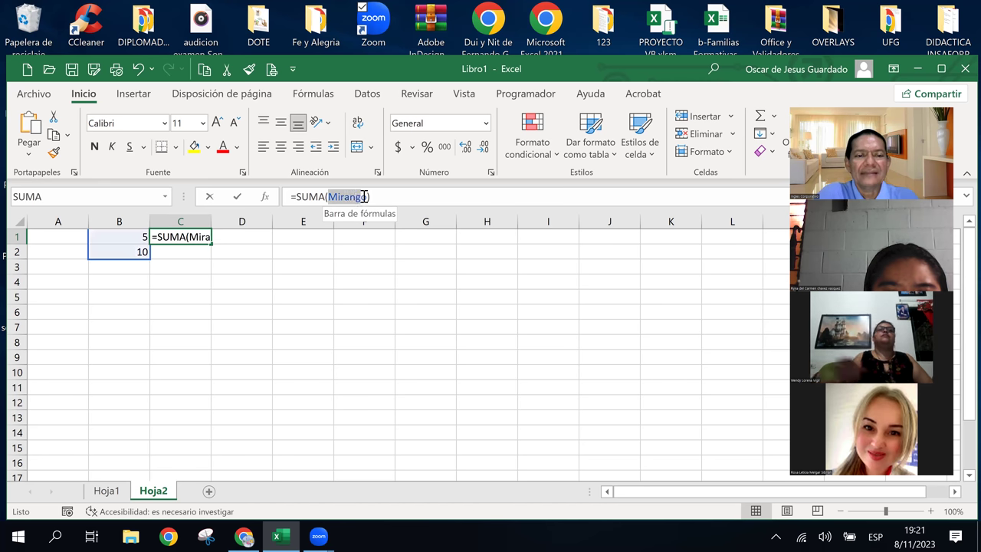
left_click(366, 198)
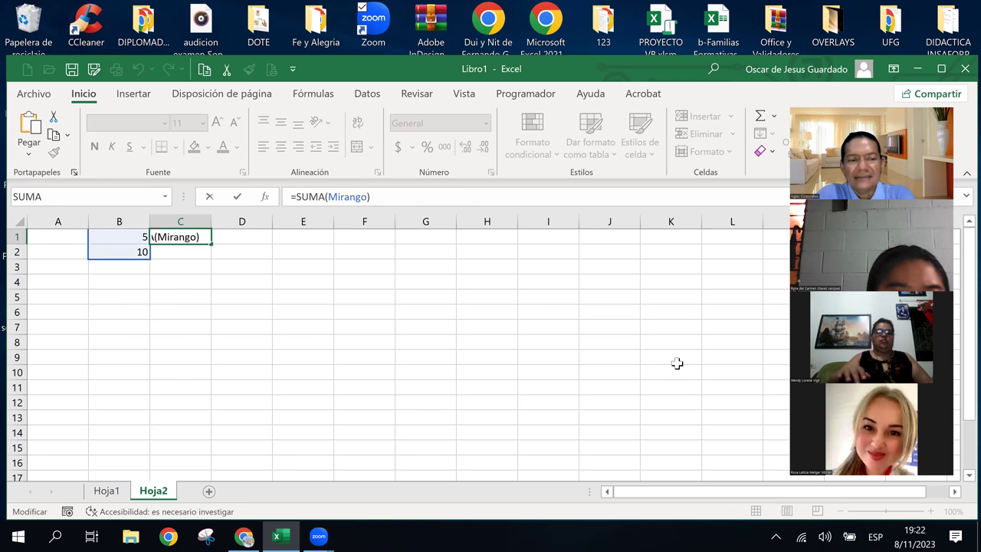
key("ctrl+Return")
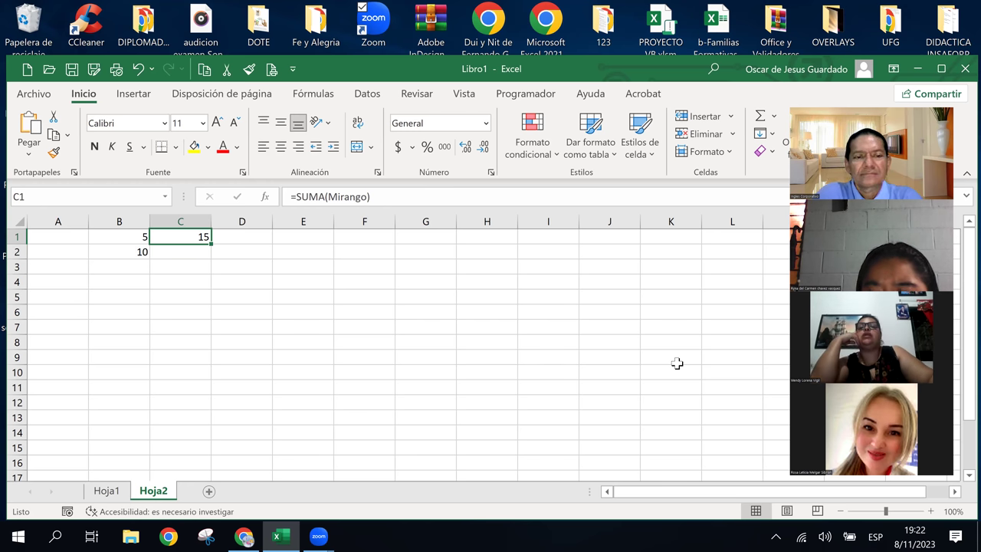
Delete C1's formula and start a new =SUMA( from autocomplete
key("Delete")
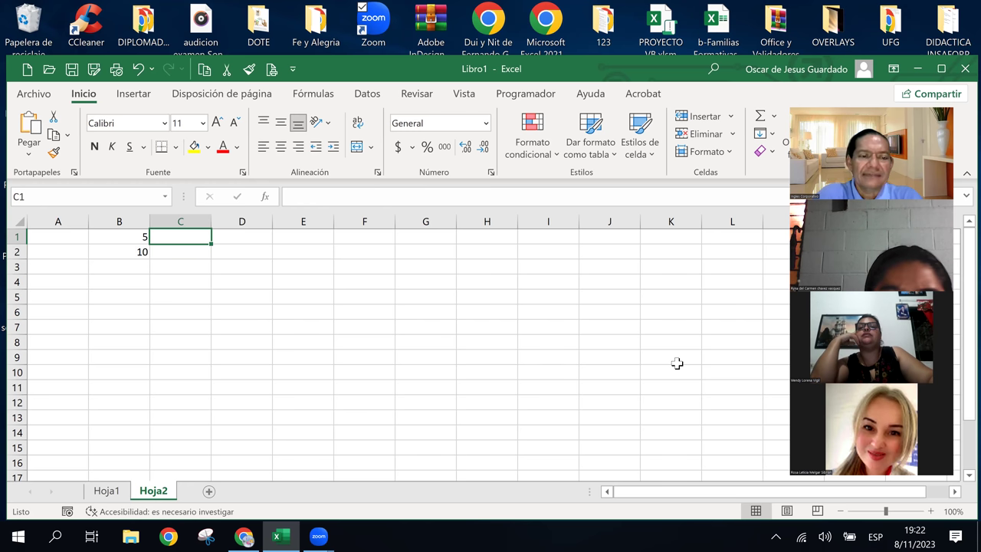
type("=")
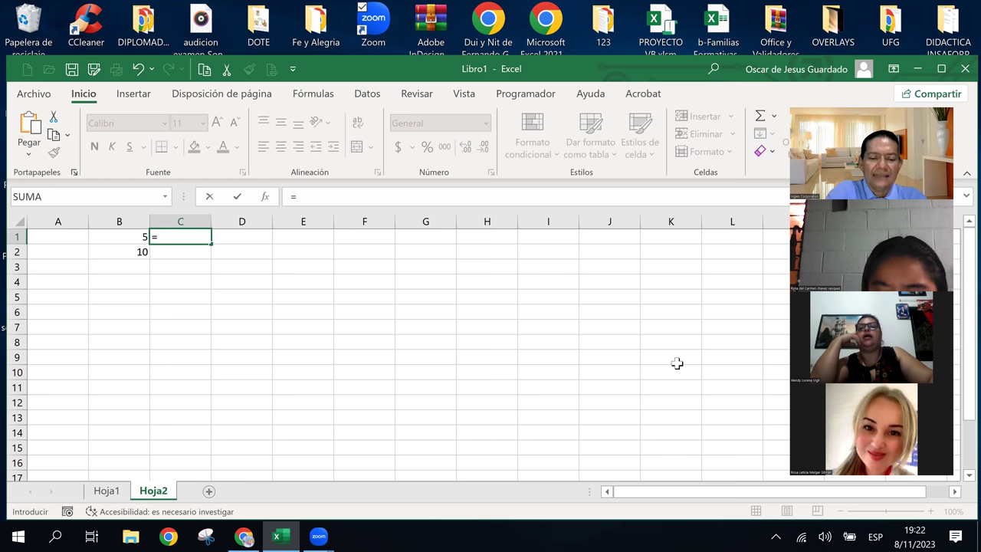
type("suma")
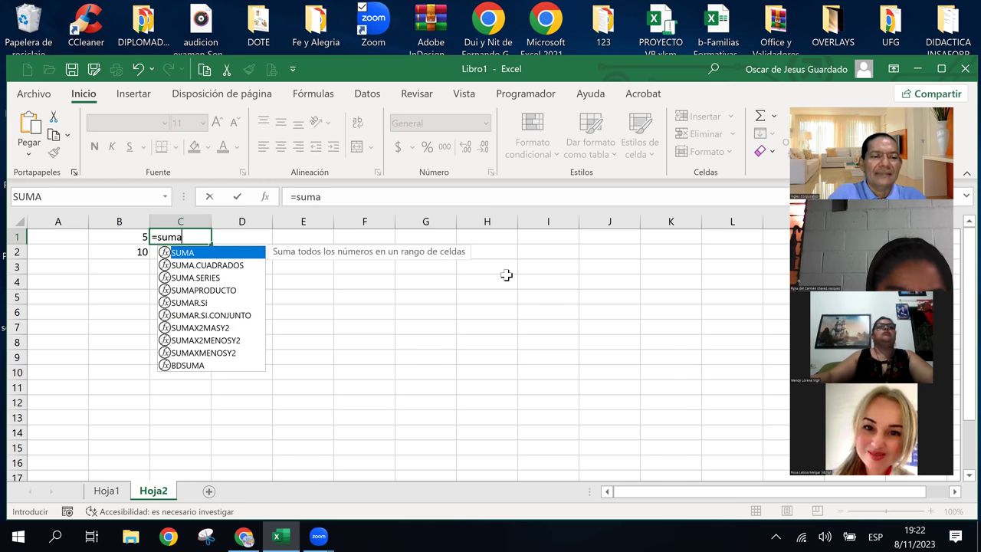
double_click(191, 253)
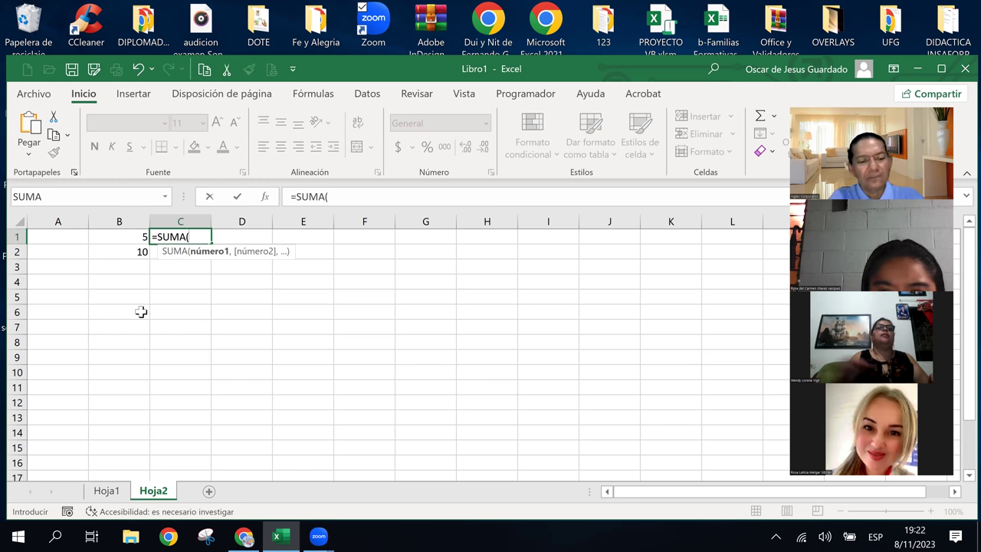
Paste Mirango via F3, add the closing parenthesis, then cancel the entry with Esc
key("F3")
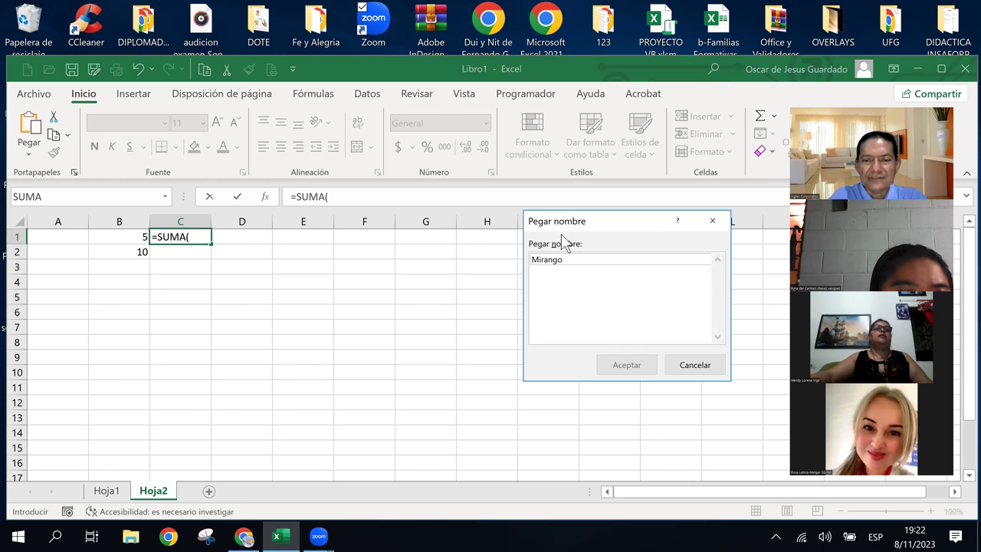
left_click(554, 260)
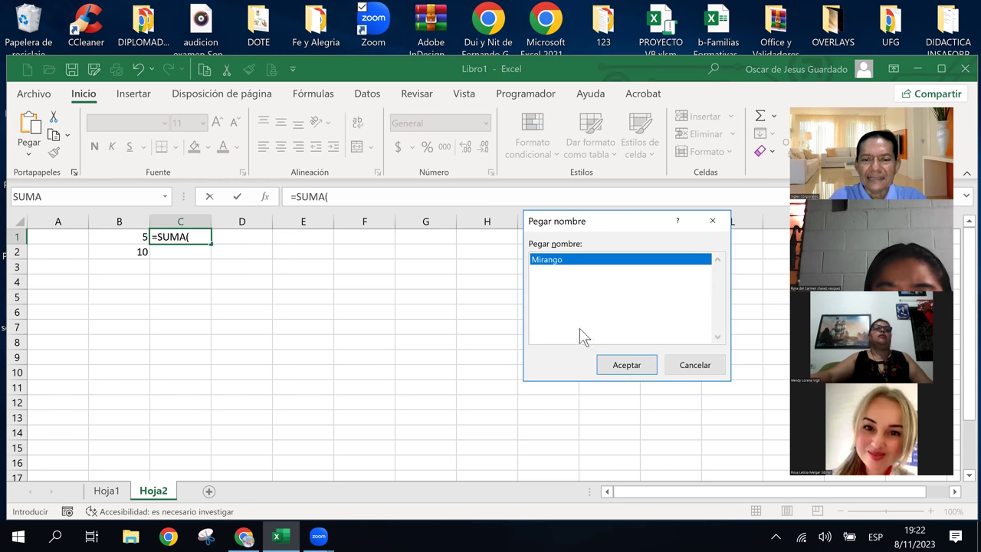
left_click(625, 365)
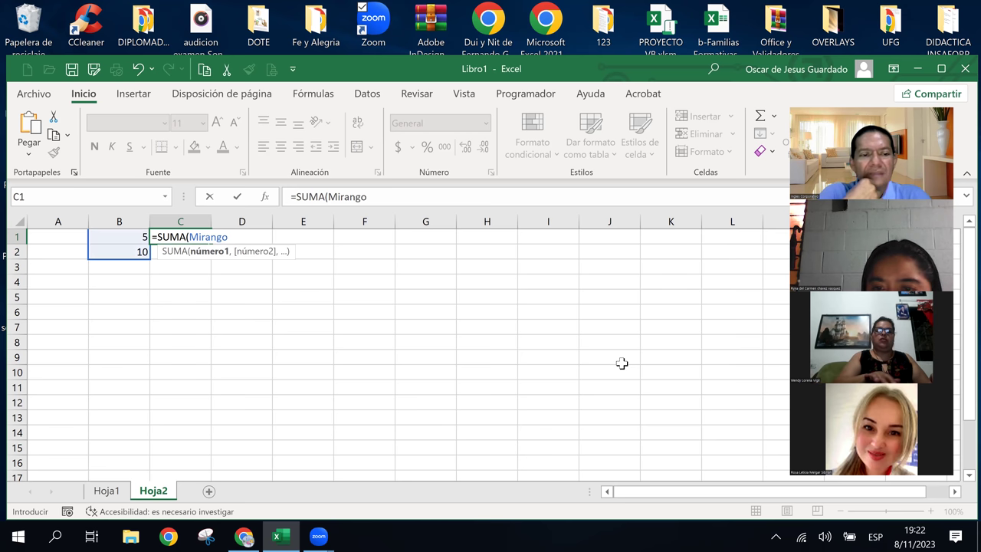
type(")")
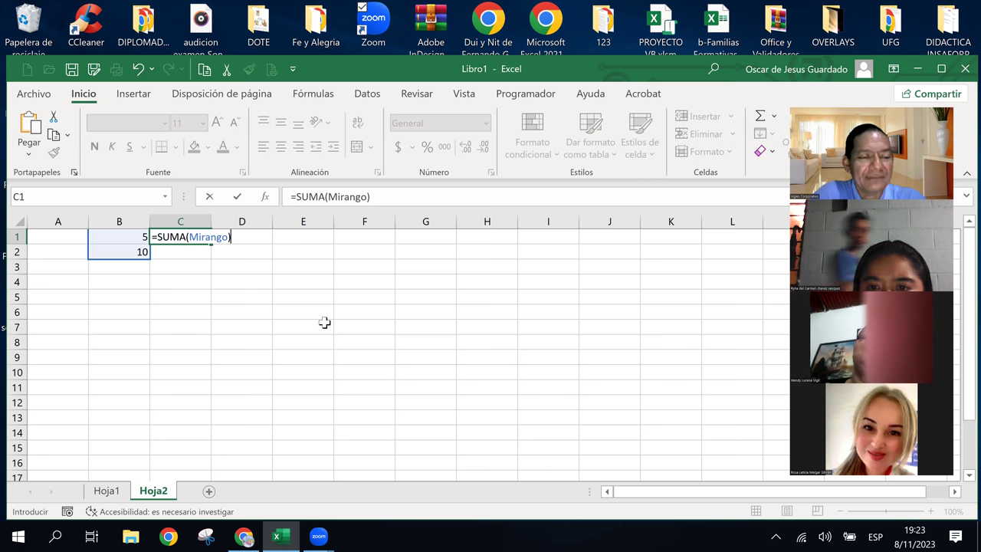
key("Escape")
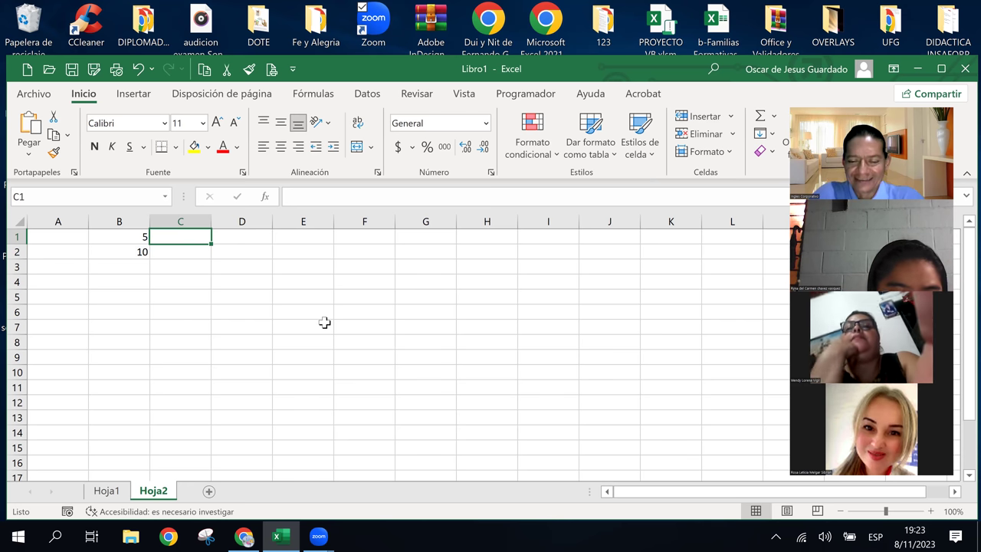
Enter =SUMA(Mirango) in C1 with the name pasted from the names list, so C1 shows 15
type("=")
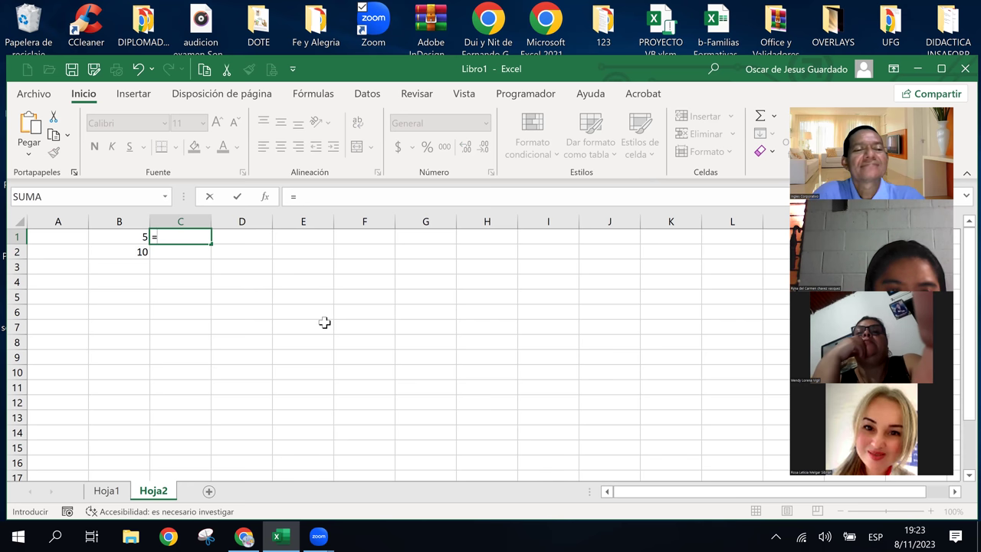
type("su")
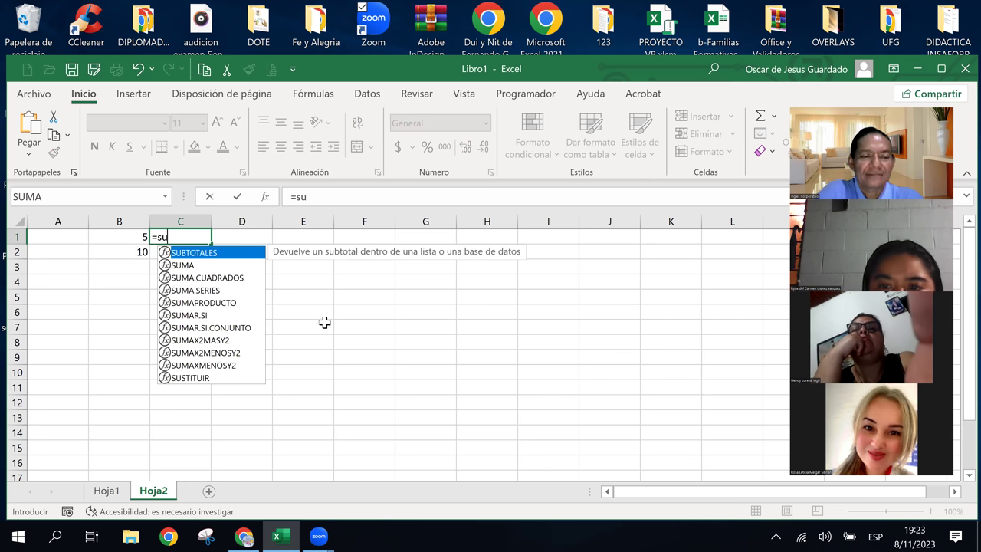
type("ma")
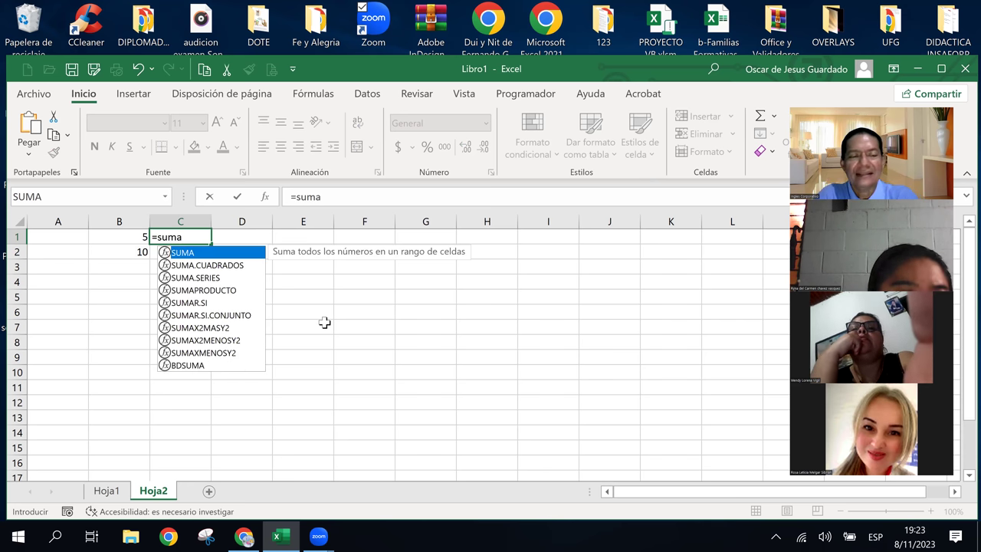
type("(")
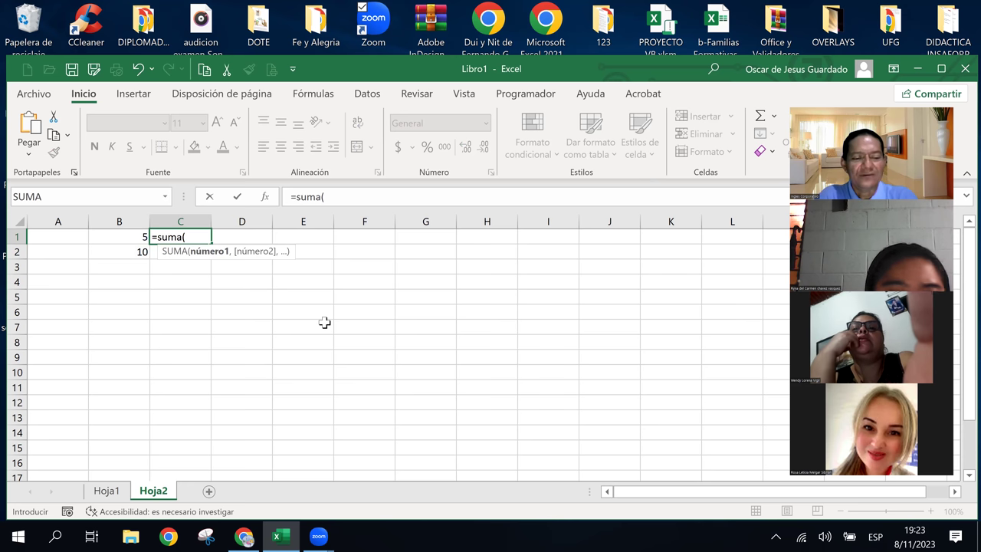
key("F3")
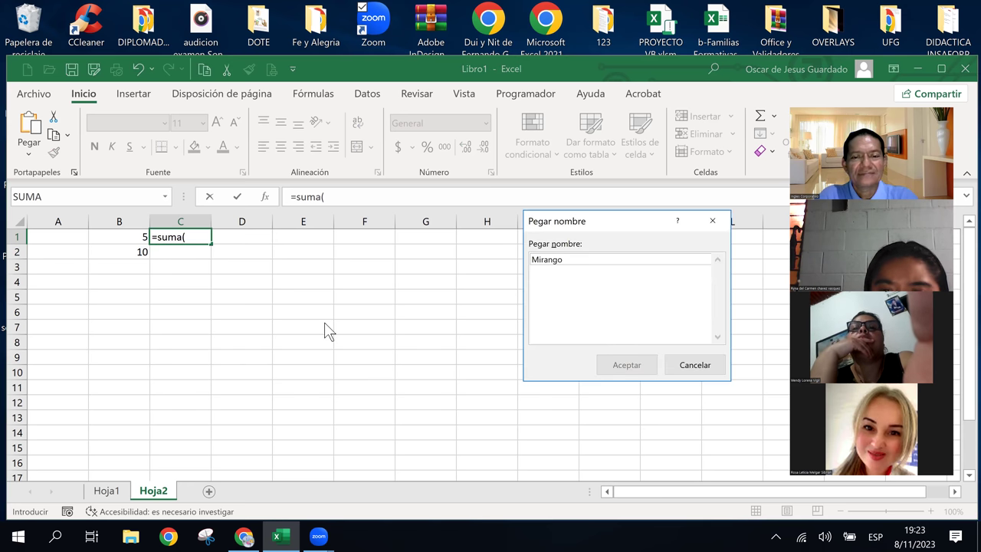
left_click(559, 265)
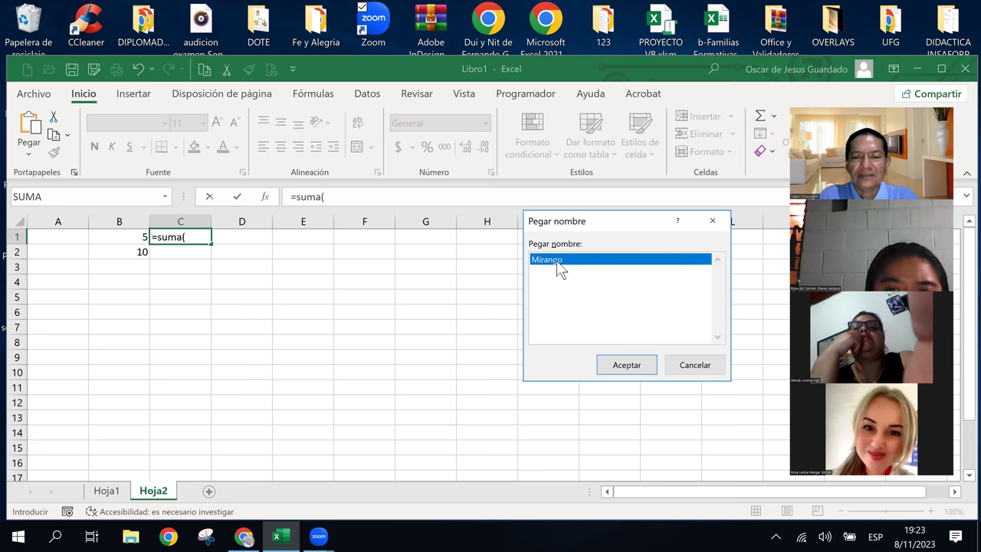
left_click(610, 368)
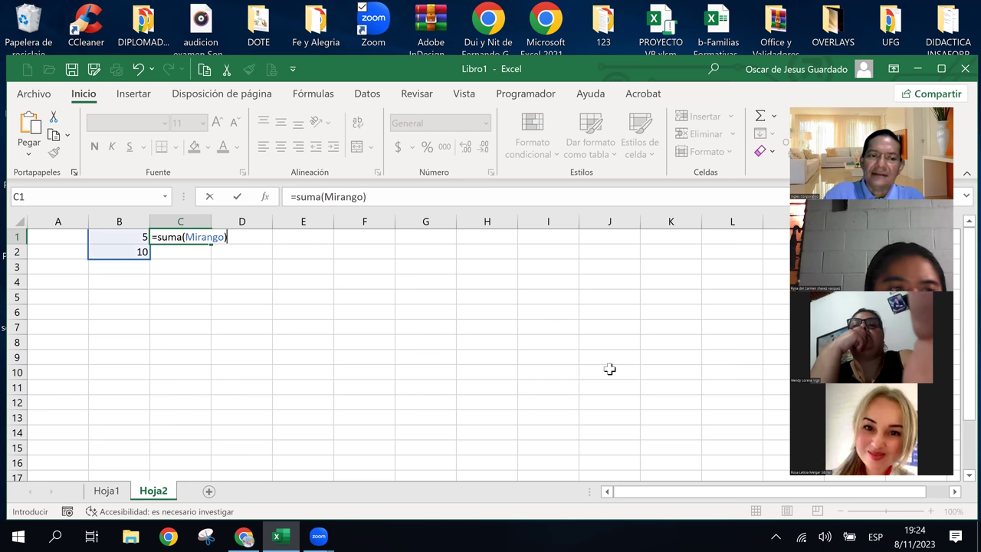
key("Return")
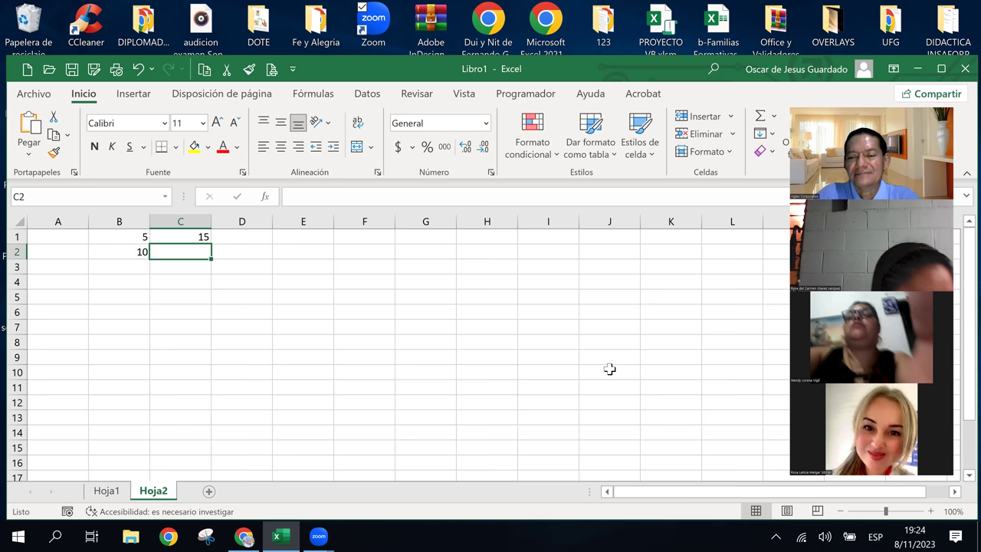
key("Up")
key("F3")
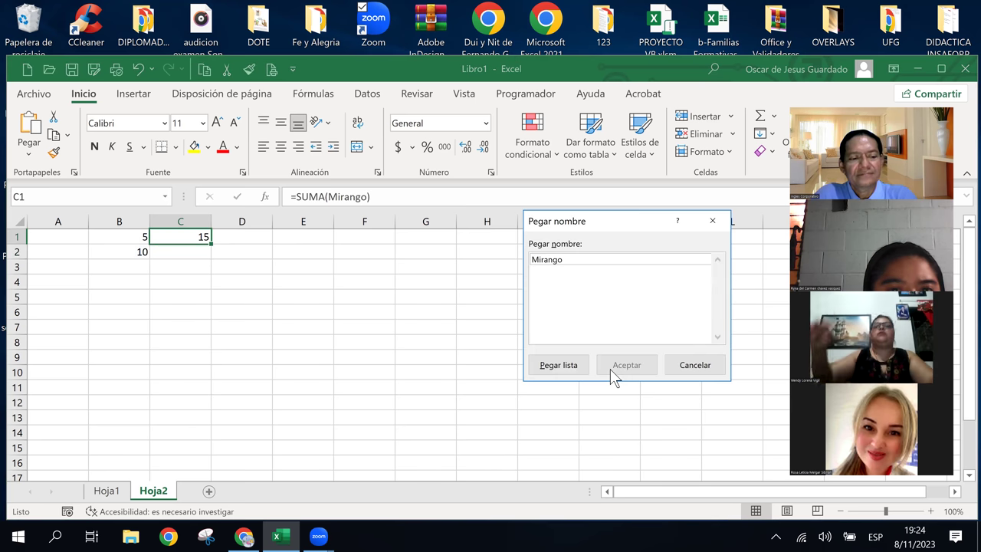
key("Escape")
key("F2")
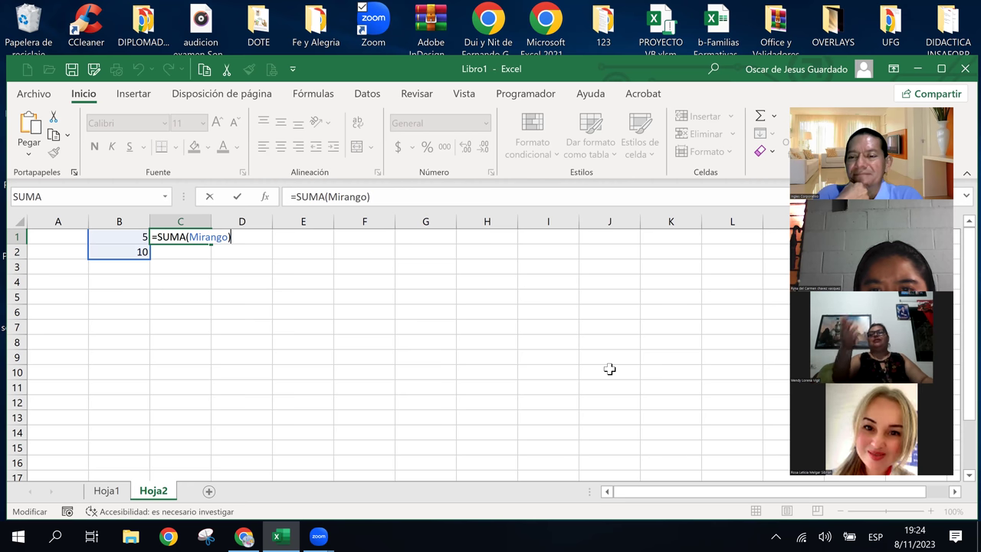
left_click(824, 536)
scroll(899, 503, "up", 10)
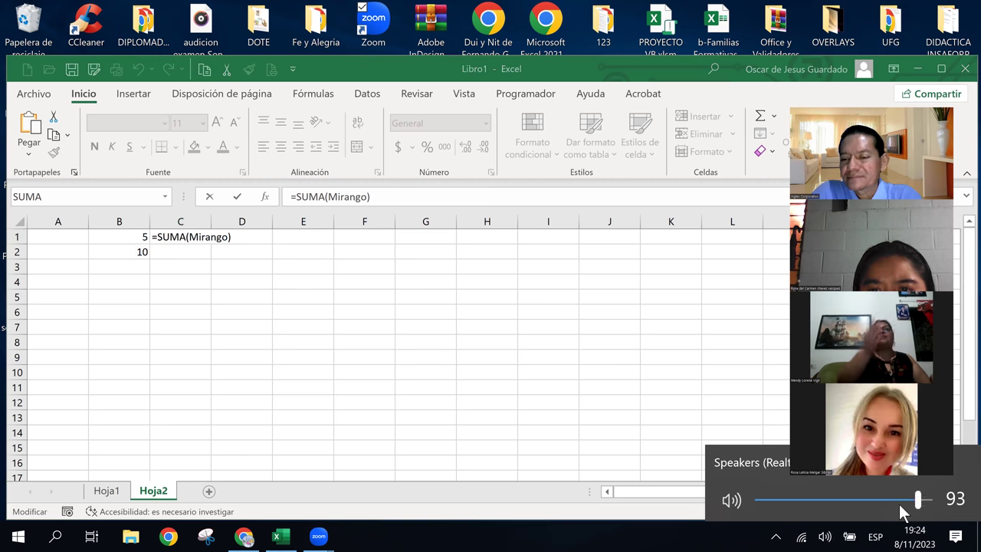
scroll(898, 503, "up", 3)
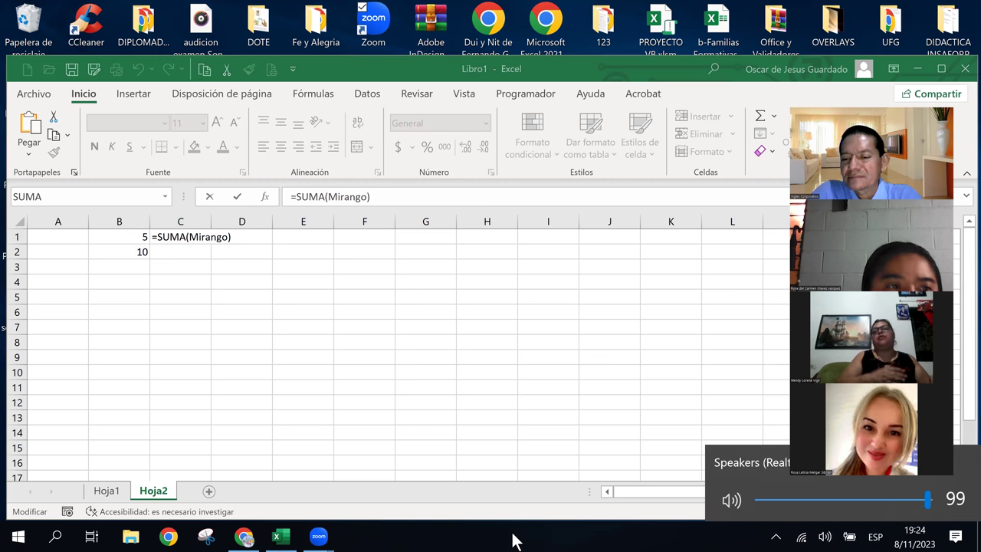
left_click(563, 541)
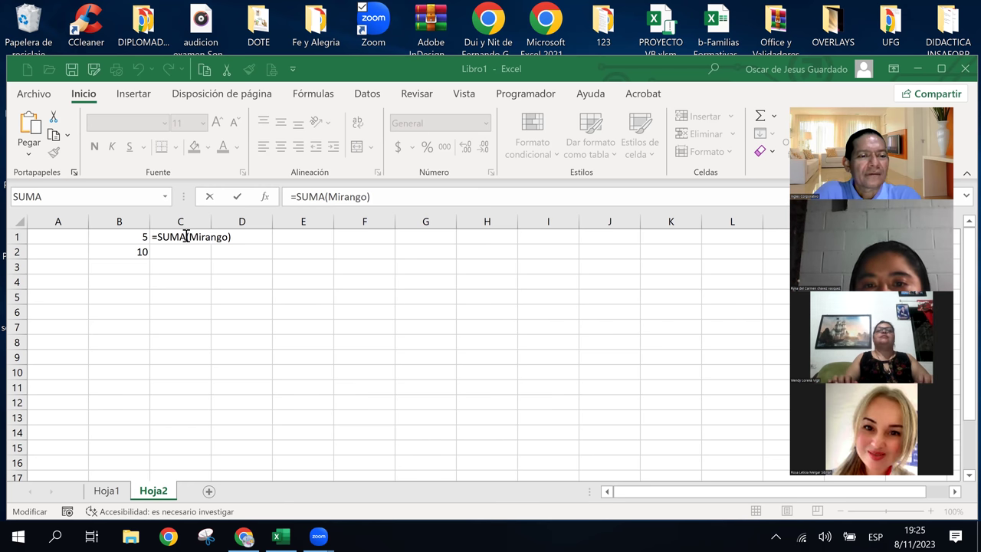
Commit the =SUMA(Mirango) formula in C1, then delete it to leave C1 empty
key("ctrl+Return")
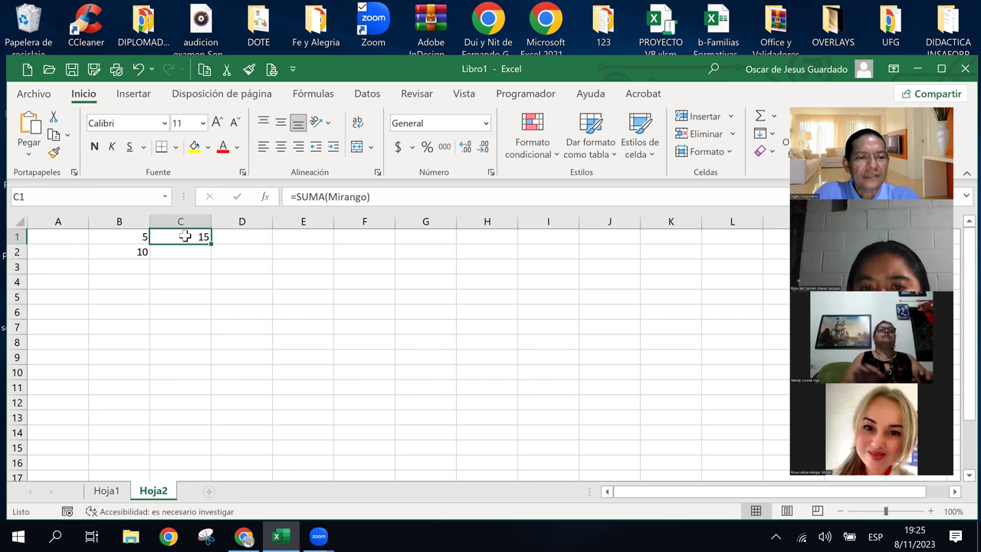
key("Delete")
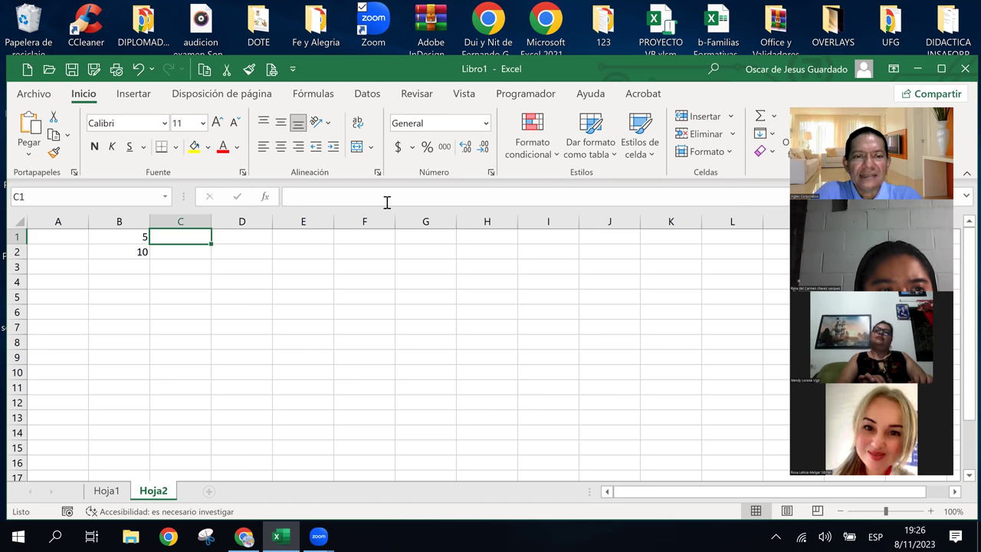
left_click(328, 100)
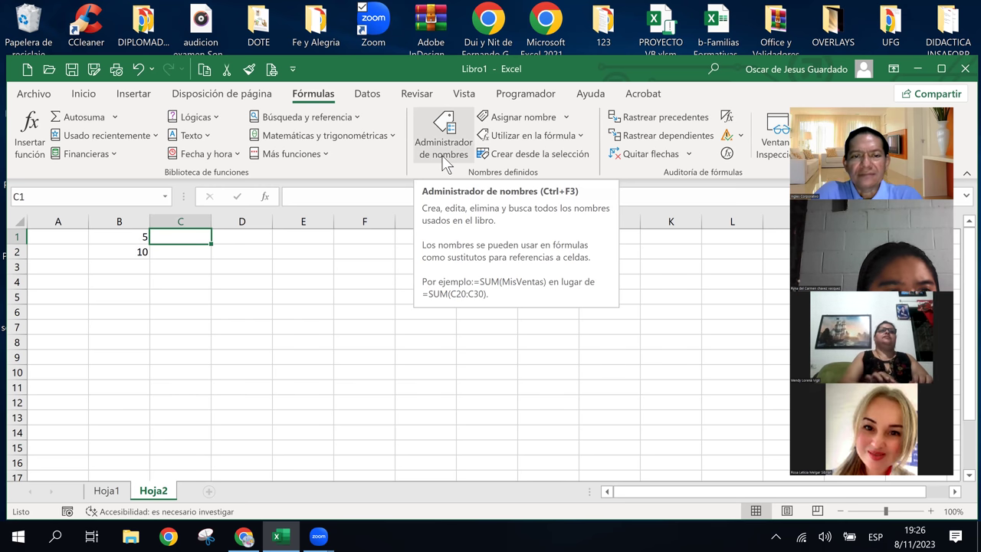
left_click(445, 153)
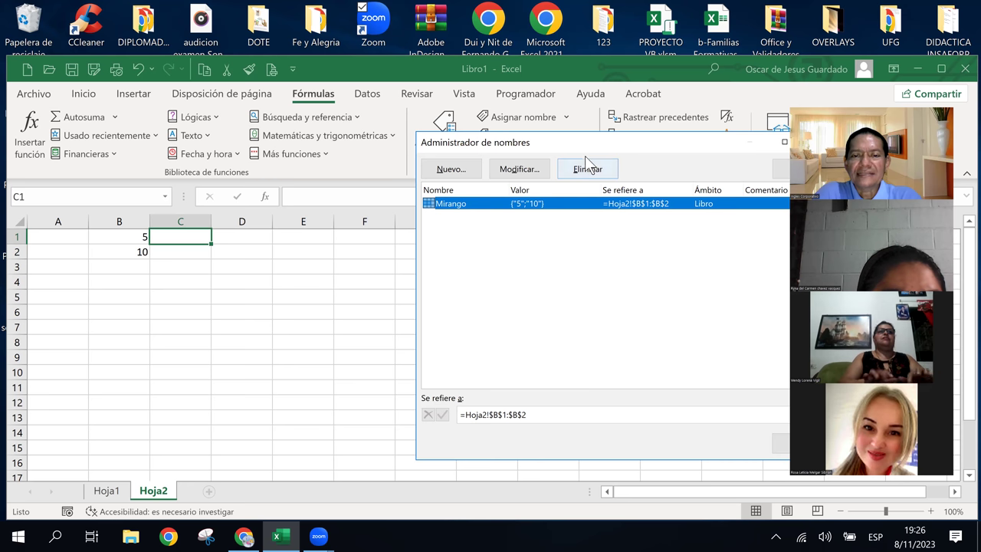
left_click(587, 169)
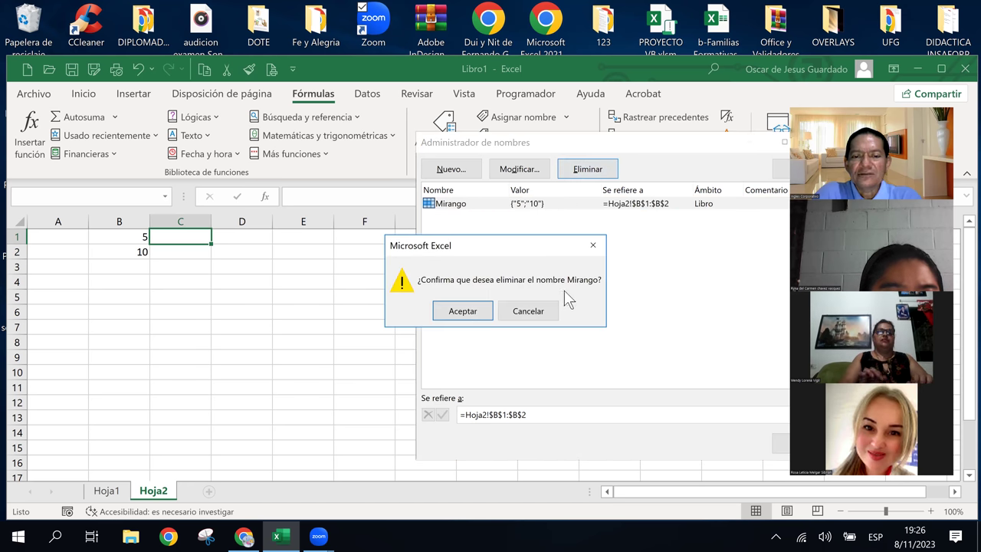
left_click(461, 312)
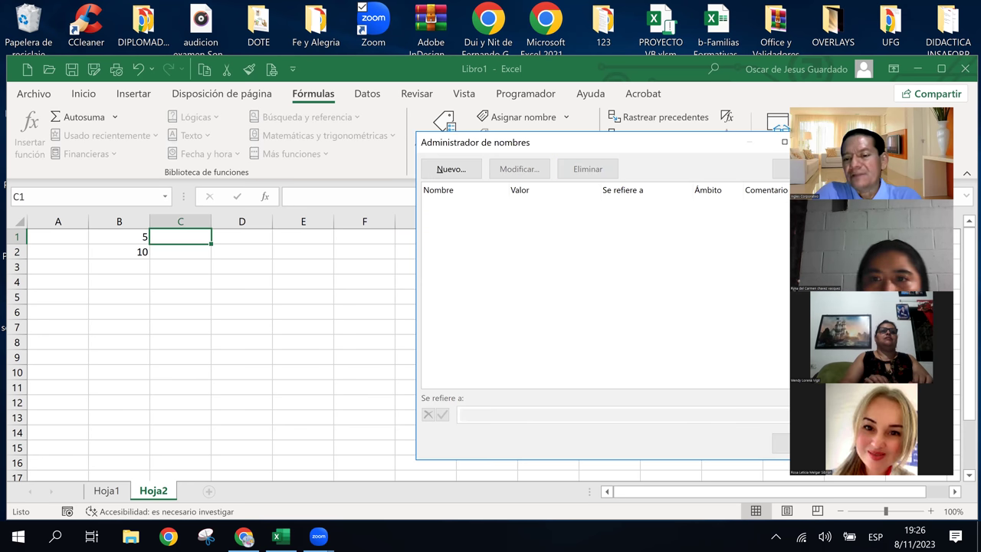
left_click(780, 443)
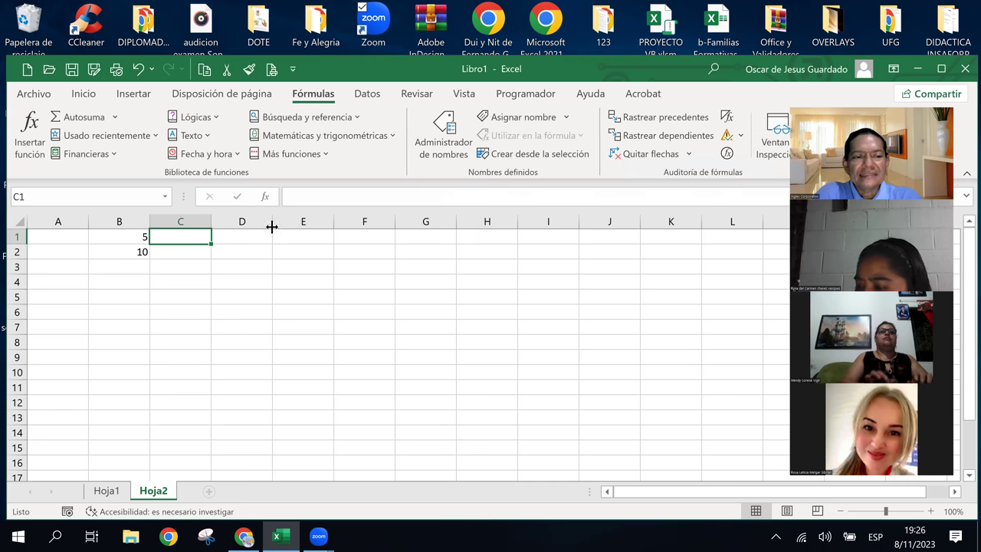
left_click(163, 196)
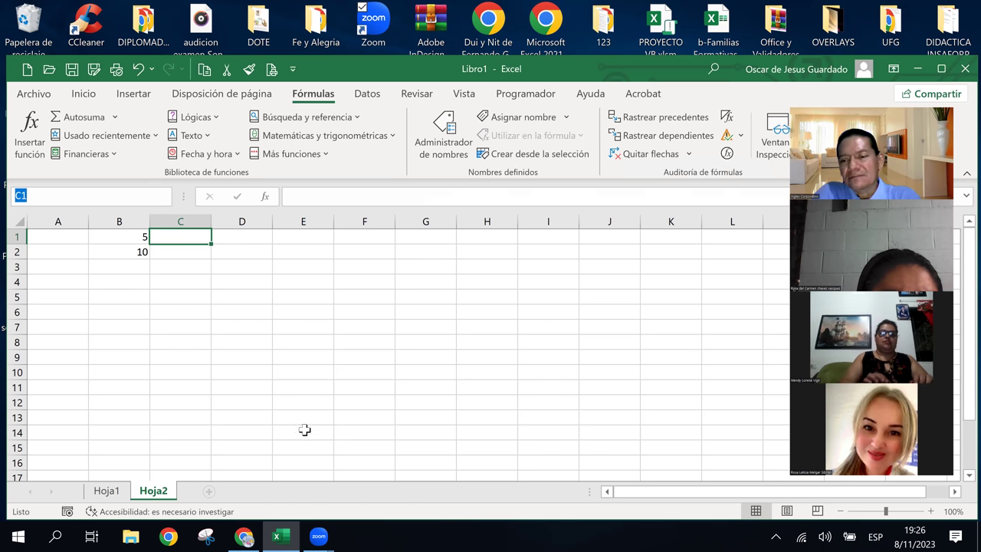
left_click(495, 444)
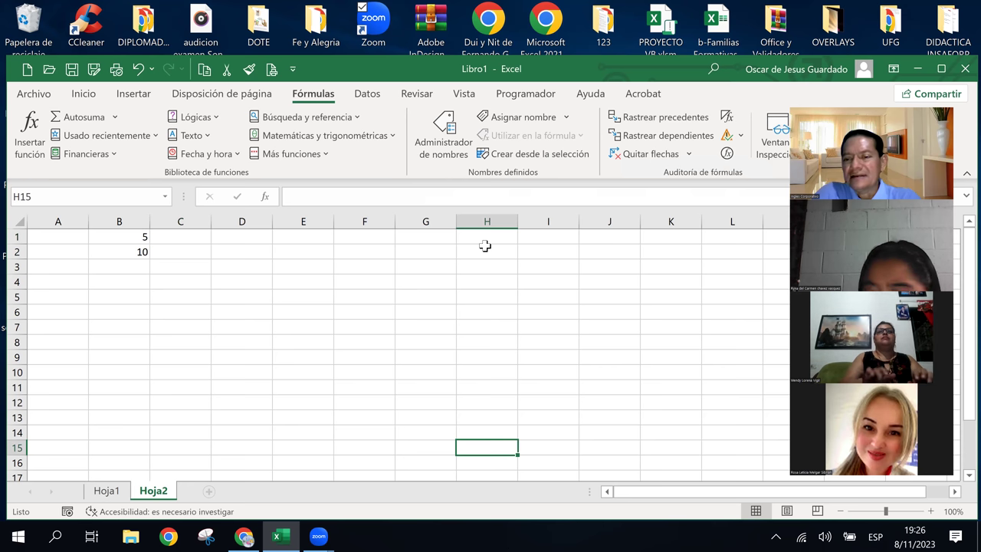
Name the range B1:B2 (5 and 10) 'Mirango' in the Name Box
left_click(142, 239)
left_click_drag(142, 239, 138, 252)
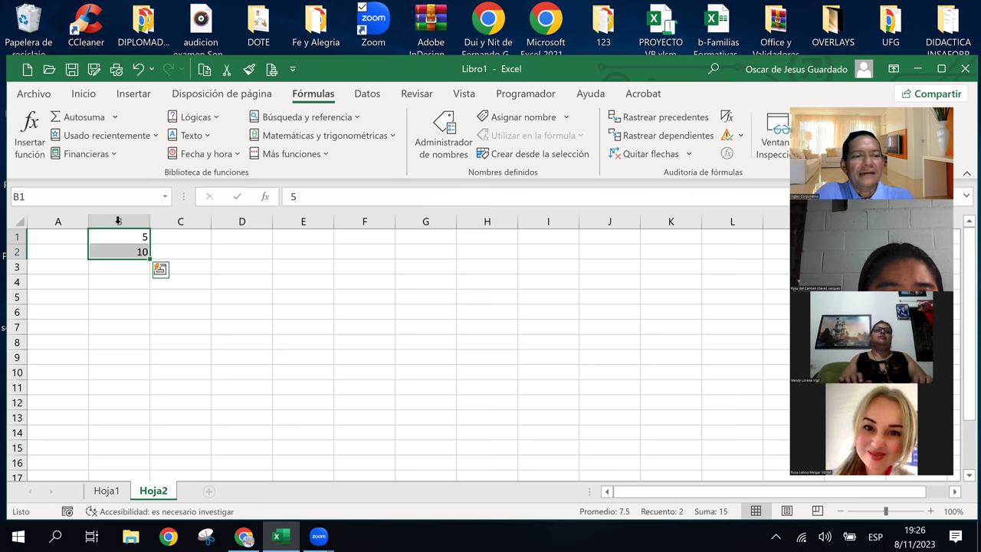
left_click(41, 197)
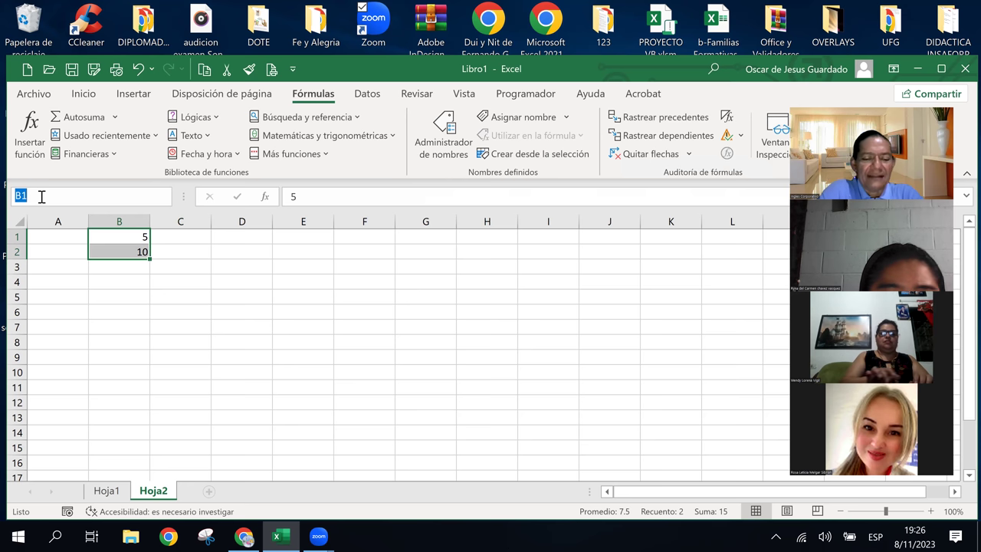
type("m")
key("BackSpace")
key("BackSpace")
key("BackSpace")
type("Mira")
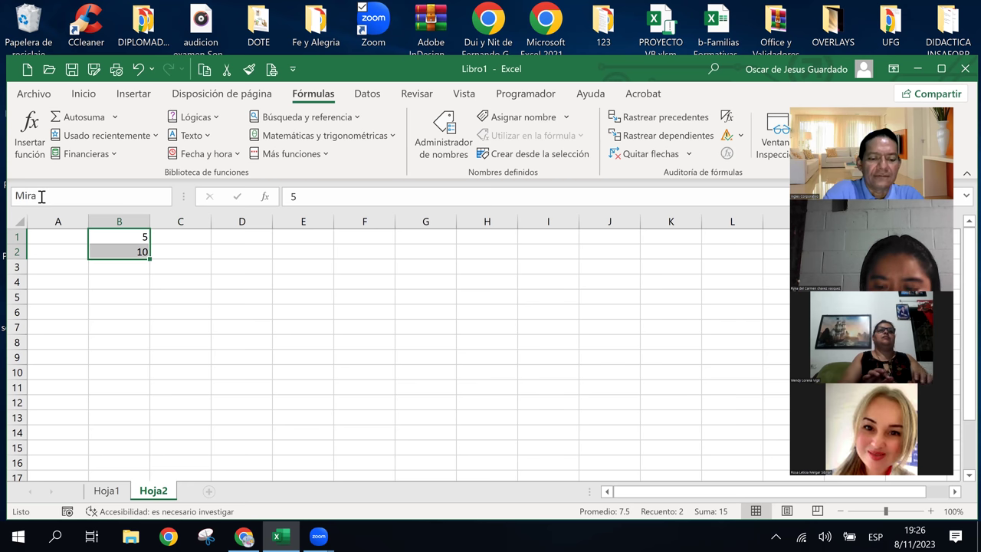
type("ngo")
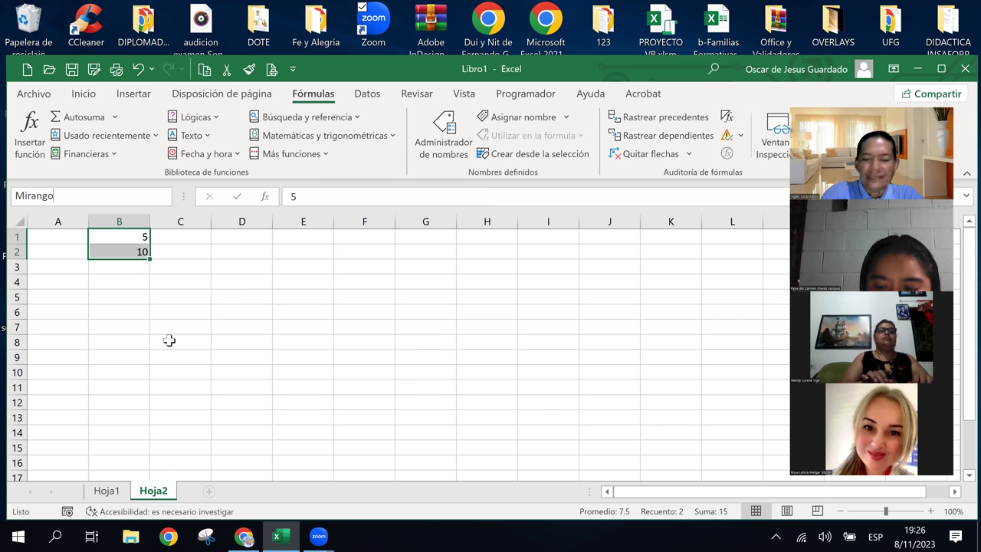
key("Return")
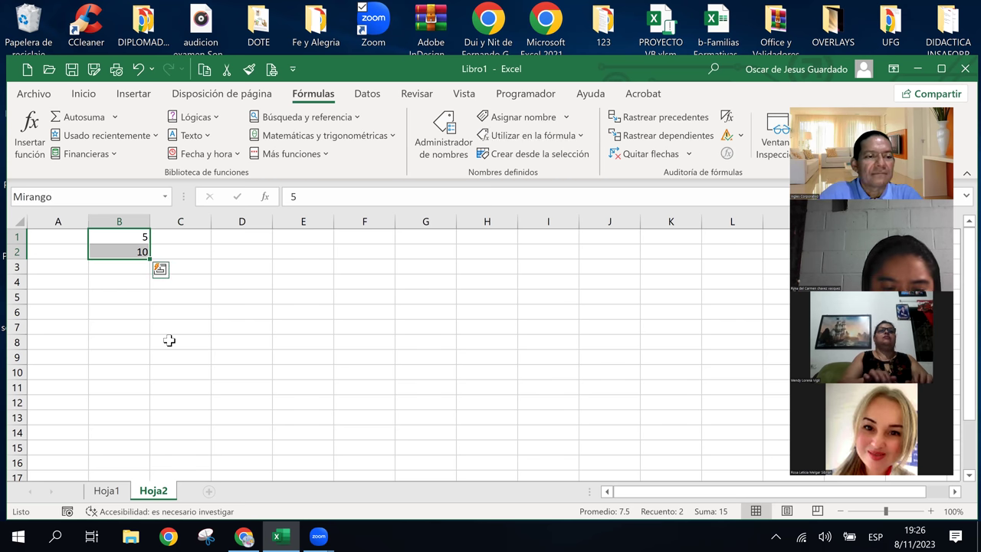
Confirm Mirango appears in the Name Box list of defined names, then select C1
left_click(165, 197)
left_click(165, 196)
left_click(164, 197)
left_click(164, 197)
left_click(165, 197)
left_click(164, 197)
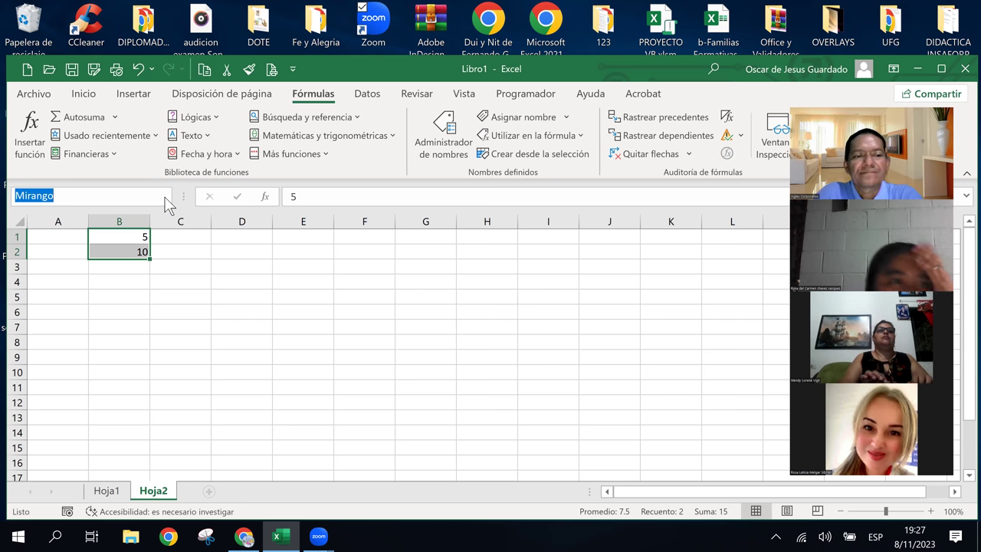
left_click(187, 239)
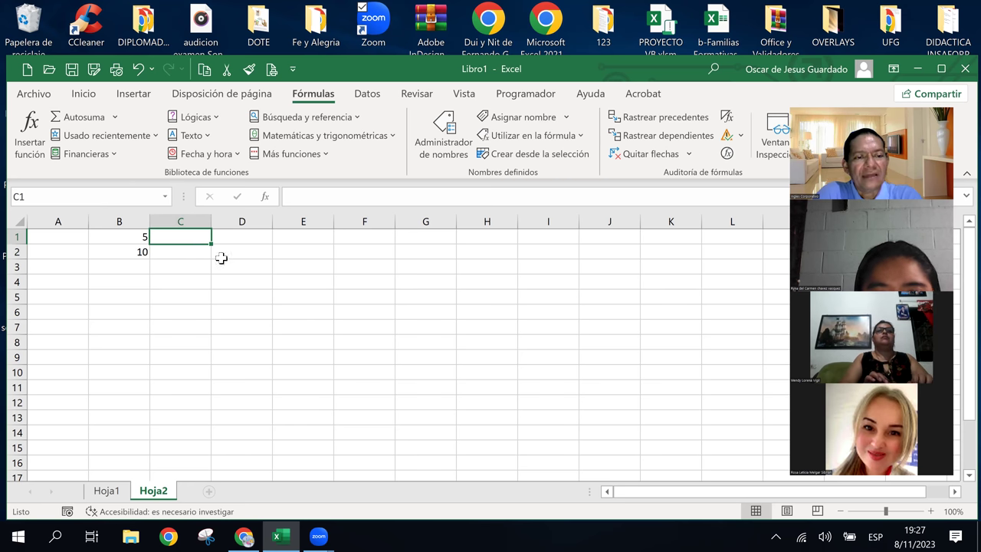
Start the formula =SUMA( in C1, discarding a mistaken function pick and B1:B2 reference
type("=")
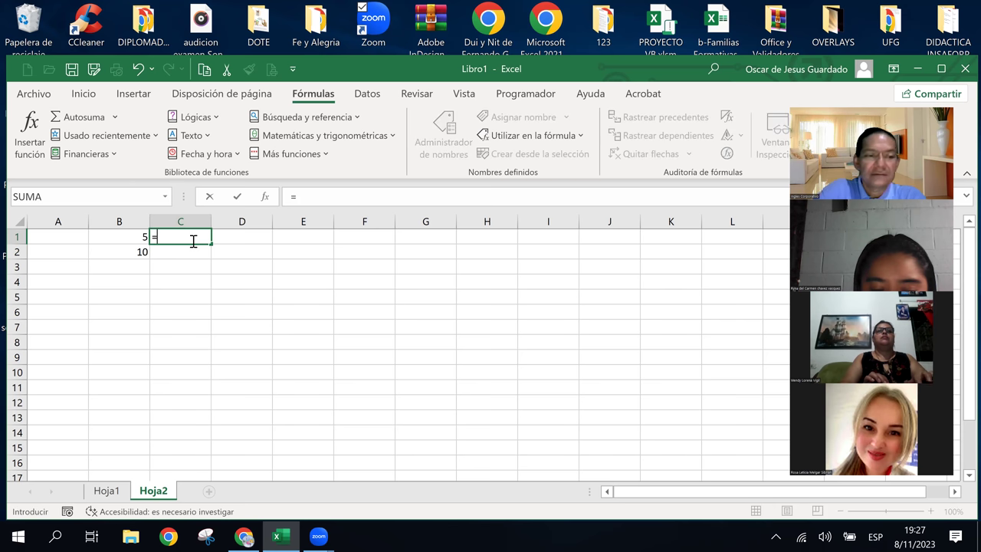
type("suma")
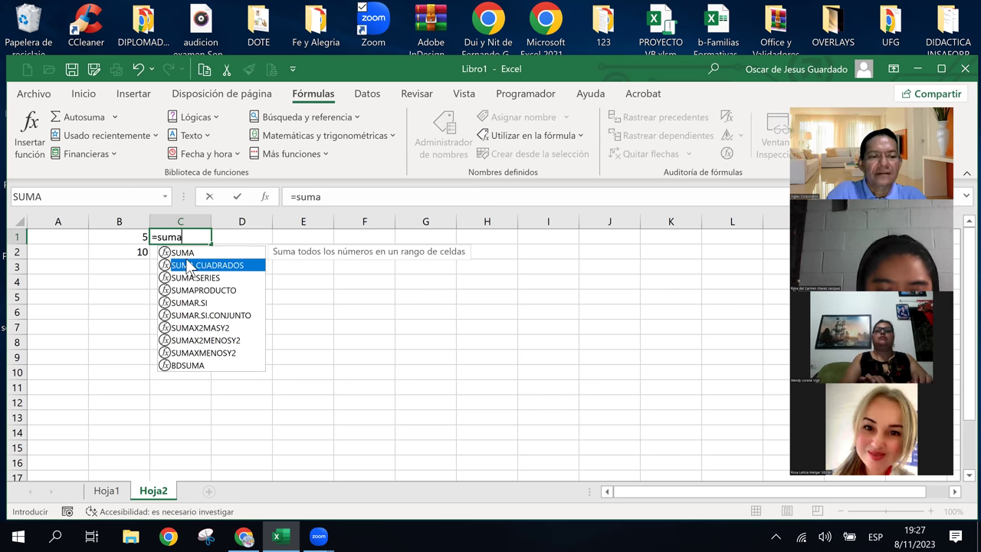
double_click(189, 264)
key("BackSpace")
key("BackSpace")
key("BackSpace")
key("BackSpace")
key("BackSpace")
key("BackSpace")
key("BackSpace")
key("BackSpace")
key("BackSpace")
key("BackSpace")
key("BackSpace")
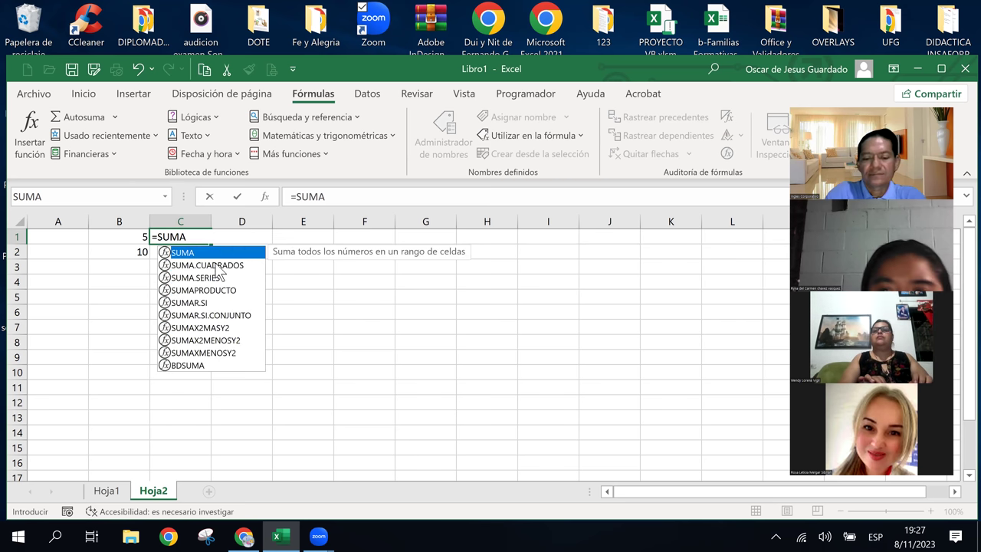
type("(")
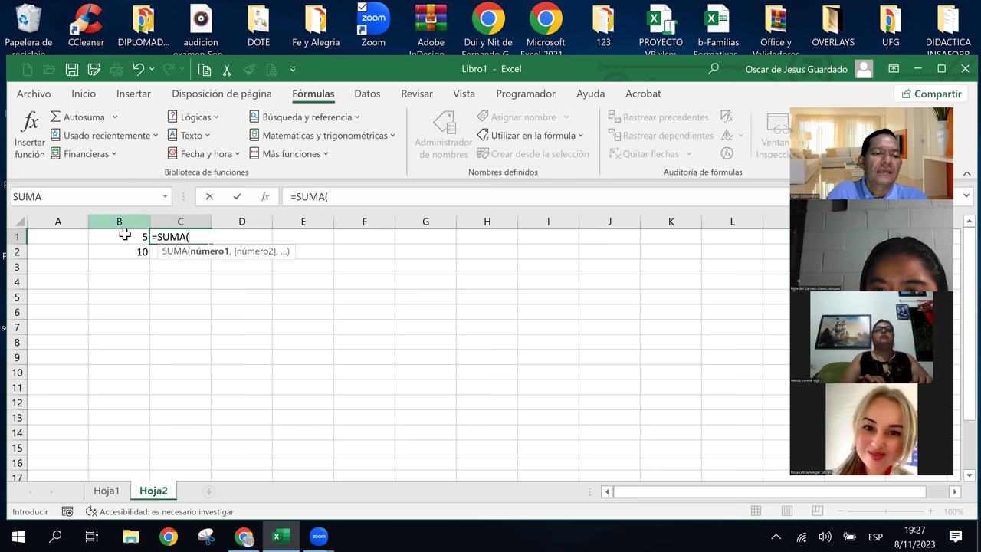
mouse_move(131, 238)
left_mouse_down()
mouse_move(132, 257)
mouse_move(137, 249)
left_mouse_up()
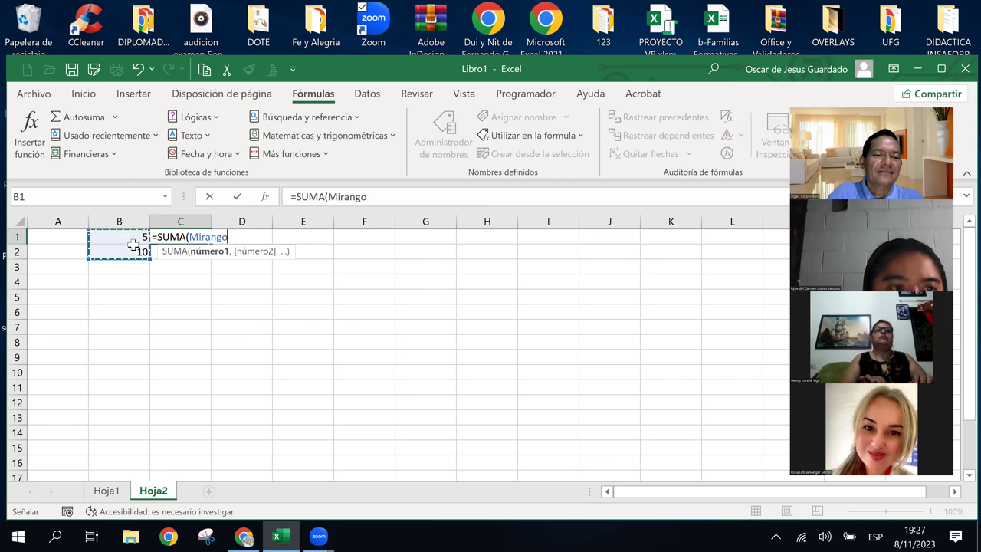
key("BackSpace")
key("BackSpace")
key("BackSpace")
key("BackSpace")
key("BackSpace")
key("BackSpace")
key("BackSpace")
Paste the name Mirango into the formula, close it and enter =SUMA(Mirango), giving 15
key("F3")
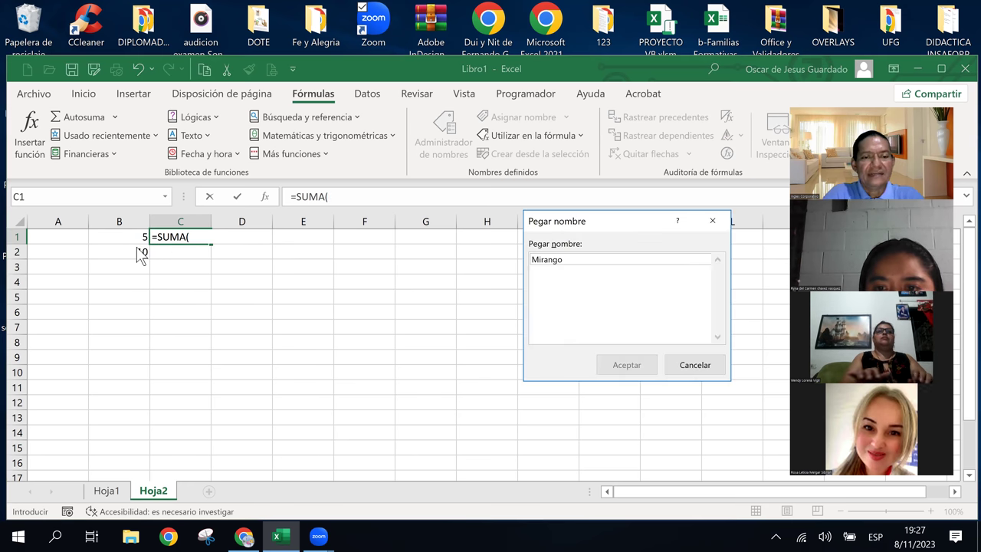
left_click(597, 262)
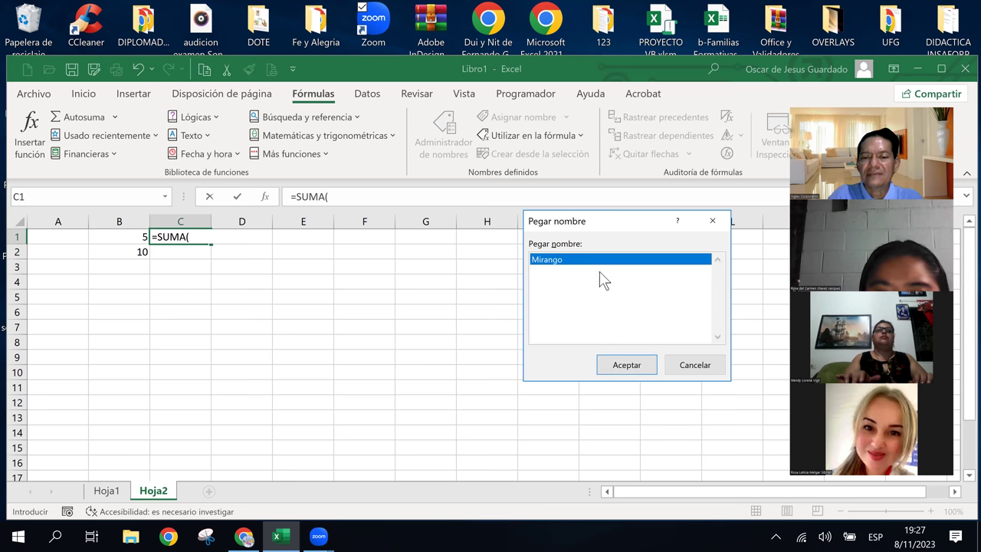
left_click(630, 368)
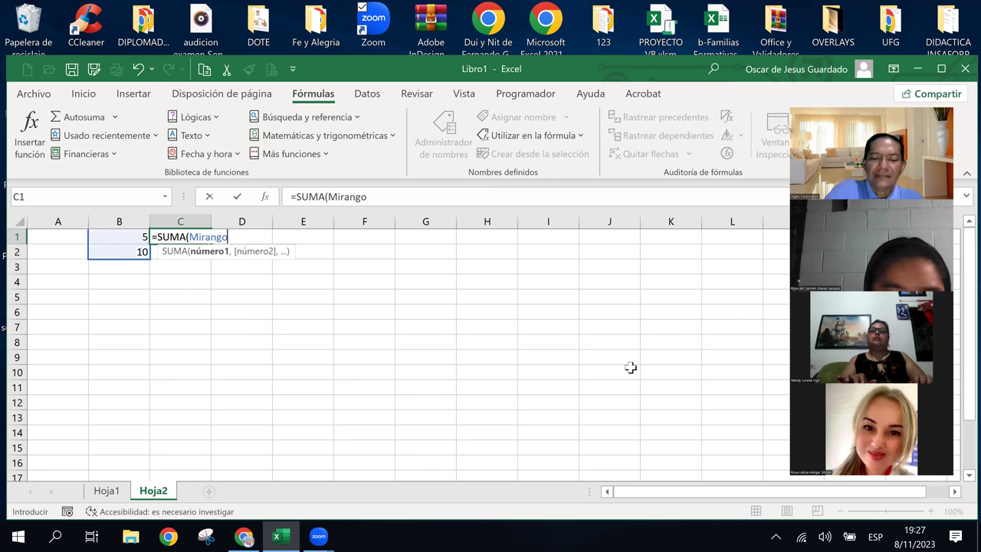
type(")")
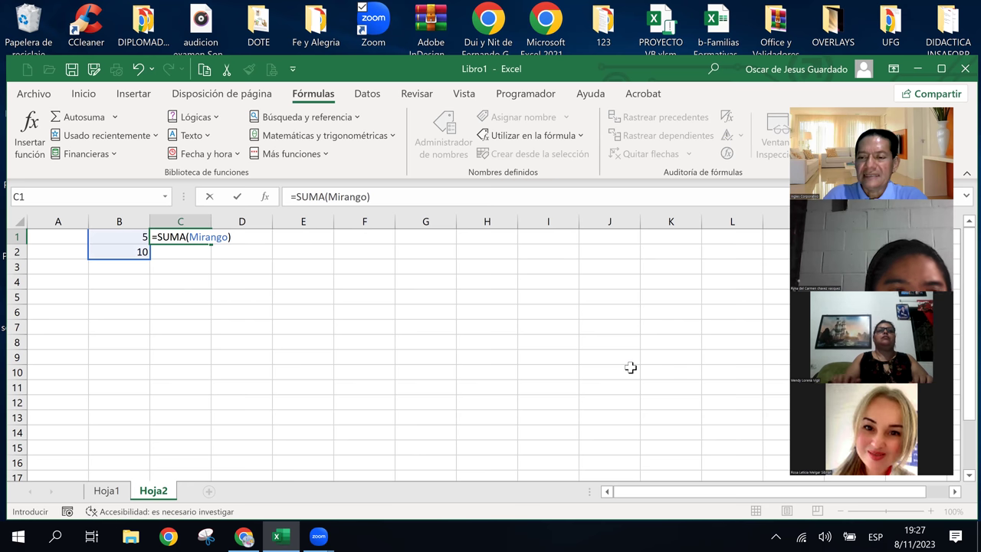
key("Return")
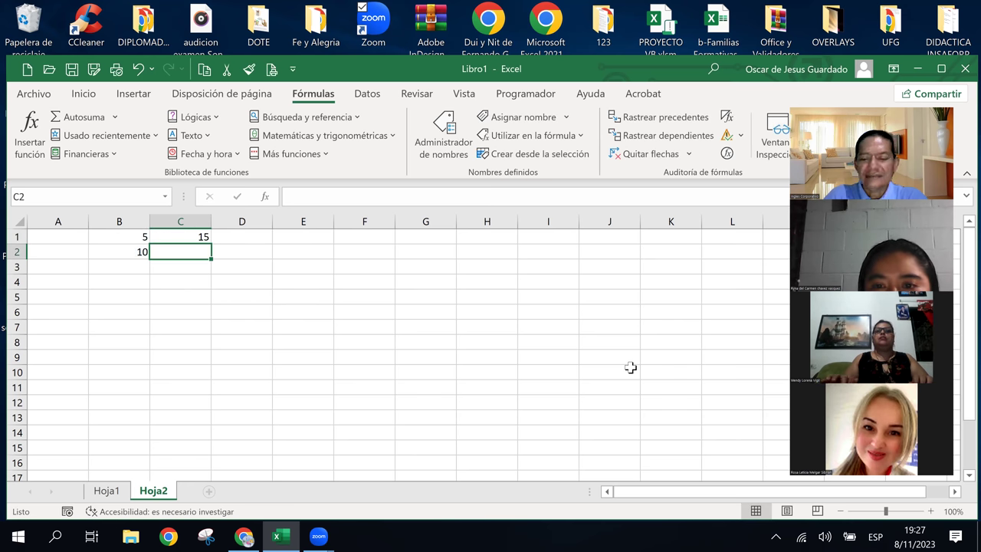
key("Up")
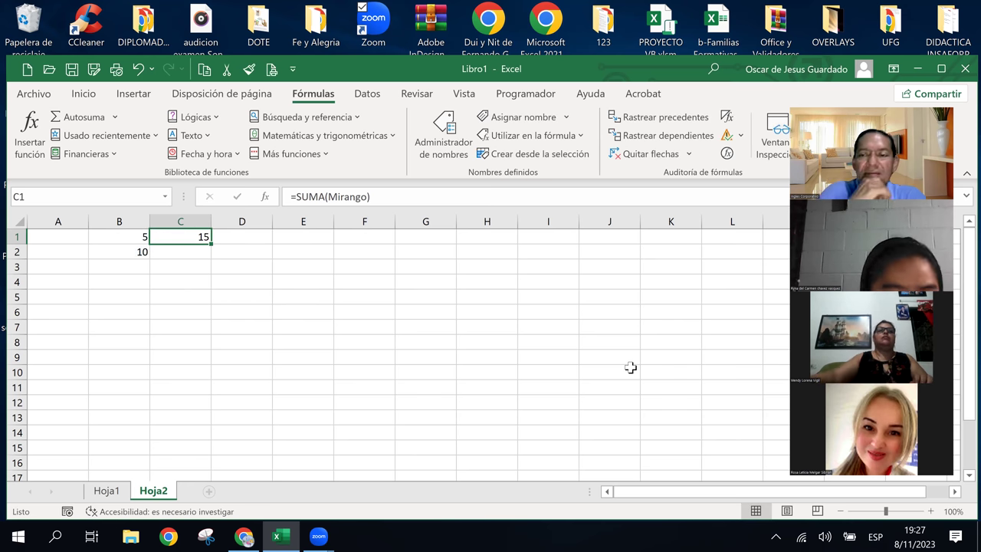
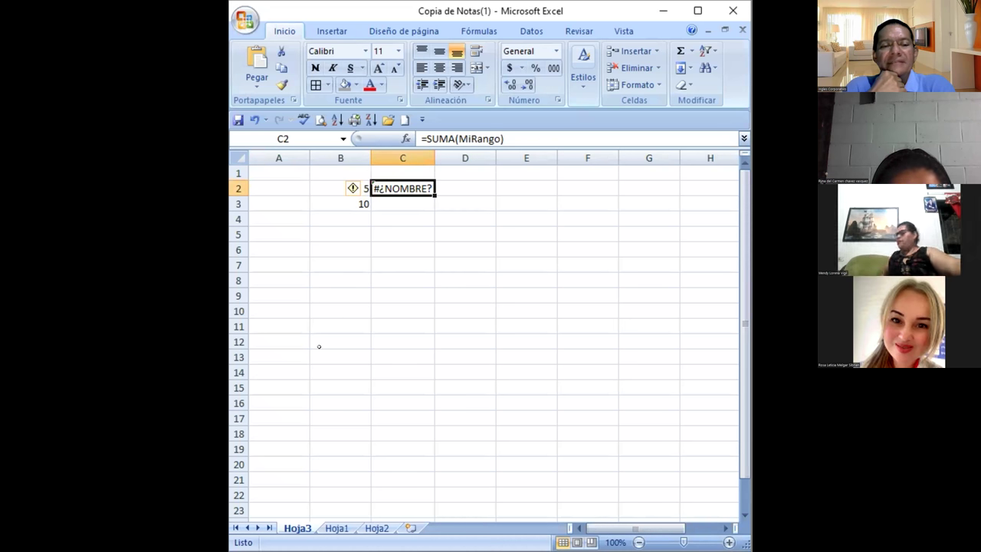
Check the already defined names and erase the partly entered range name
left_click(261, 139)
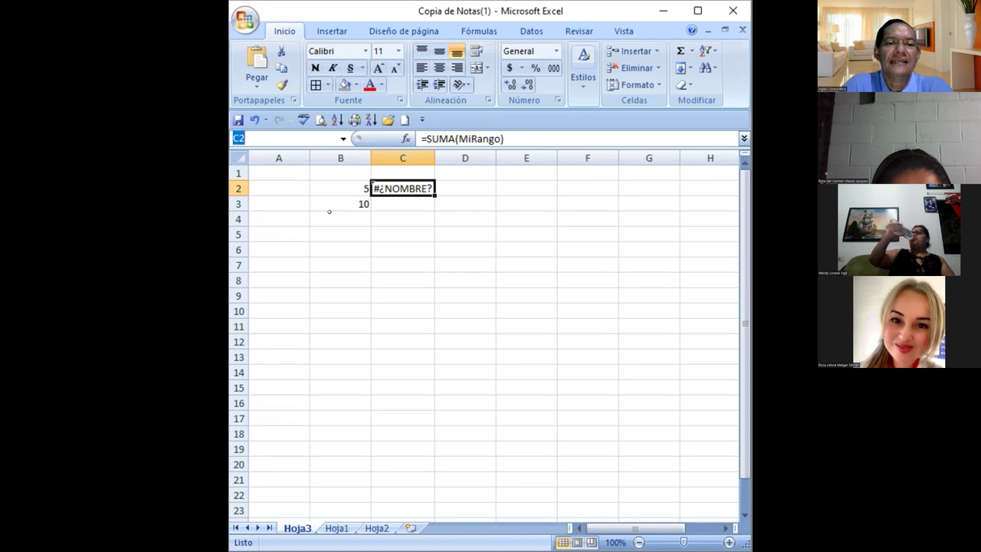
left_click(343, 139)
type("MiRango")
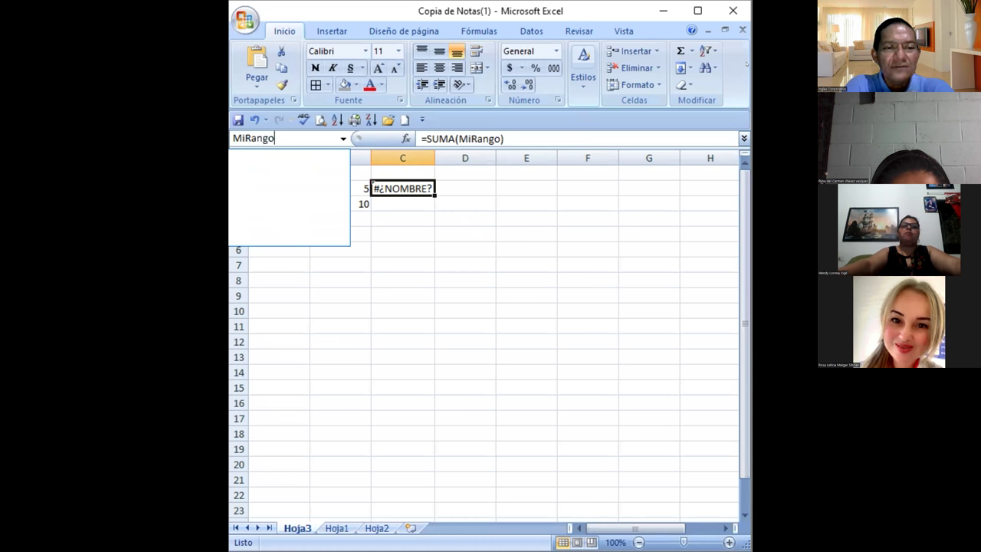
key("BackSpace")
key("BackSpace")
key("BackSpace")
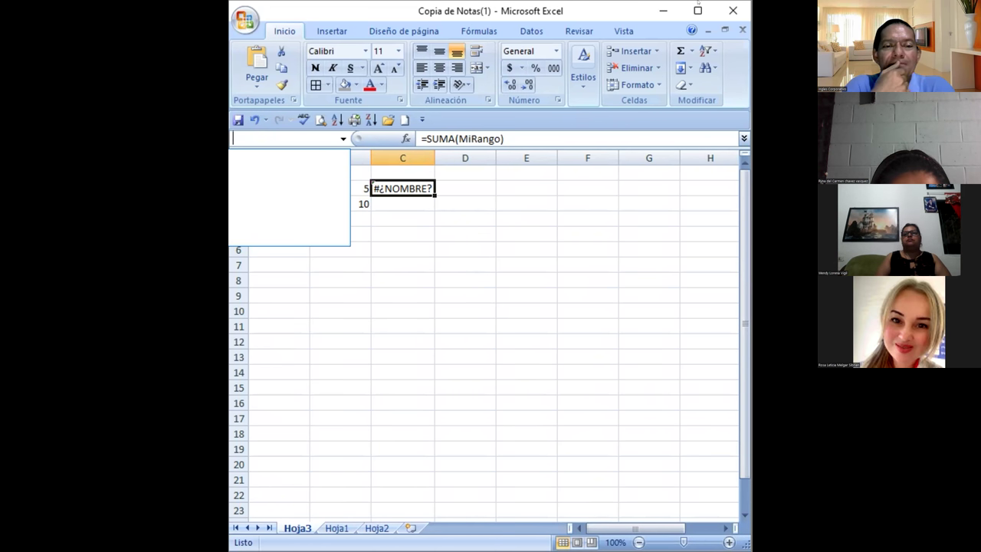
Name B2:B3 MiRango and confirm the =SUMA(MiRango) formula now returns 15
left_click_drag(353, 189, 353, 203)
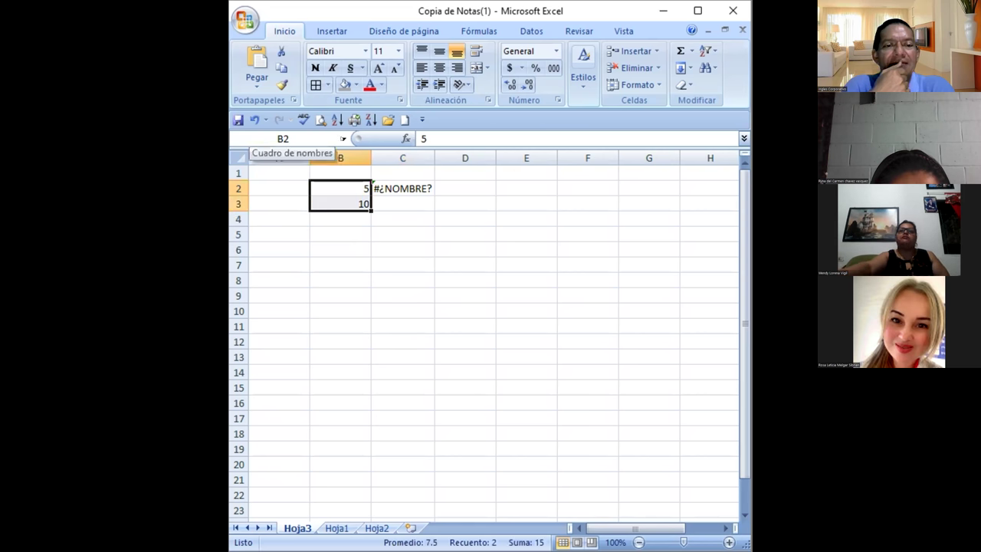
left_click(284, 138)
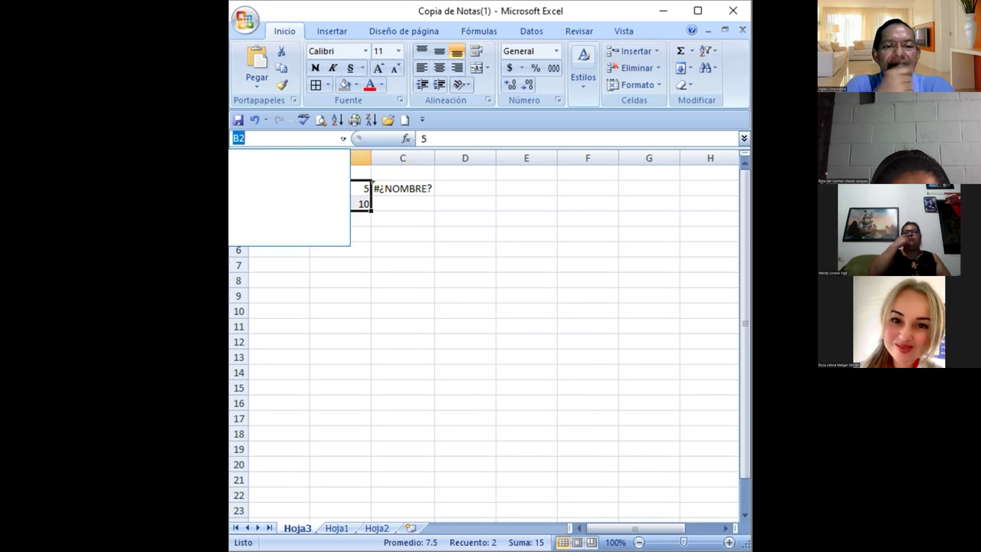
type("MiRango")
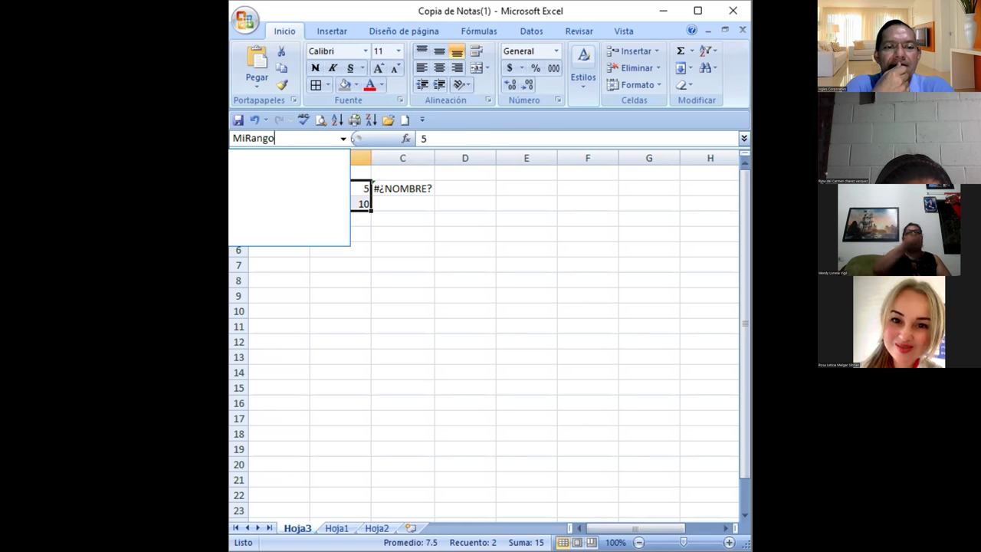
key("Return")
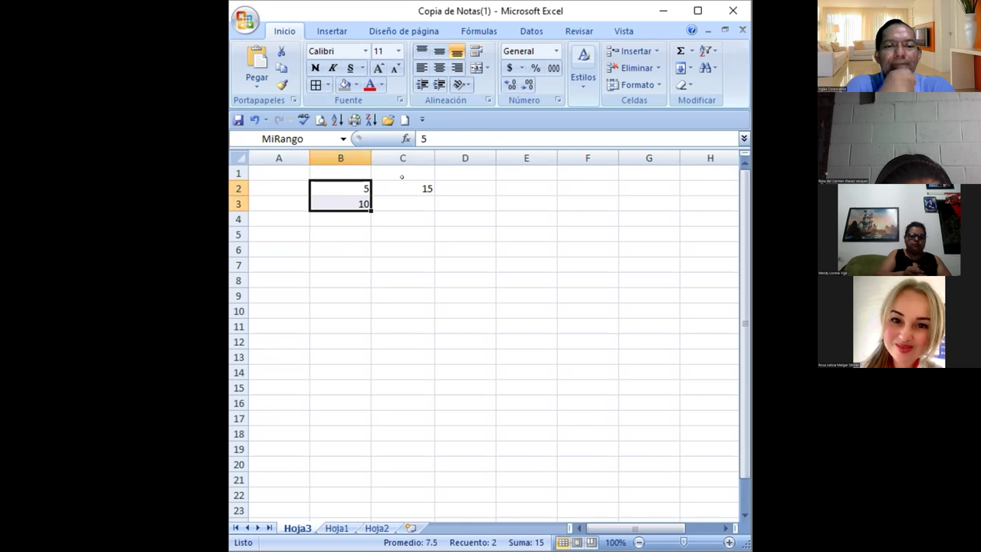
left_click(403, 188)
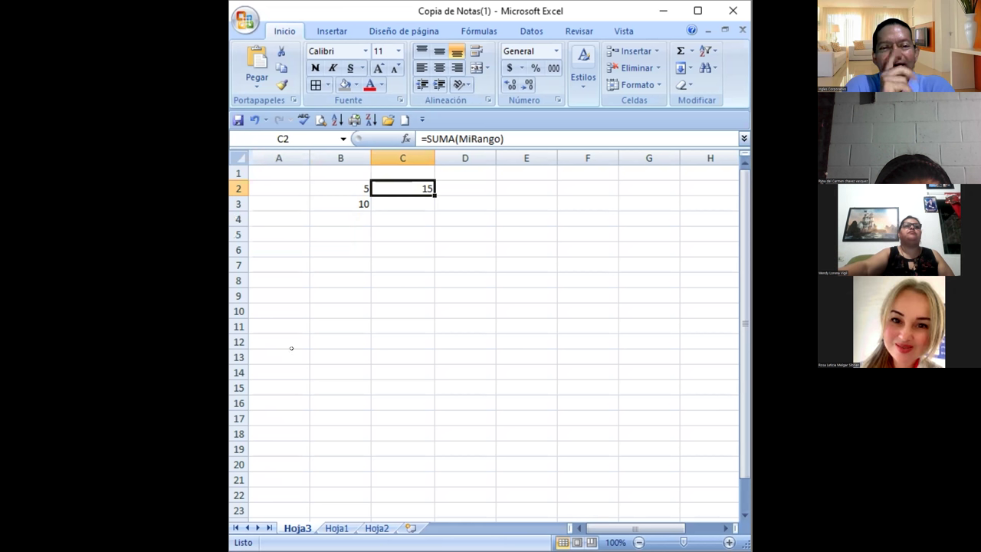
left_click(328, 335)
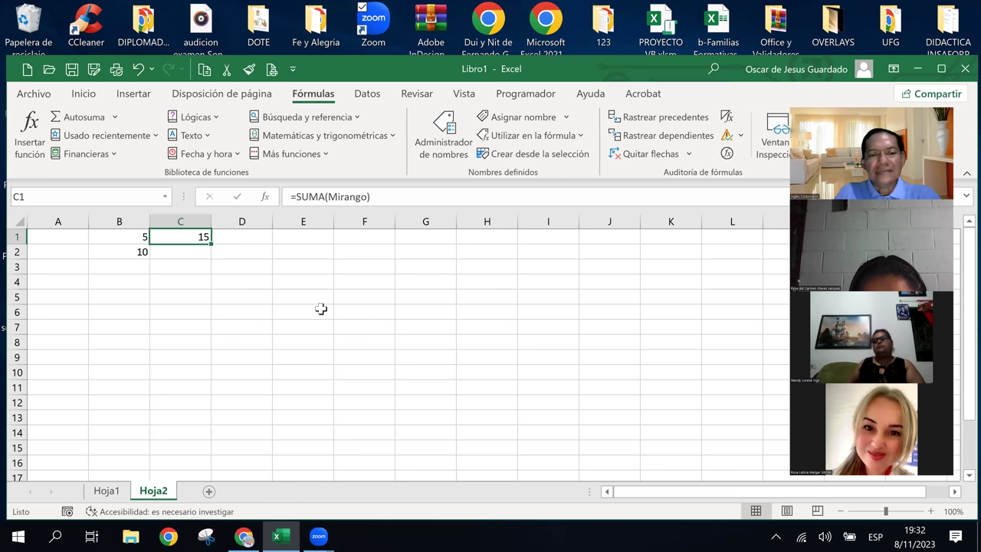
On Hoja1, select the January amounts C3:C7 and define them with the name Enero
left_click(322, 309)
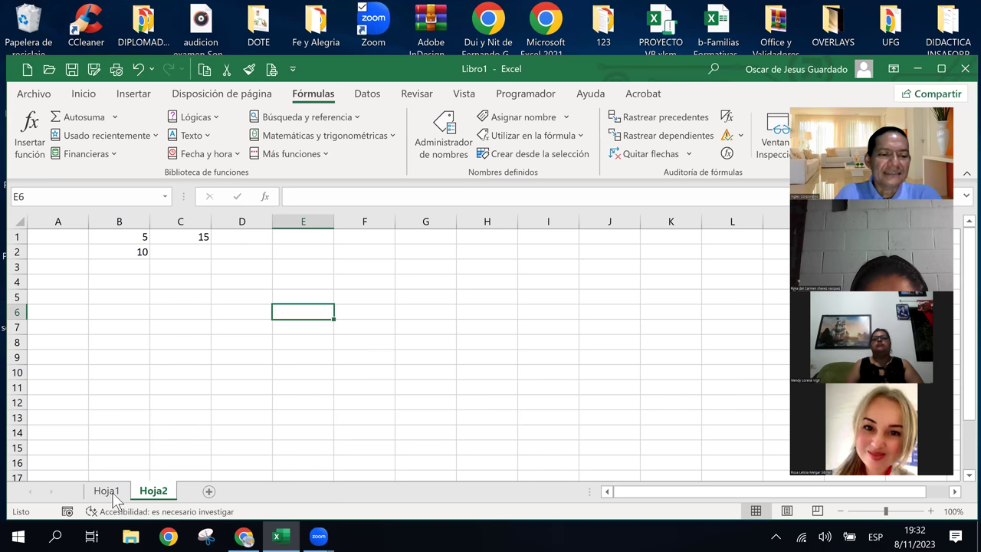
left_click(112, 494)
left_click(121, 267)
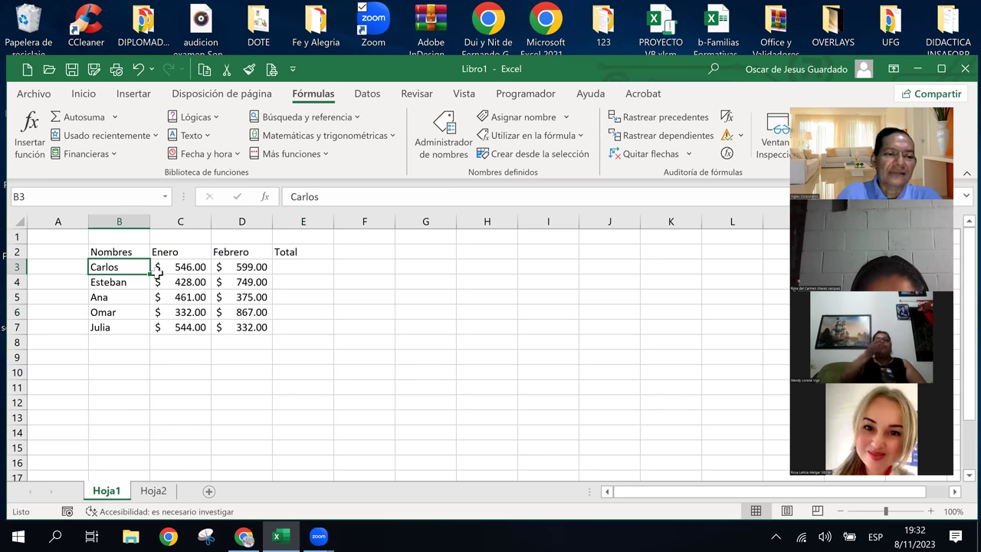
left_click(222, 297)
left_click(256, 264)
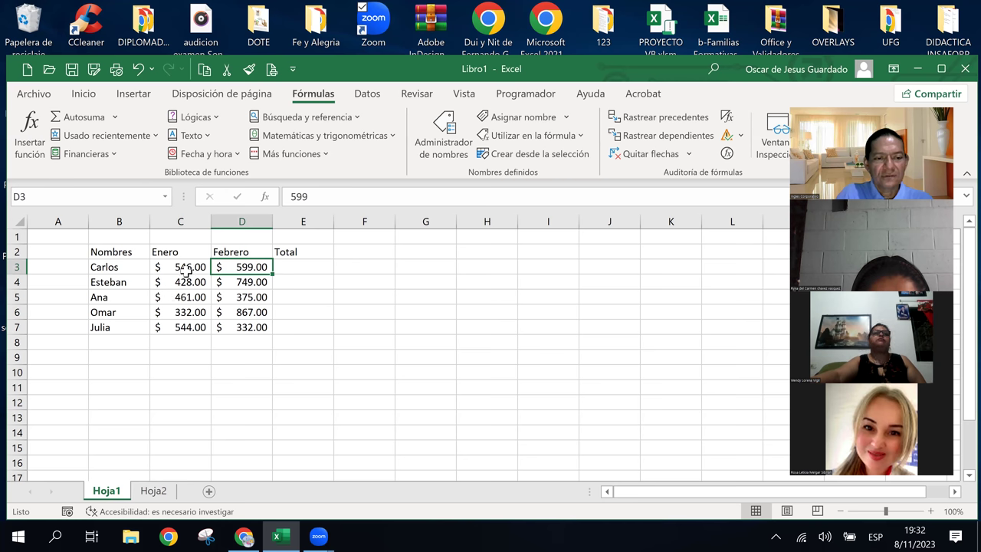
left_click_drag(186, 269, 188, 325)
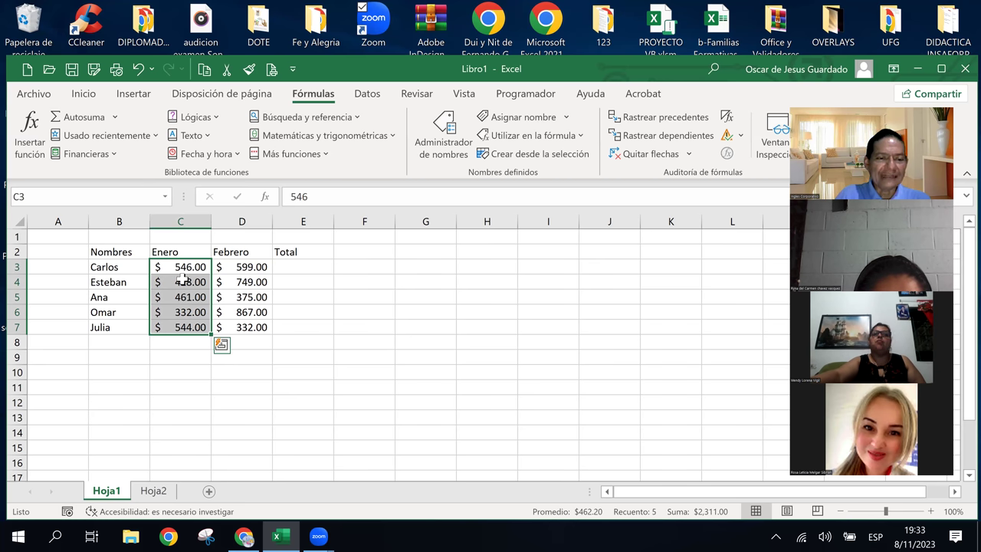
right_click(184, 286)
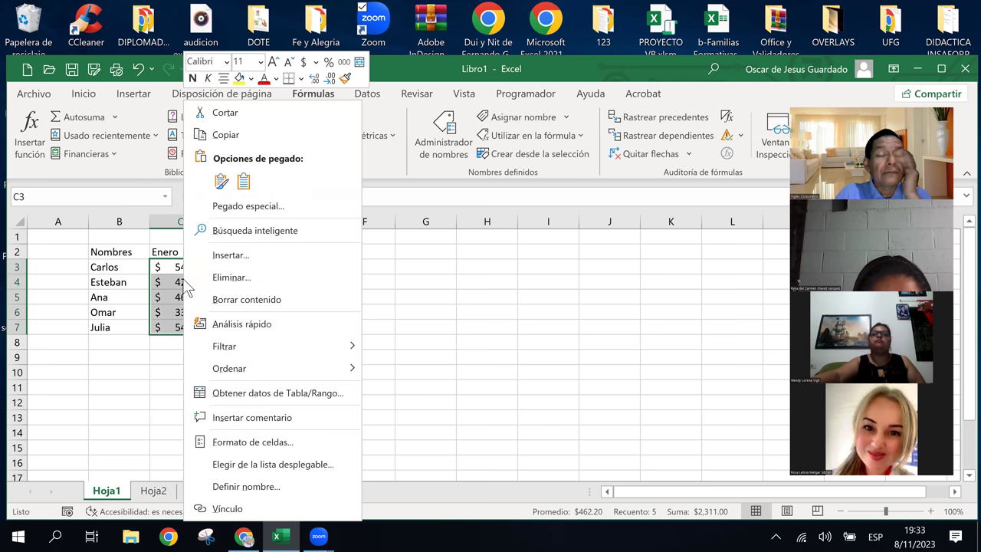
left_click(266, 487)
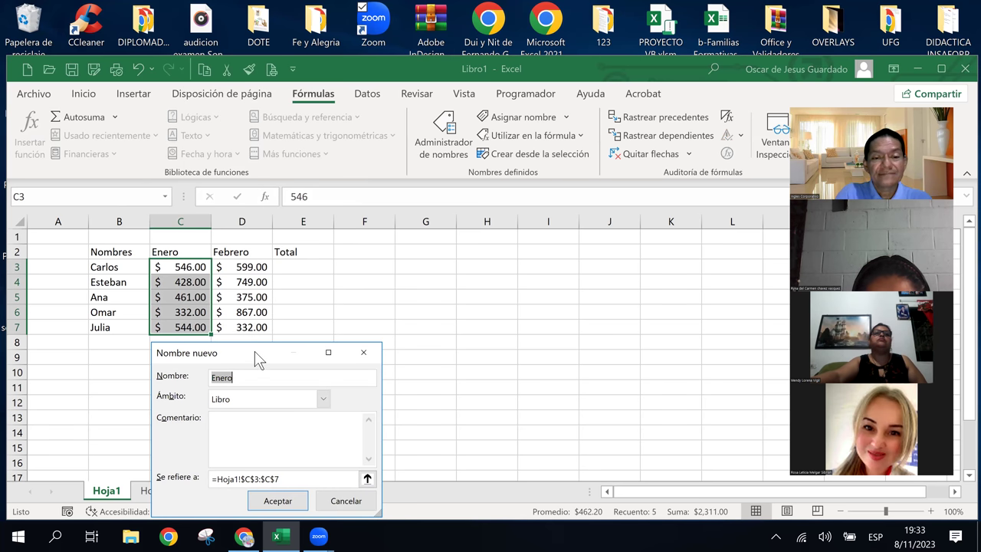
left_click_drag(255, 354, 464, 264)
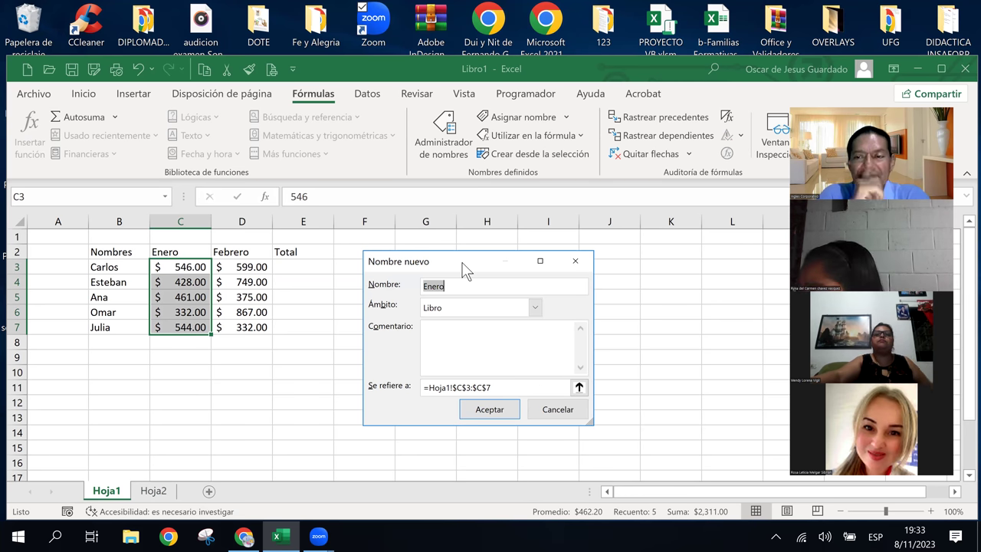
left_click(488, 407)
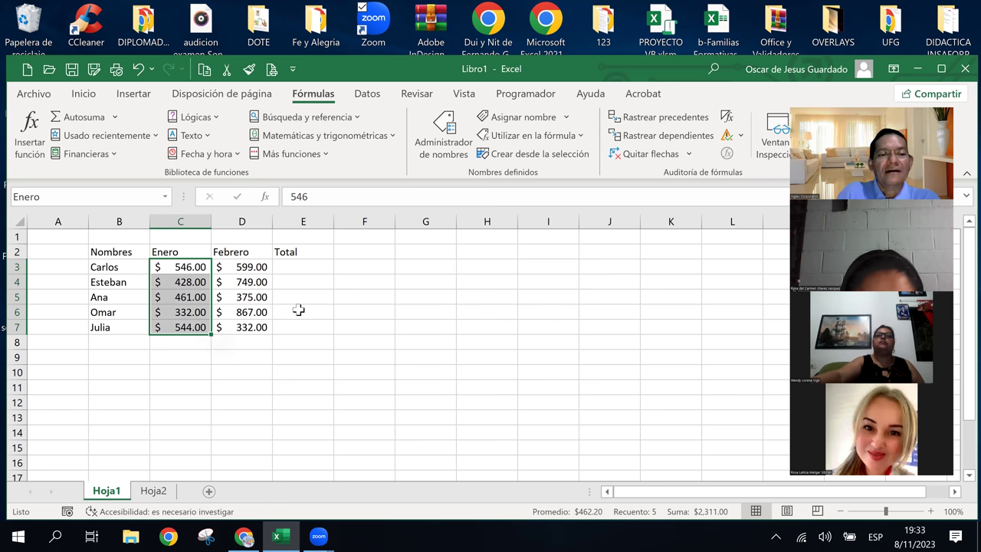
Name the February amounts D3:D7 Febrero, referring to =Hoja1!$D$3:$D$7
left_click(249, 263)
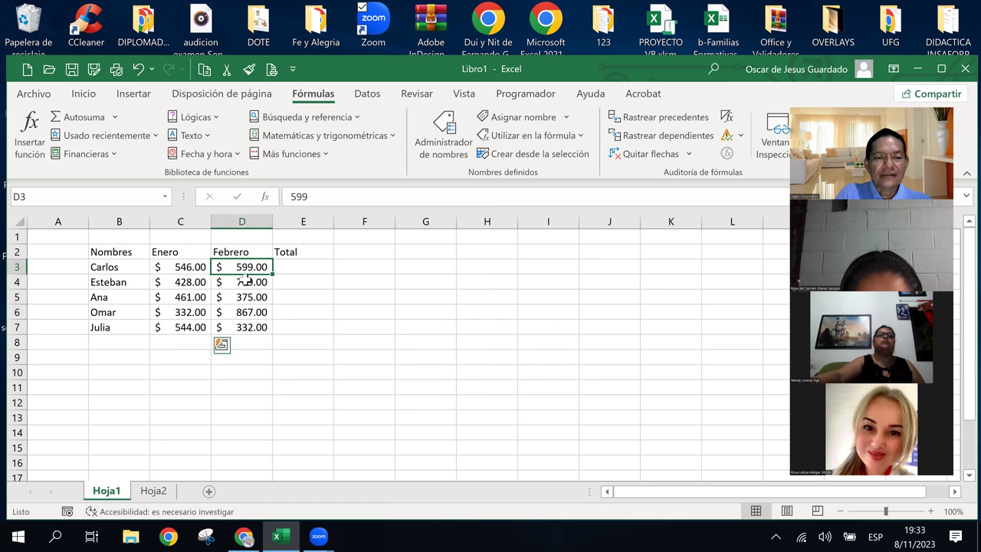
left_click_drag(245, 282, 255, 326)
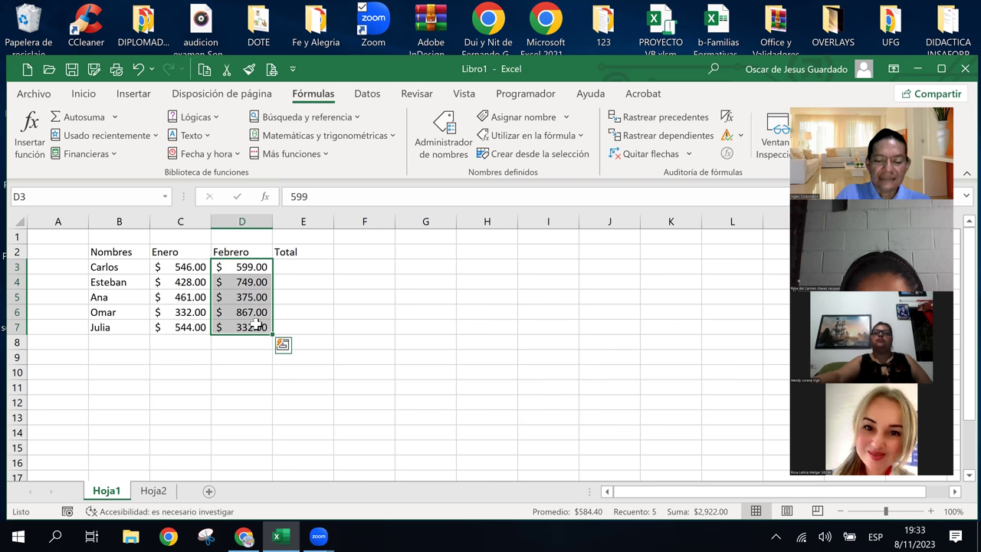
right_click(256, 325)
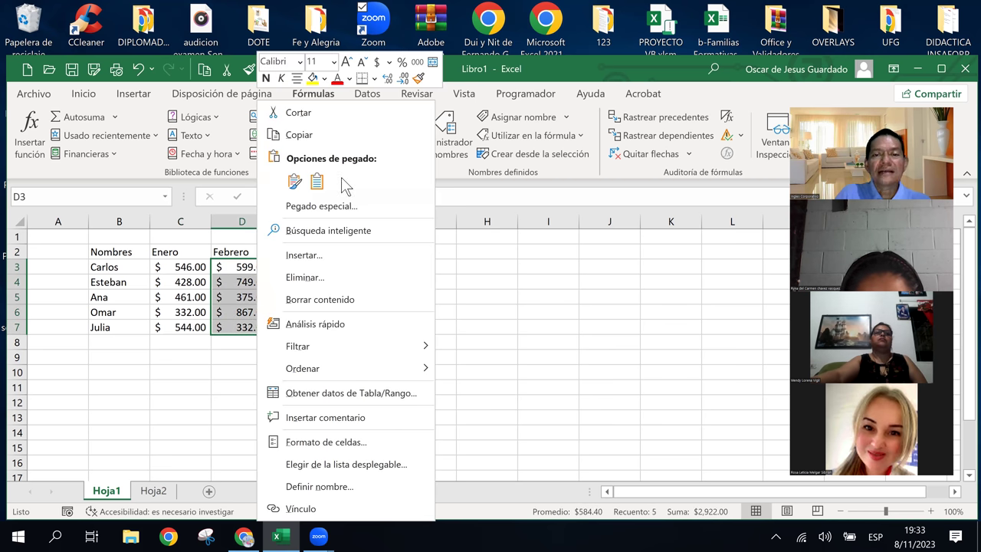
left_click(428, 93)
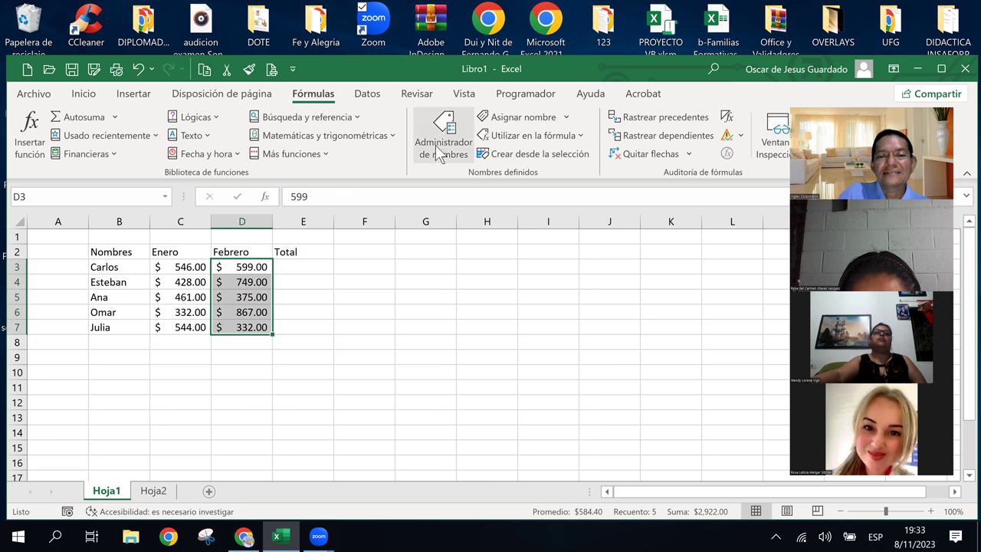
left_click(521, 117)
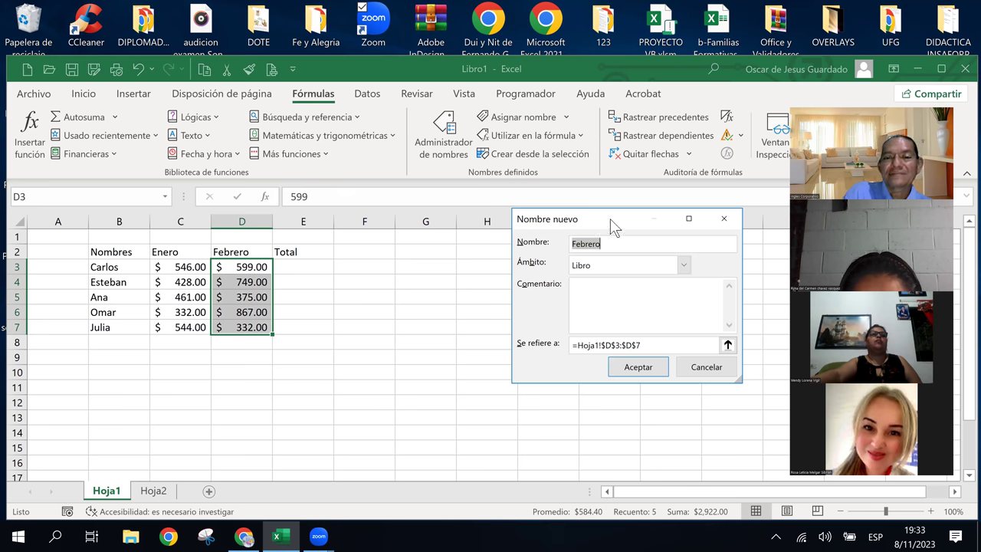
left_click_drag(610, 218, 528, 256)
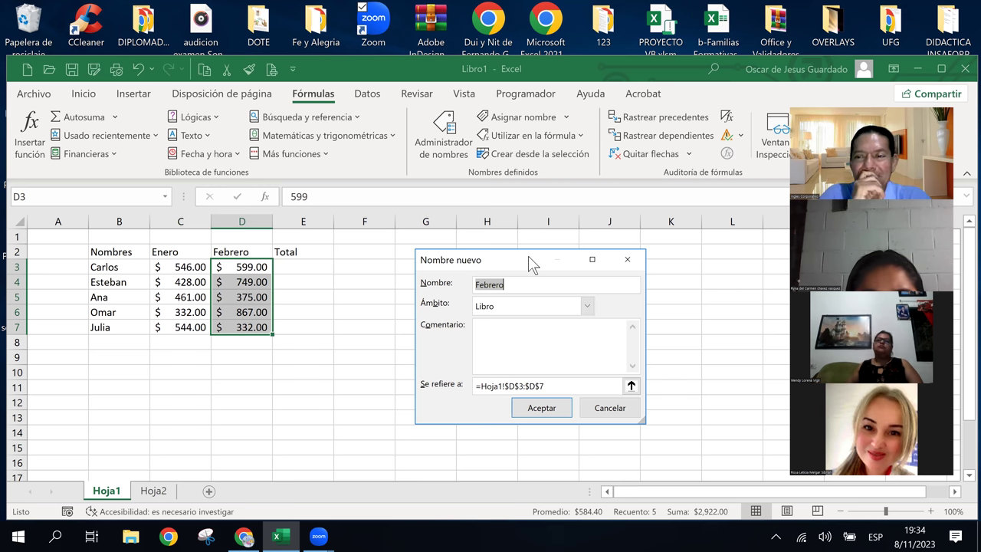
left_click(544, 409)
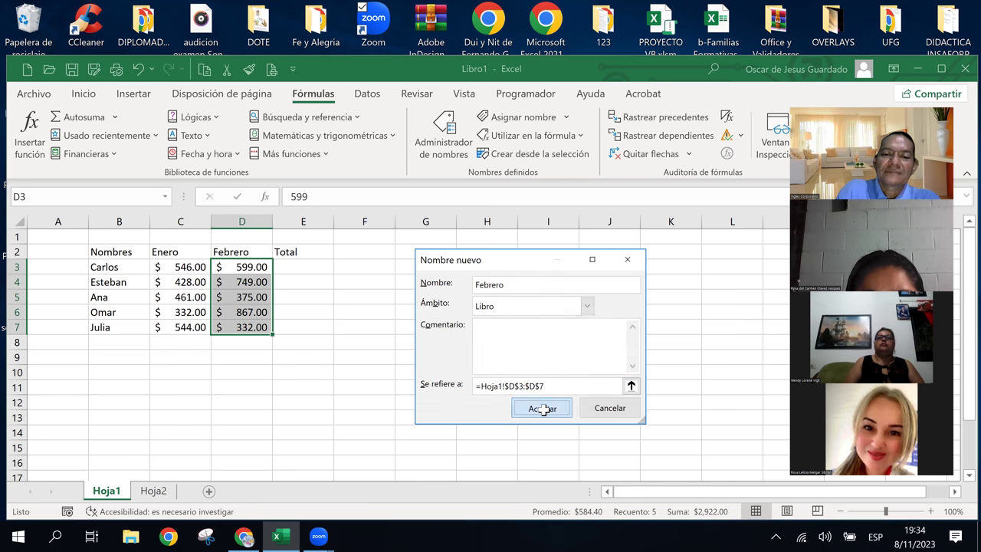
left_click(305, 269)
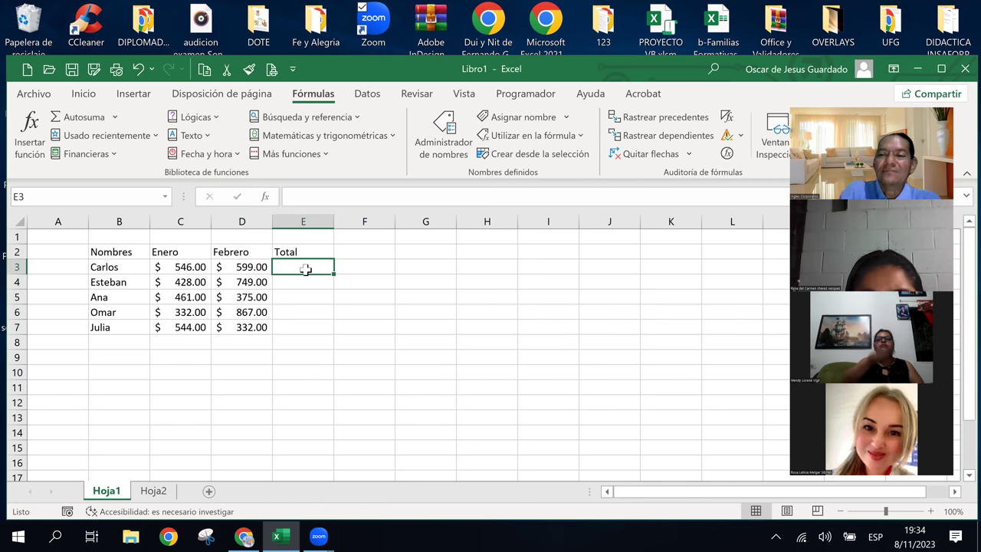
left_click(165, 196)
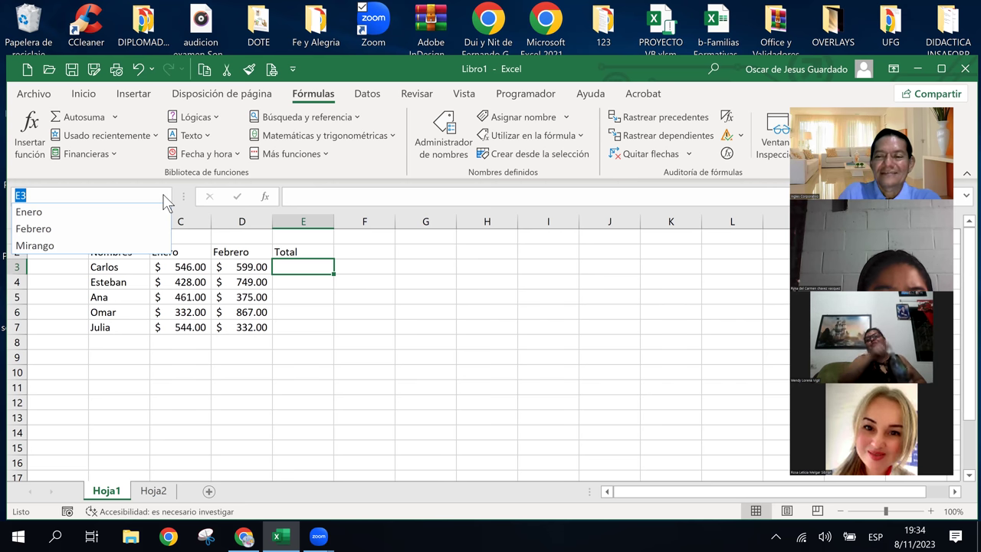
left_click(303, 265)
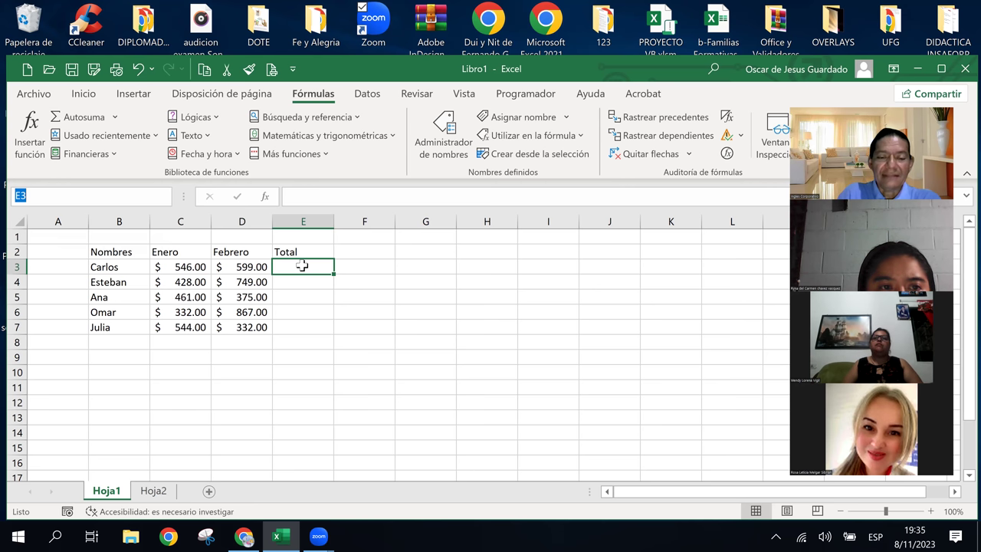
type("=")
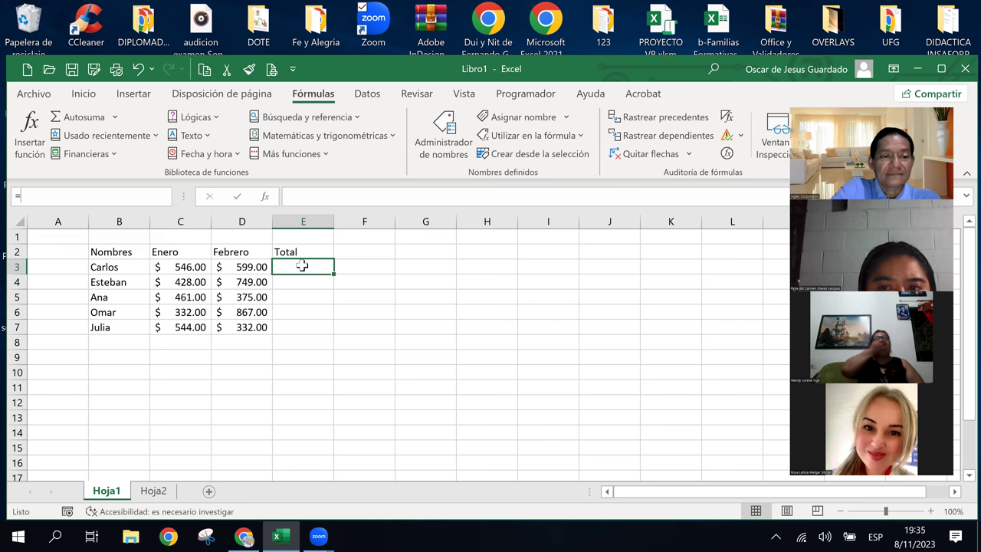
key("Escape")
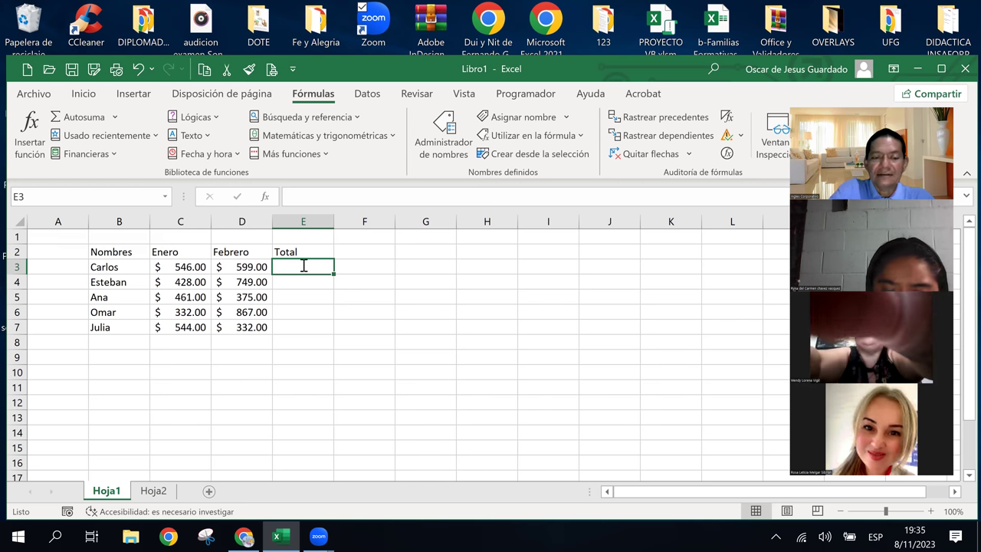
Enter =Enero+Febrero in E3 by pasting both names with F3, giving 1145
type("=")
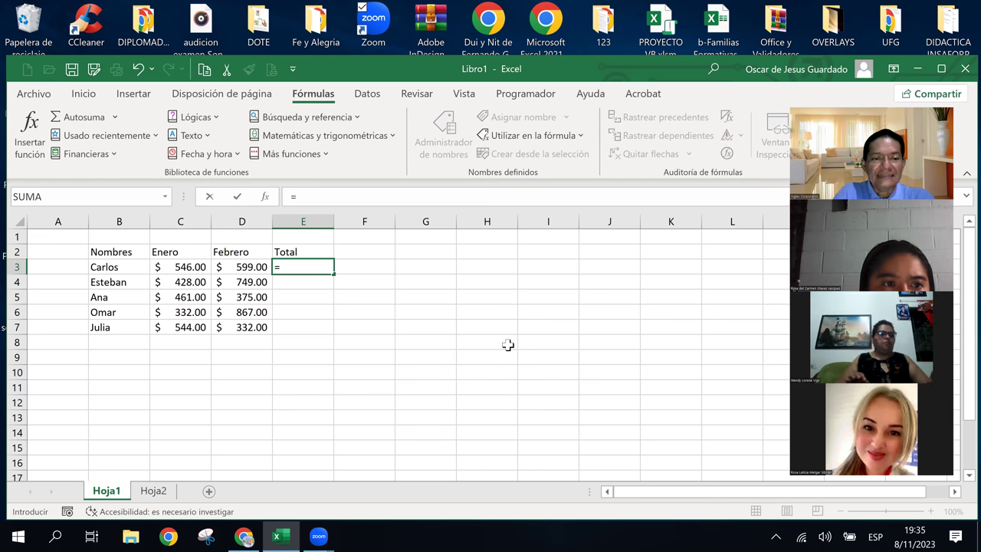
key("F3")
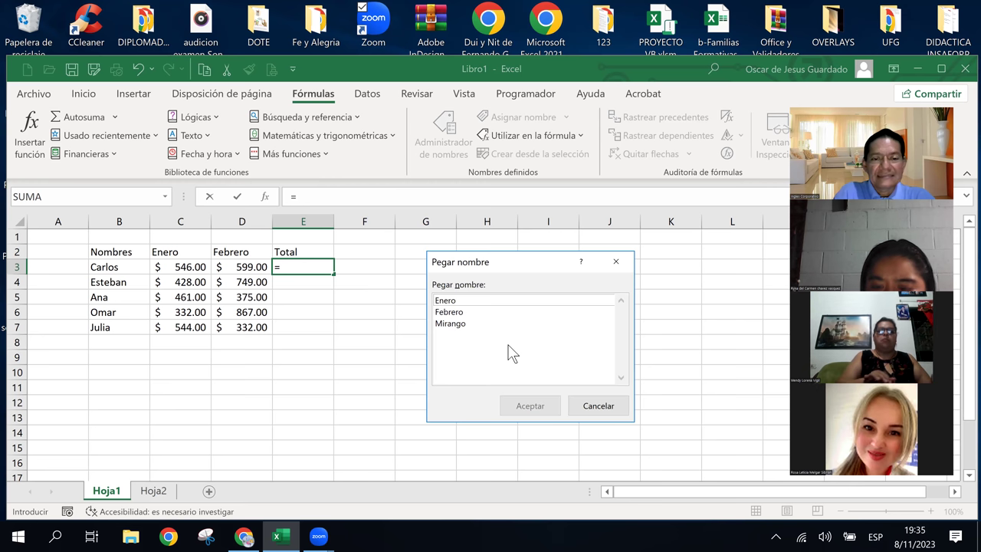
left_click(459, 301)
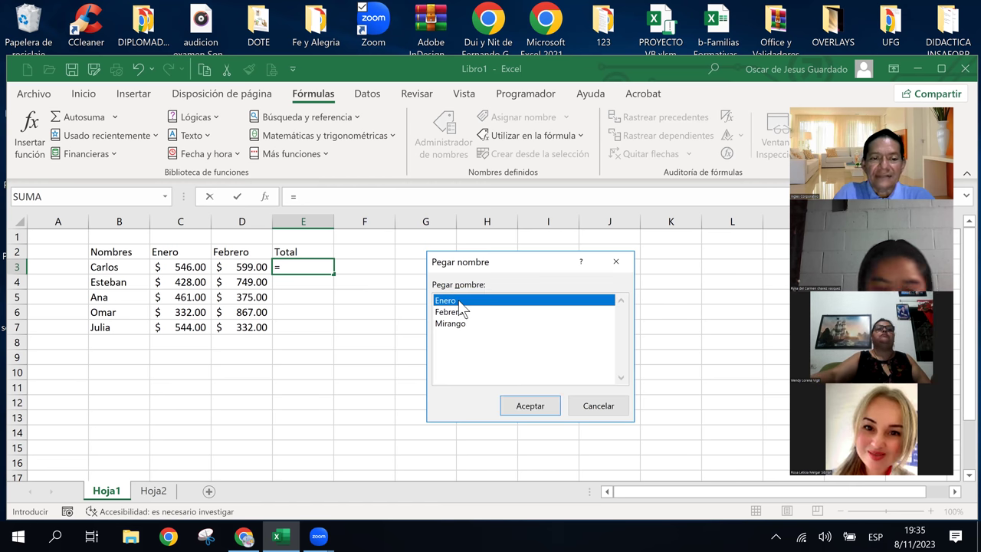
left_click(536, 410)
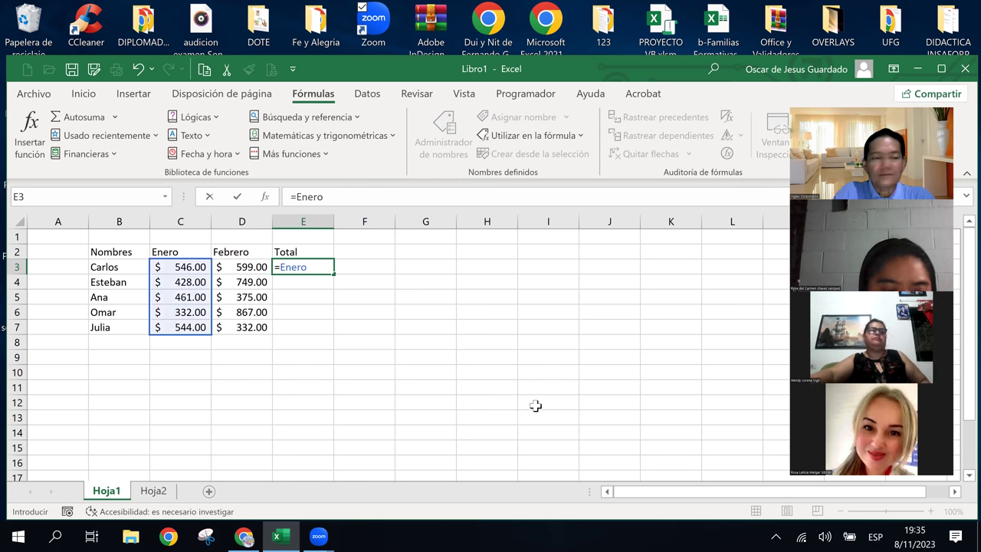
type("+")
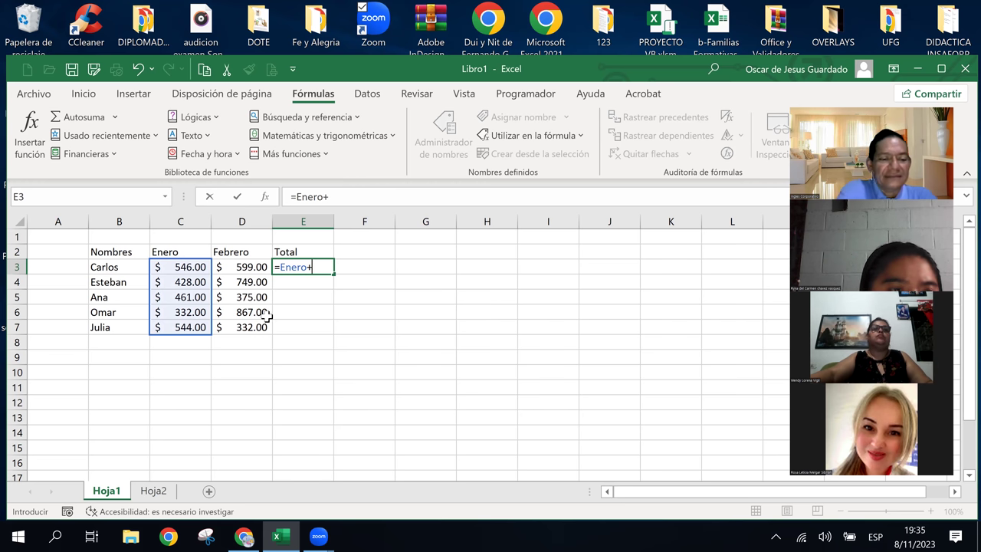
key("F3")
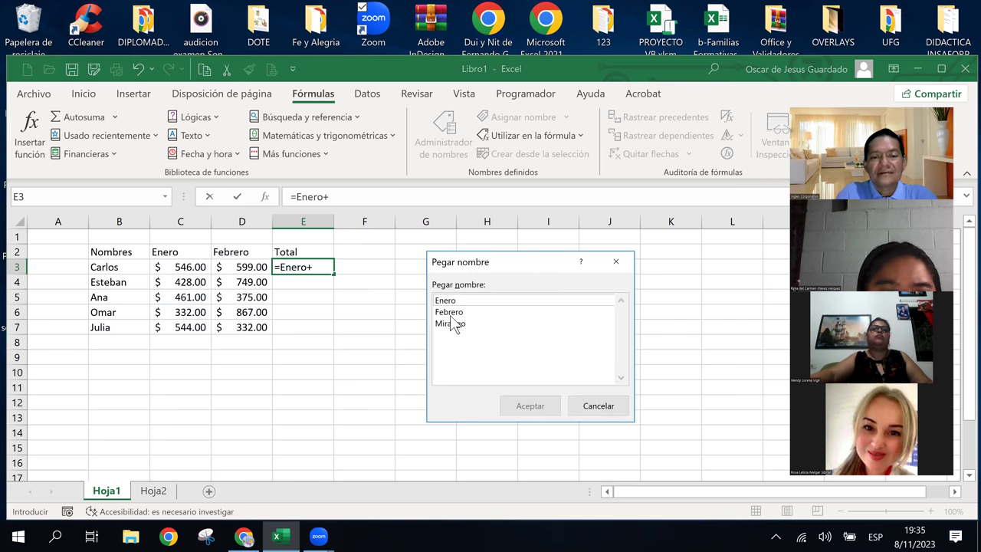
left_click(455, 312)
left_click(535, 408)
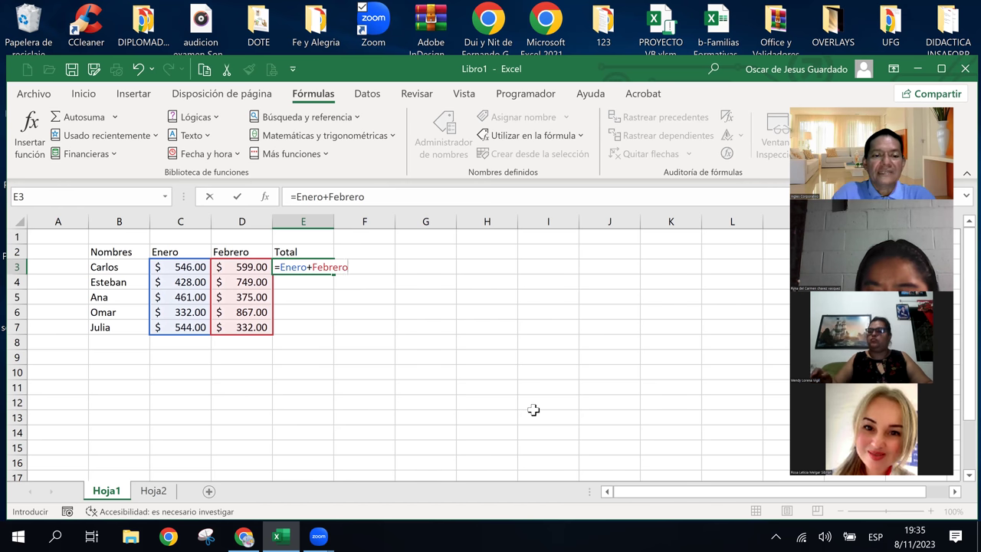
key("Return")
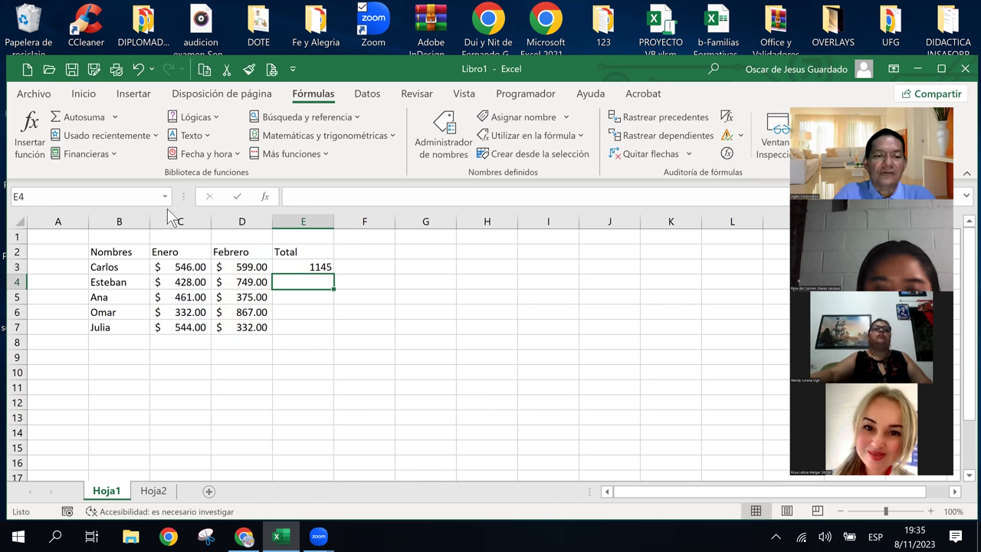
Fill E3's formula down to E7, giving totals 1145, 1177, 836, 1199 and 876
left_click(325, 268)
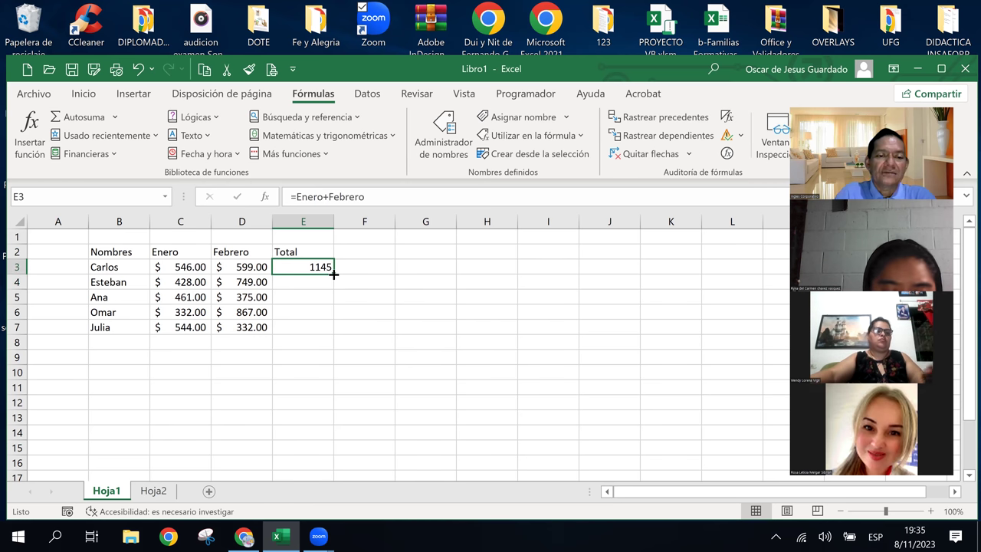
double_click(334, 274)
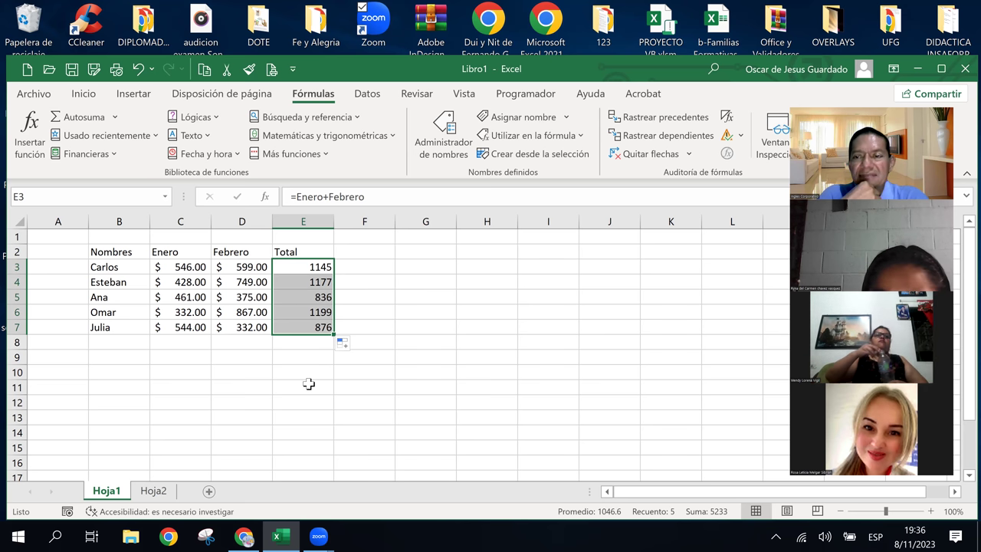
left_click(305, 270)
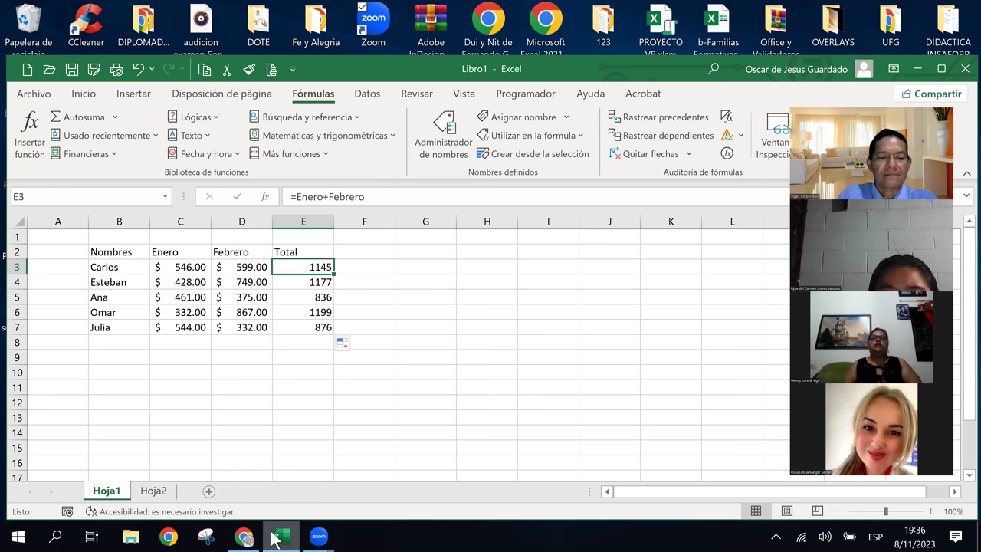
Center and bold the header labels from Nombres to Total in B2:E2
left_click(390, 387)
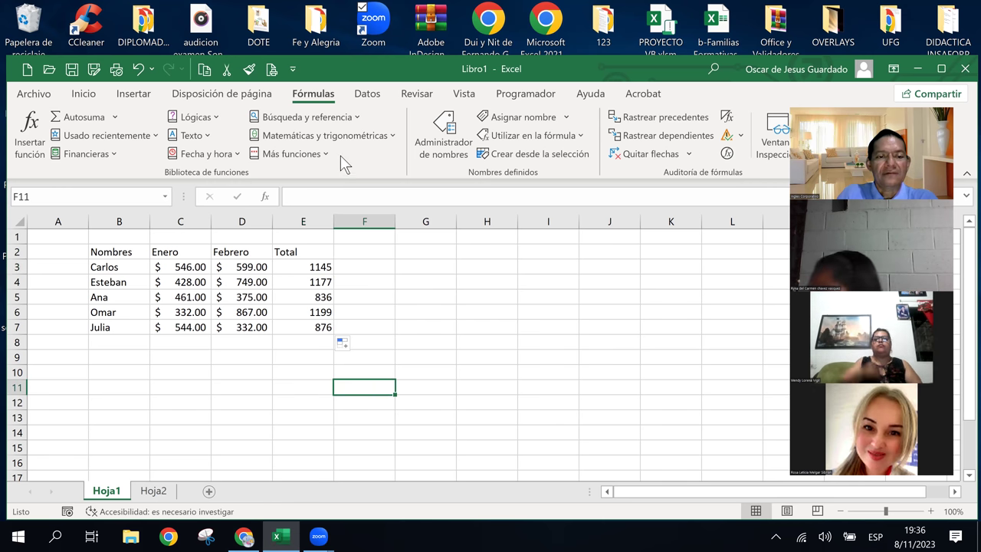
left_click(293, 250)
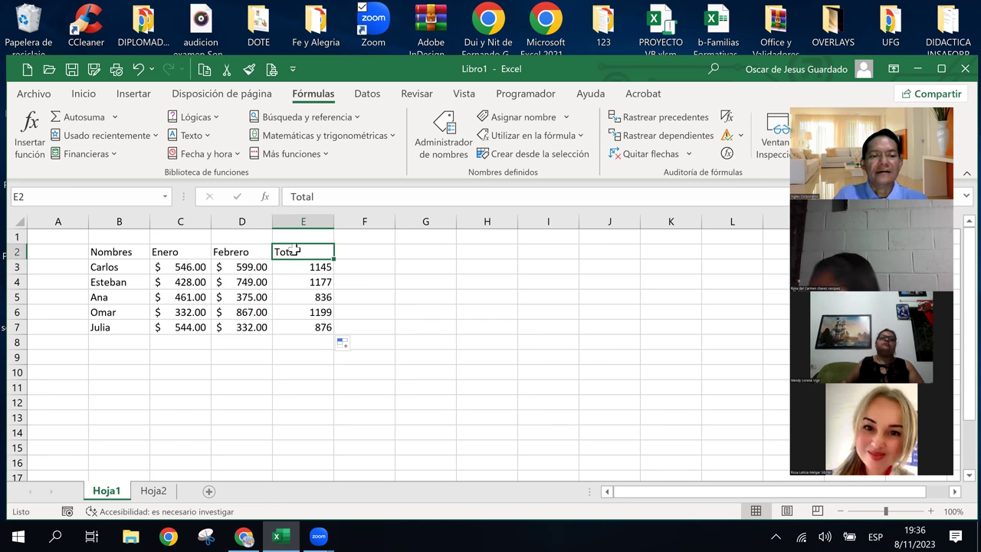
left_click(126, 253)
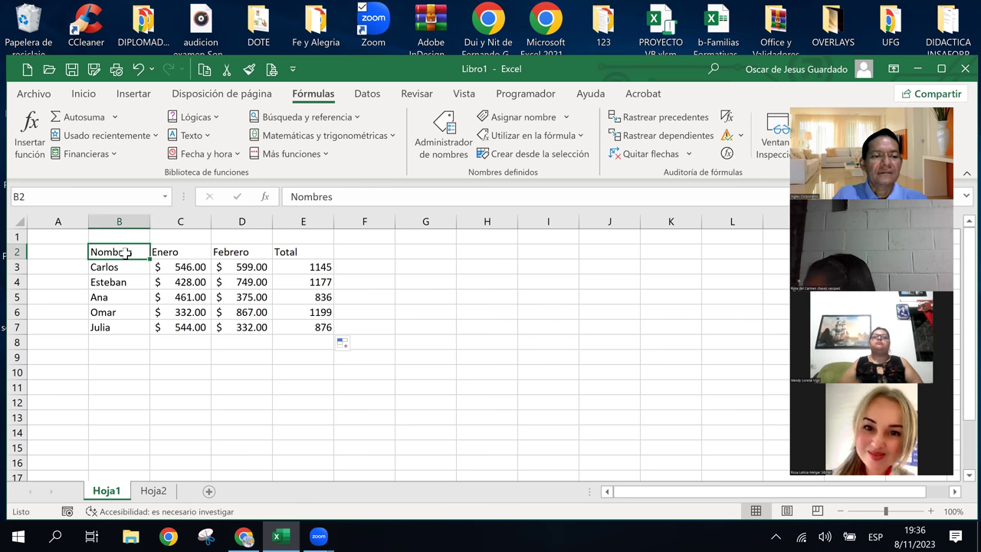
left_click_drag(127, 253, 320, 254)
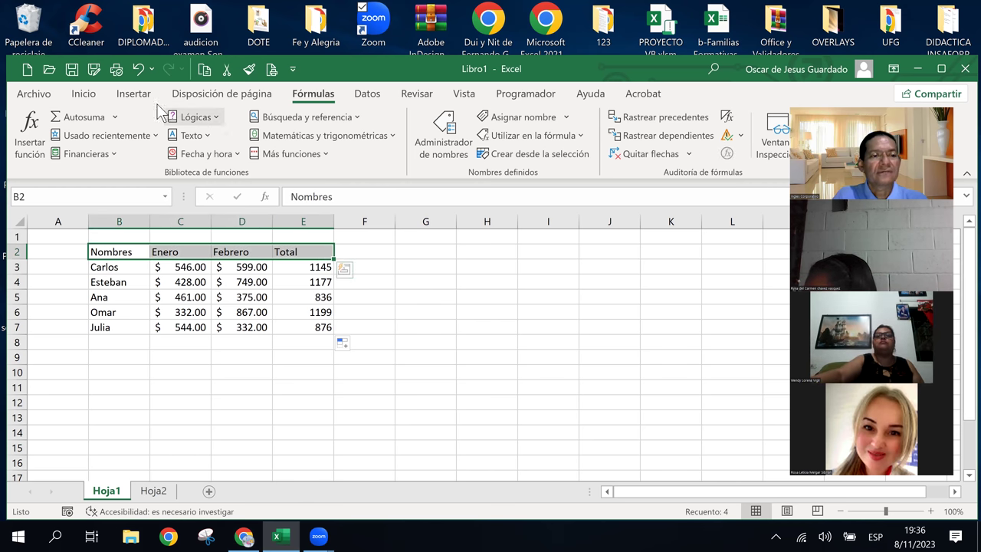
left_click(83, 93)
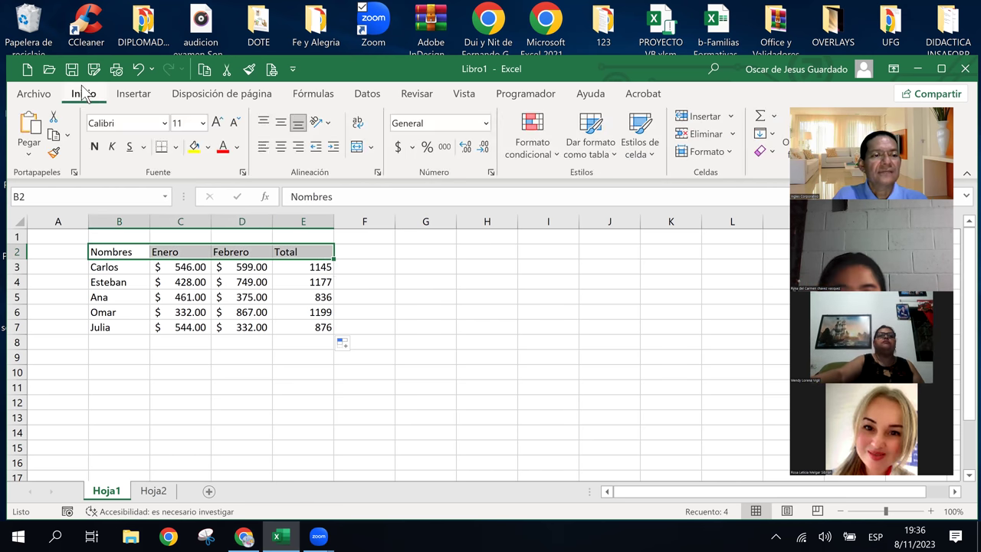
left_click(281, 147)
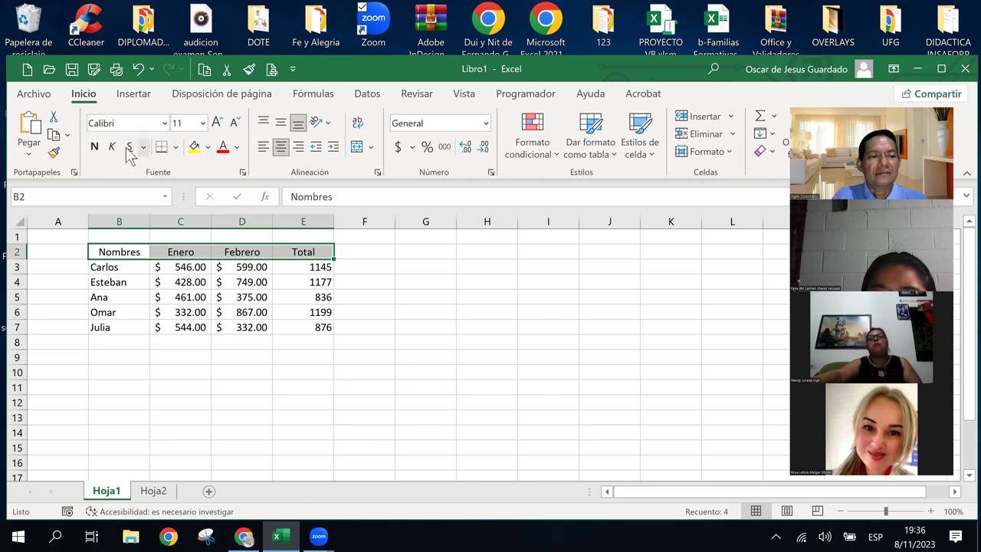
left_click(94, 146)
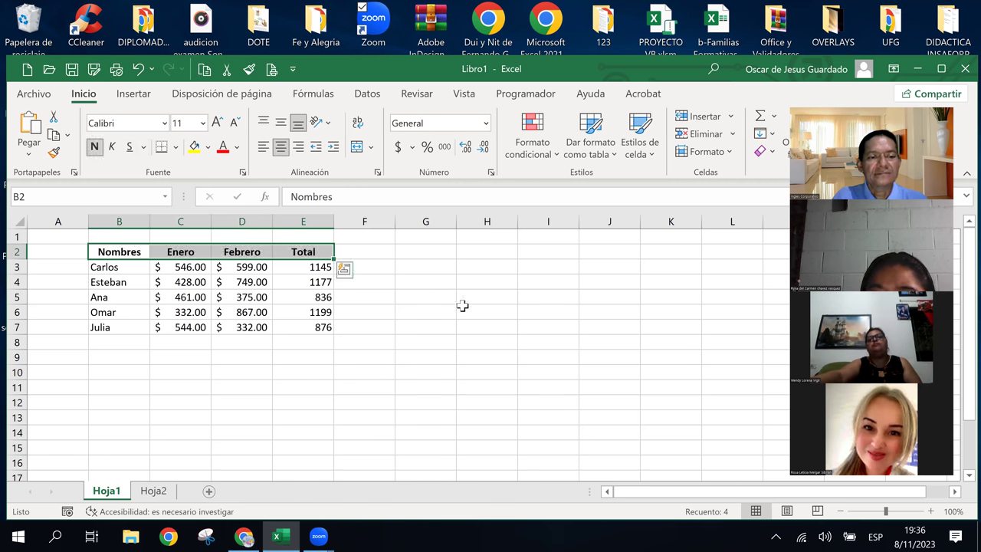
left_click(375, 253)
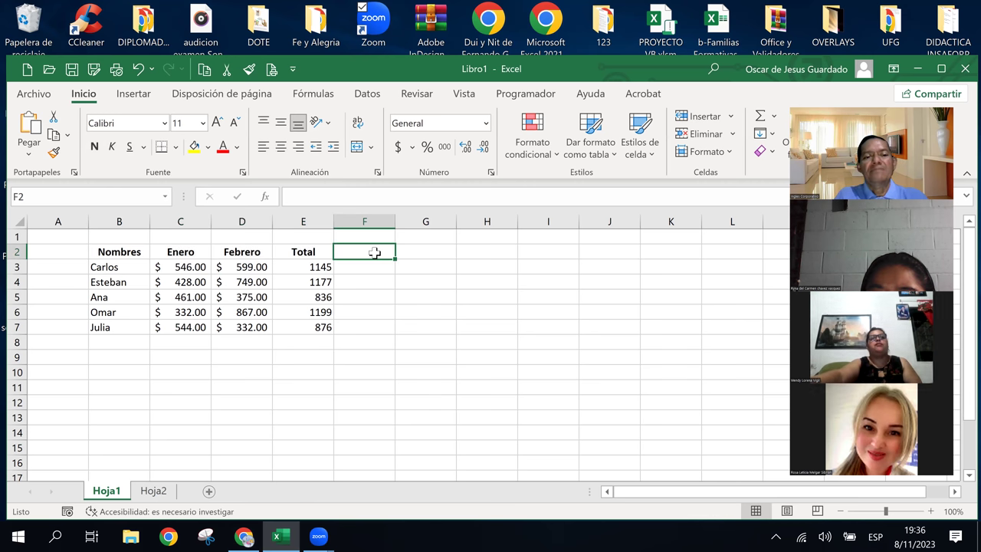
Apply the accounting currency format to the Total values E3:E7
left_click(325, 267)
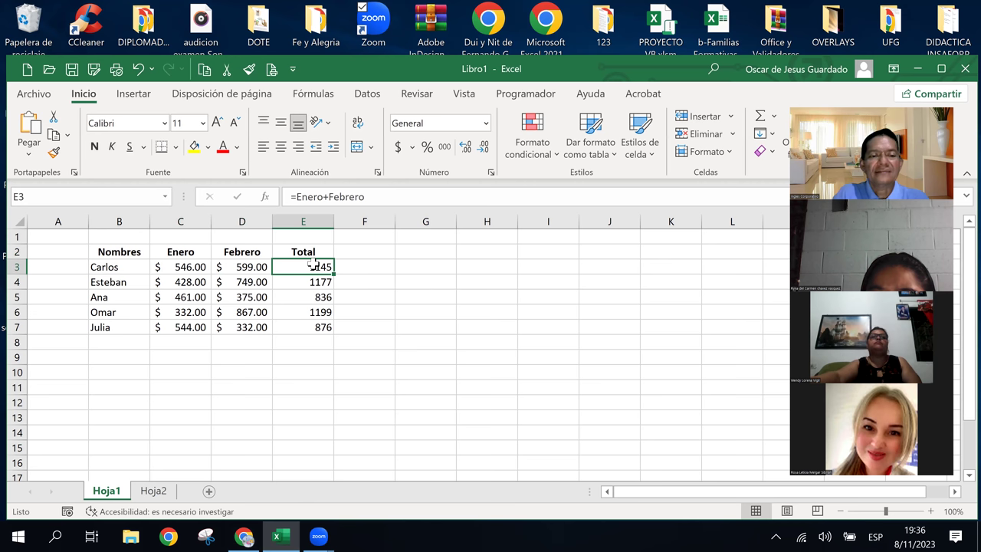
left_click_drag(314, 298, 314, 327)
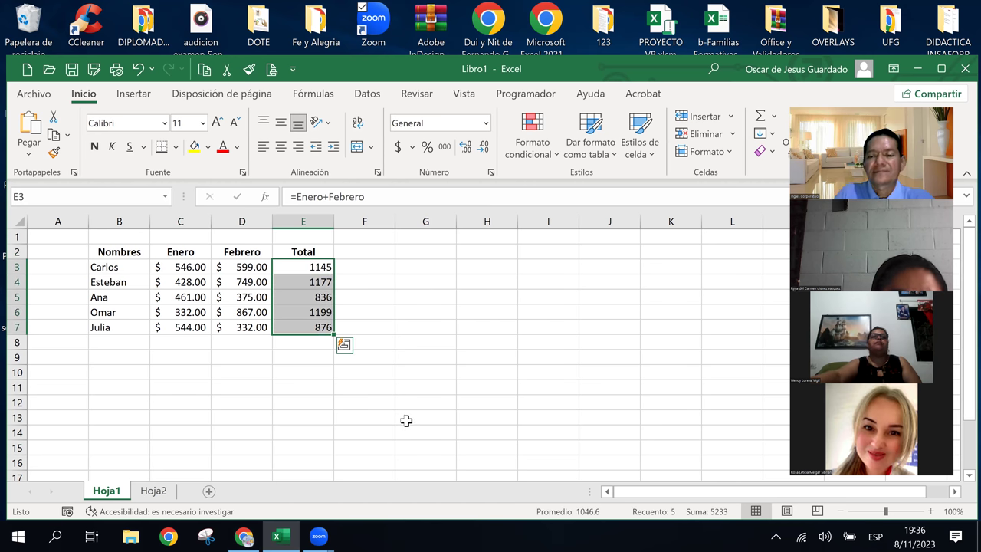
left_click(398, 147)
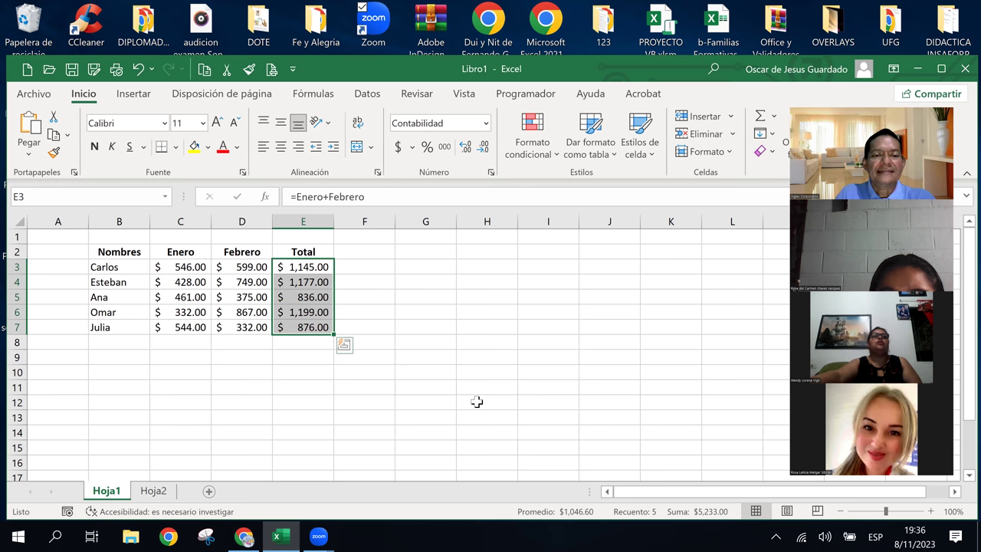
left_click(376, 254)
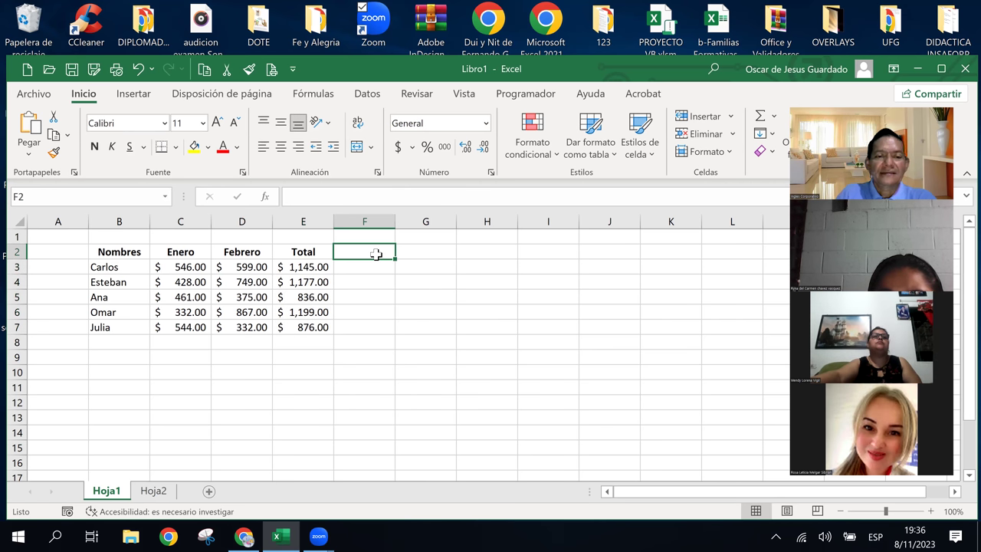
Bring the course lesson forward in Chrome and scroll down to the Operaciones con rangos examples
left_click(245, 537)
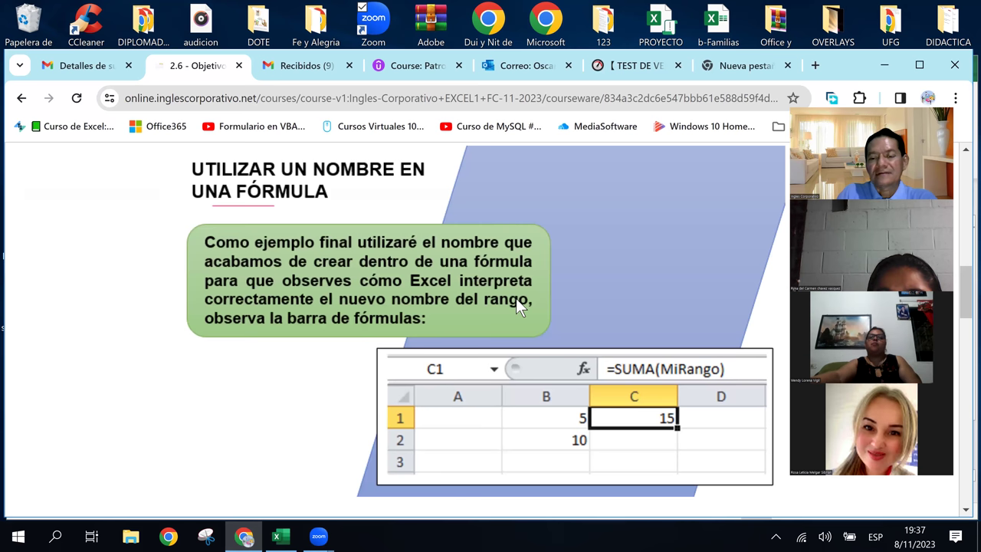
scroll(517, 299, "down", 1)
scroll(517, 298, "down", 1)
scroll(518, 299, "down", 1)
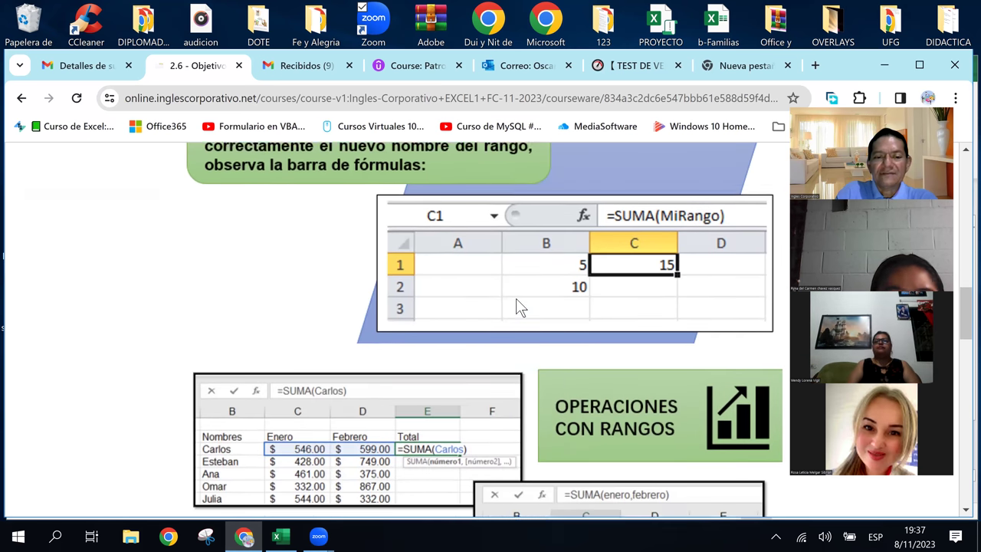
scroll(515, 298, "down", 1)
scroll(516, 298, "down", 1)
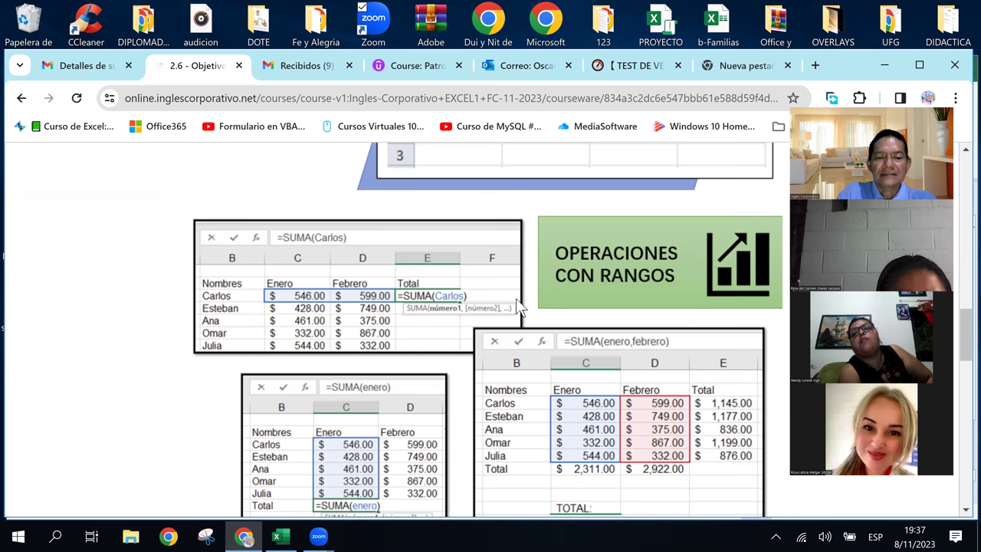
scroll(516, 298, "down", 1)
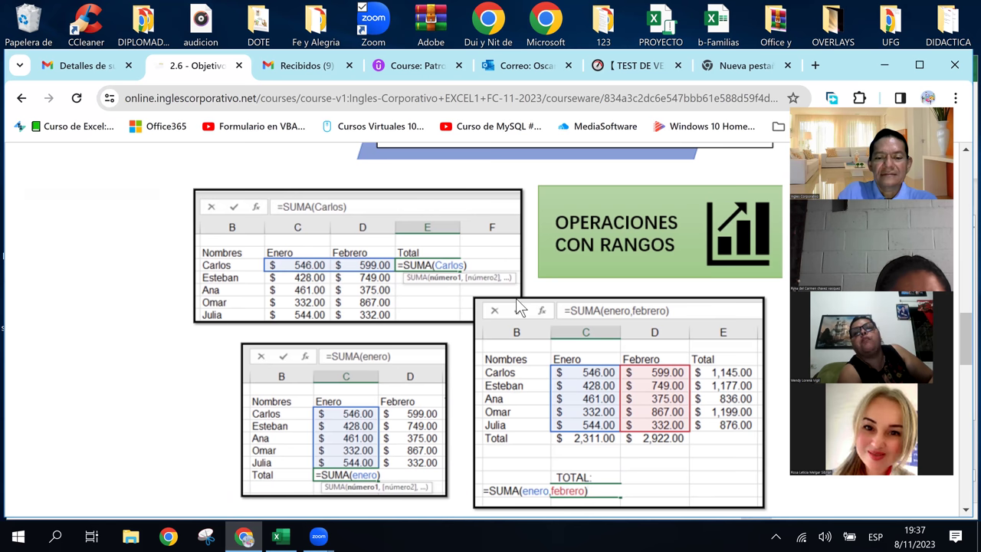
scroll(516, 302, "down", 1)
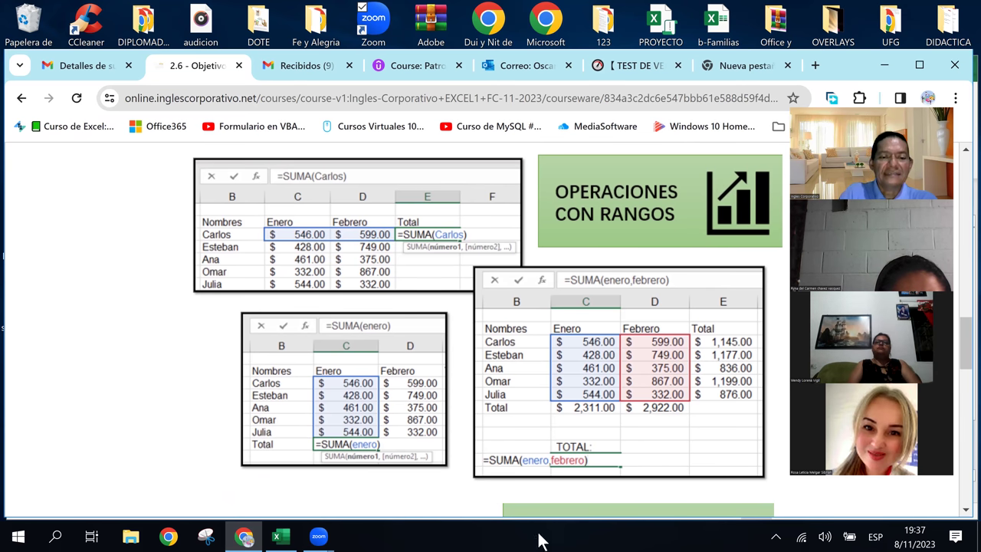
Back in Excel, delete the old Total formulas in E3:E9
left_click(281, 536)
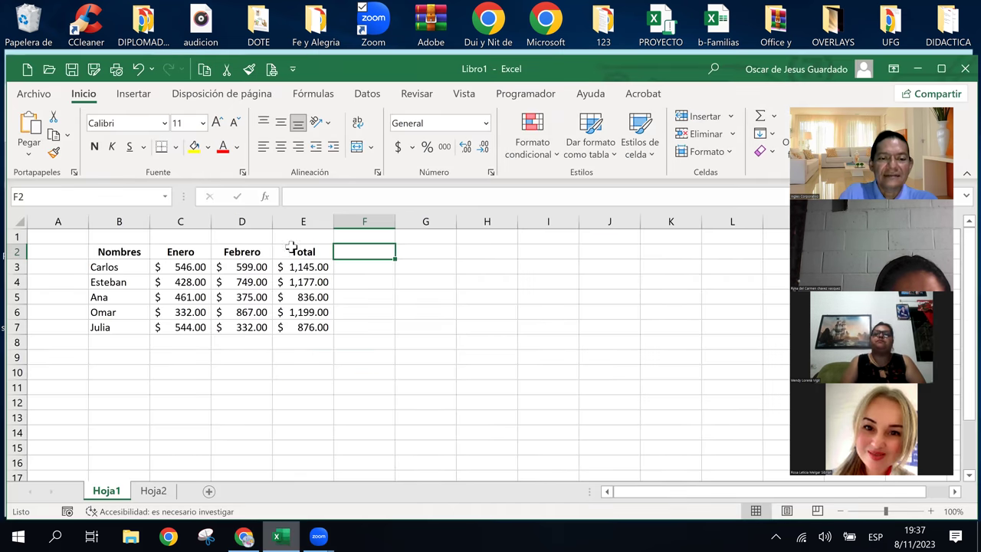
left_click(309, 282)
left_click_drag(307, 266, 308, 367)
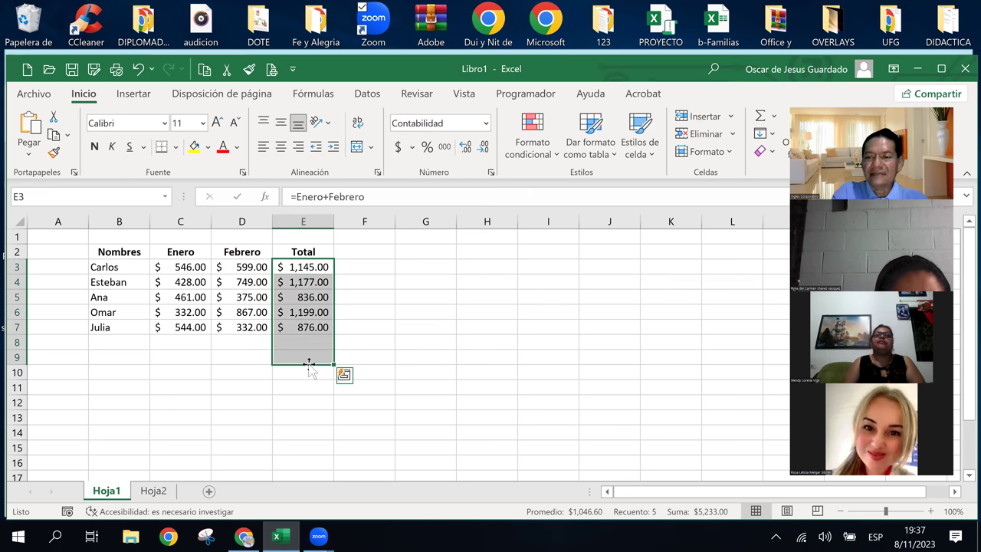
key("Delete")
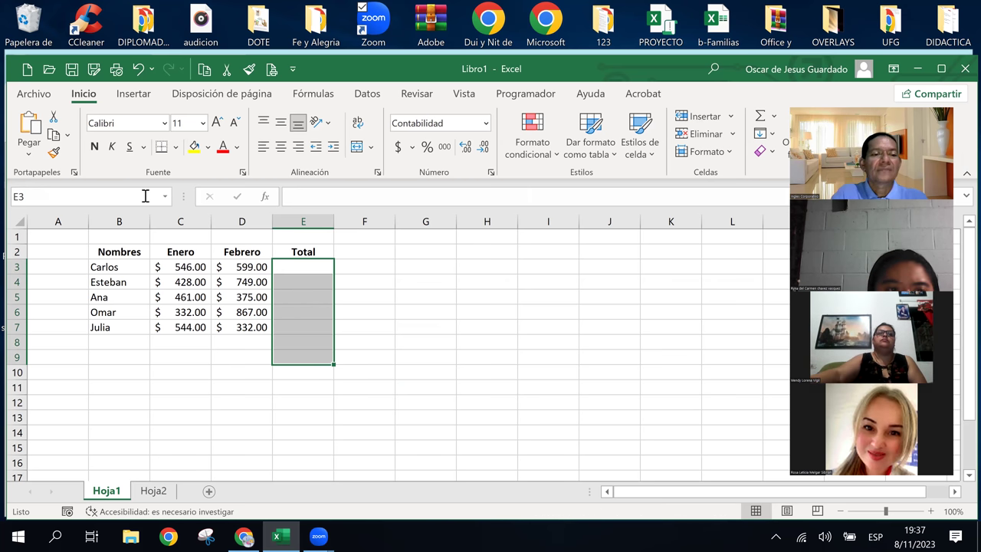
Give row 3's Enero and Febrero cells C3:D3 the suggested range name
left_click_drag(188, 267, 239, 269)
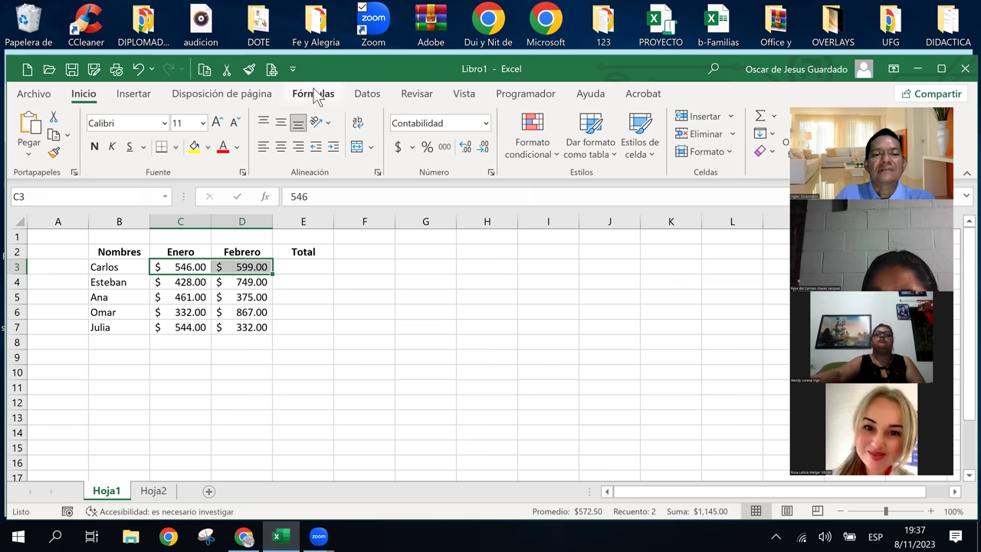
left_click(315, 95)
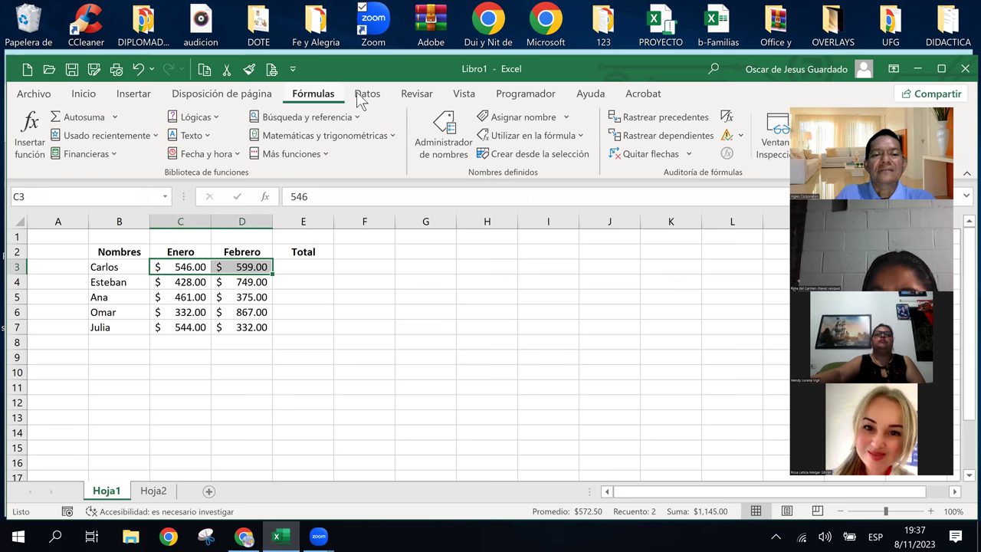
left_click(517, 117)
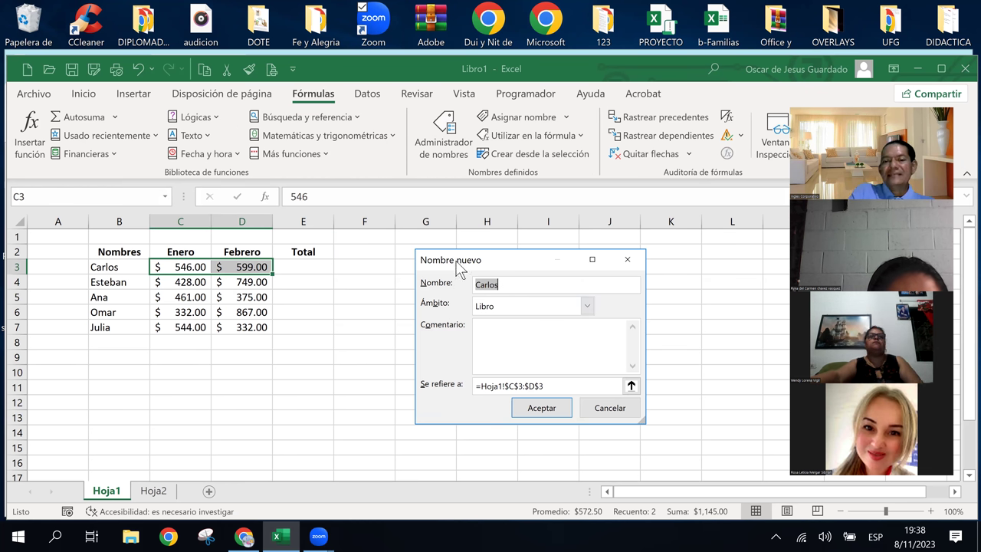
left_click(507, 285)
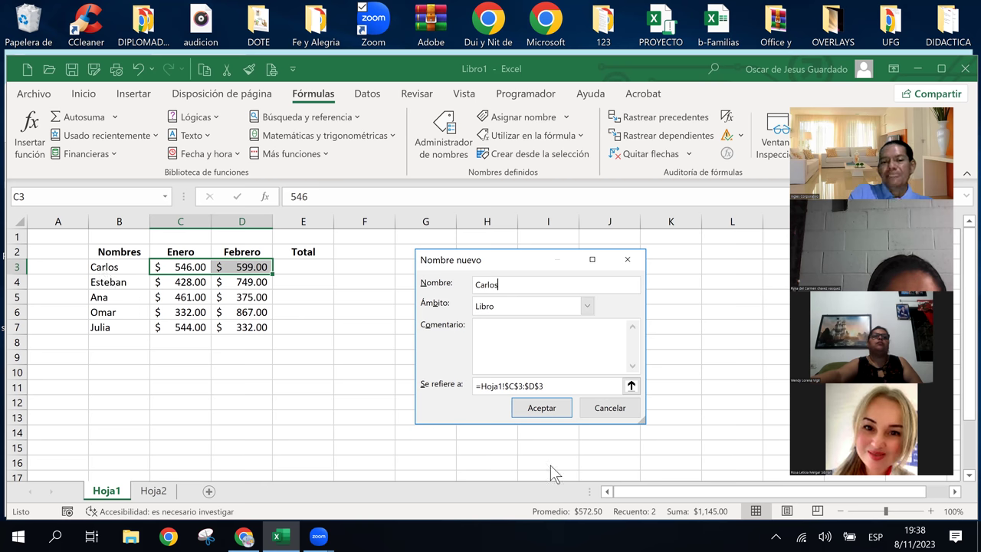
left_click(536, 408)
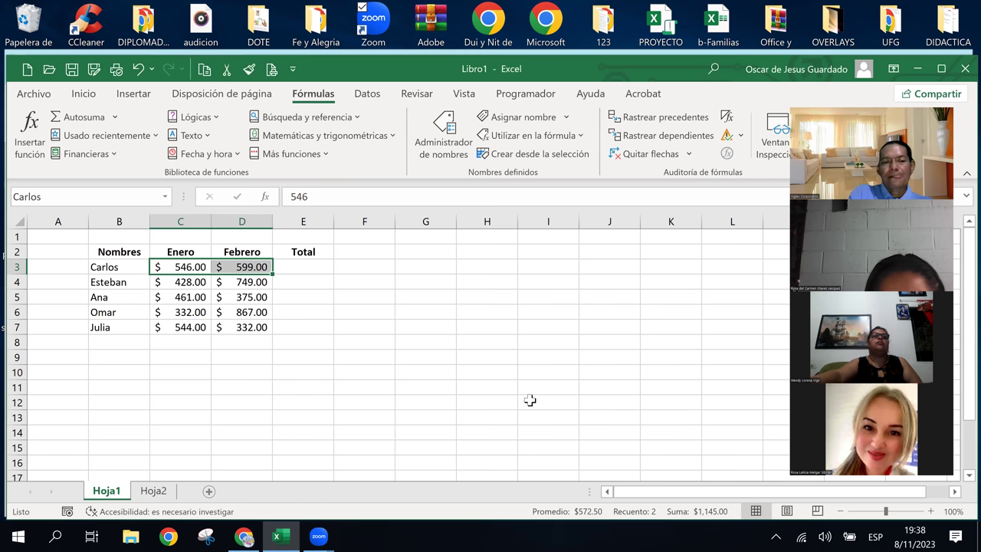
left_click(303, 266)
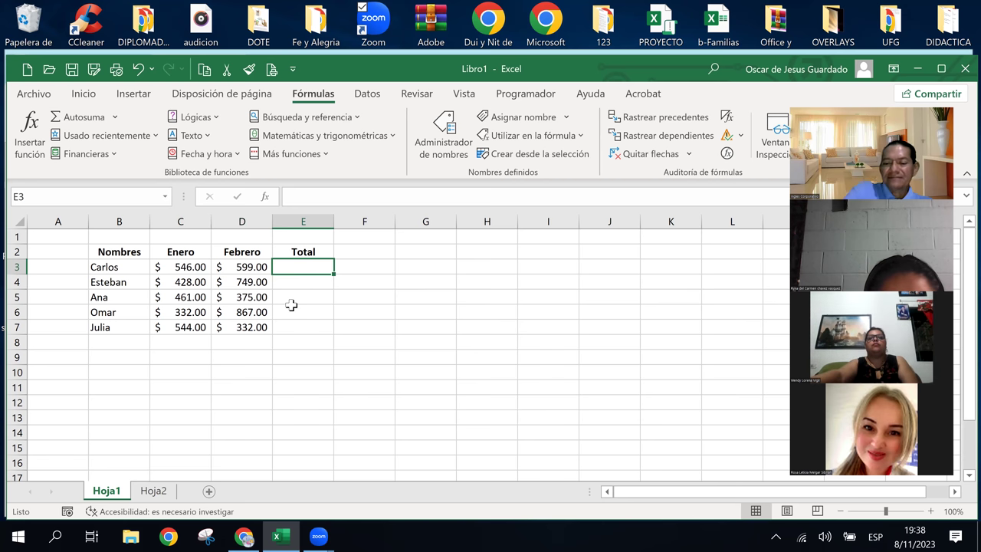
Enter a SUMA of row 3's pasted range name in E3, showing $ 1,145.00
type("=")
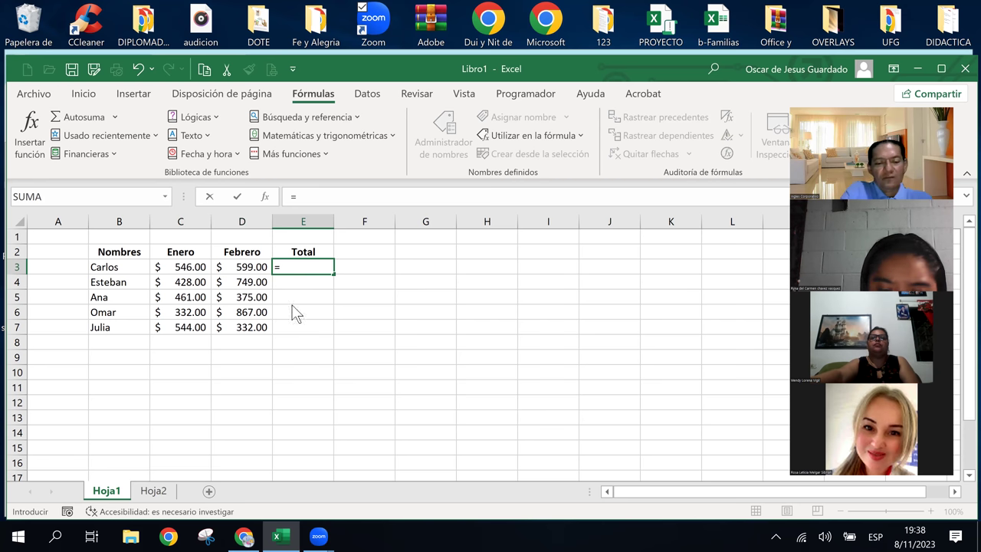
type("suma")
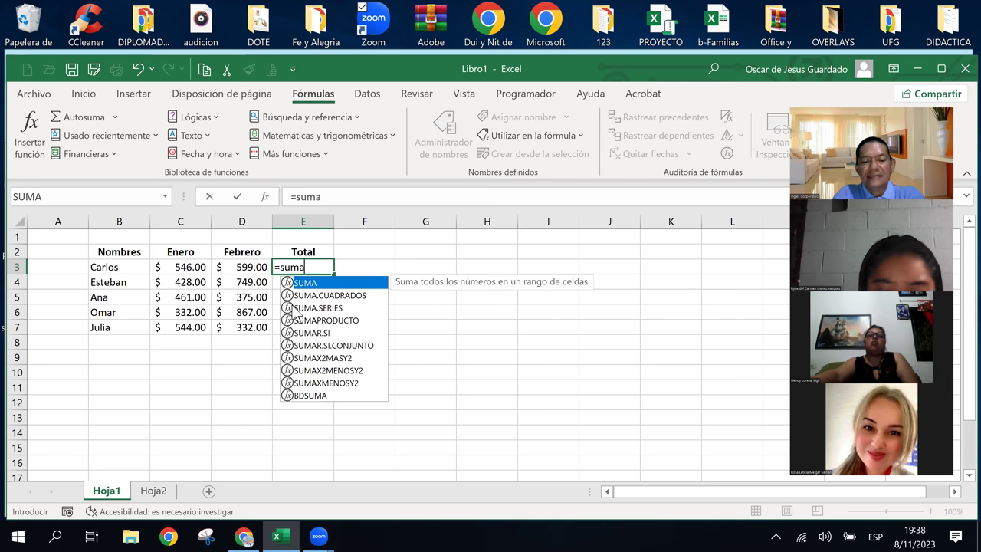
type("(")
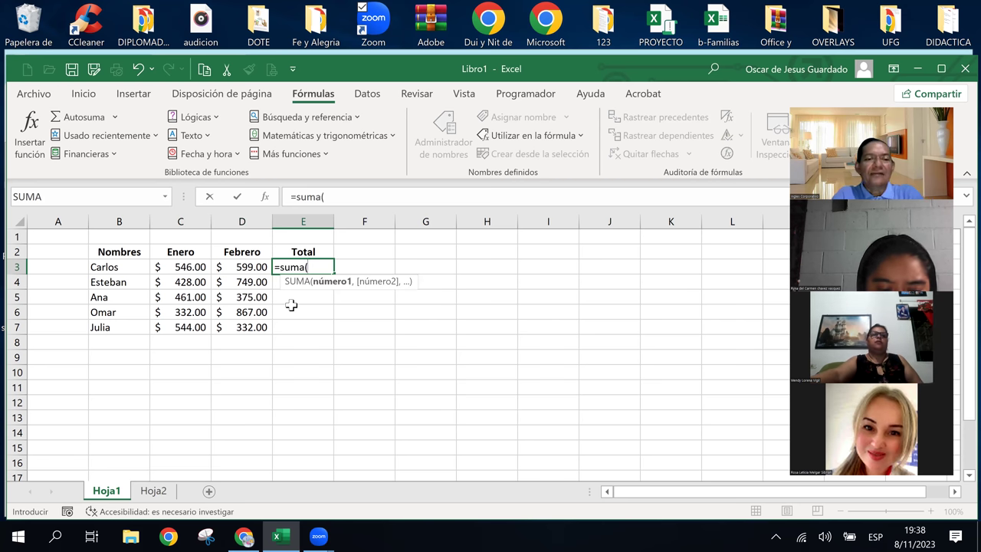
key("F3")
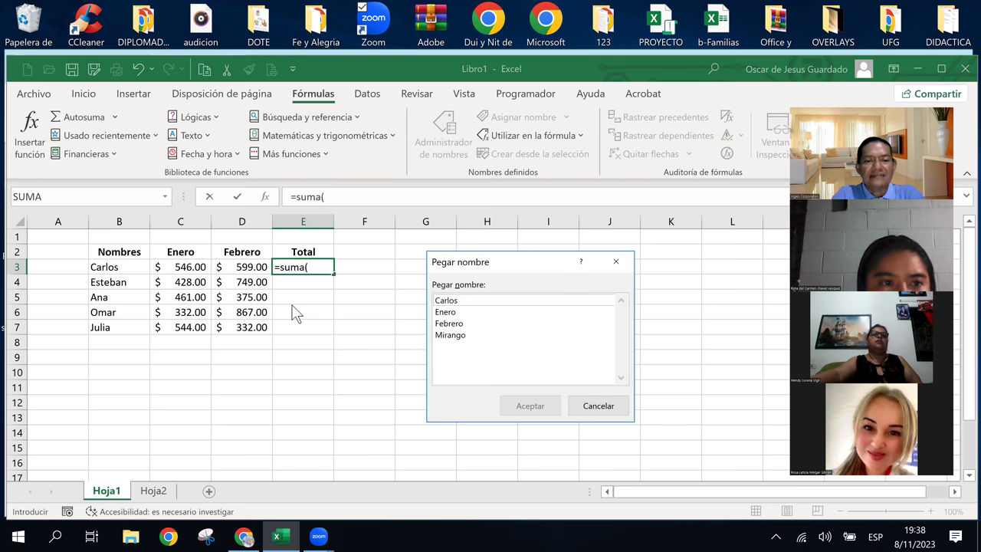
left_click(466, 300)
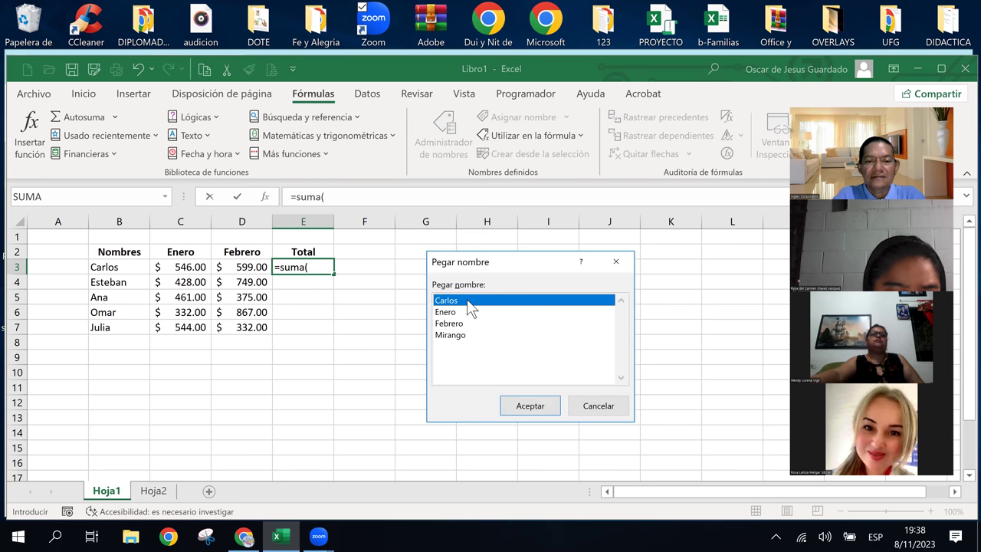
left_click(530, 407)
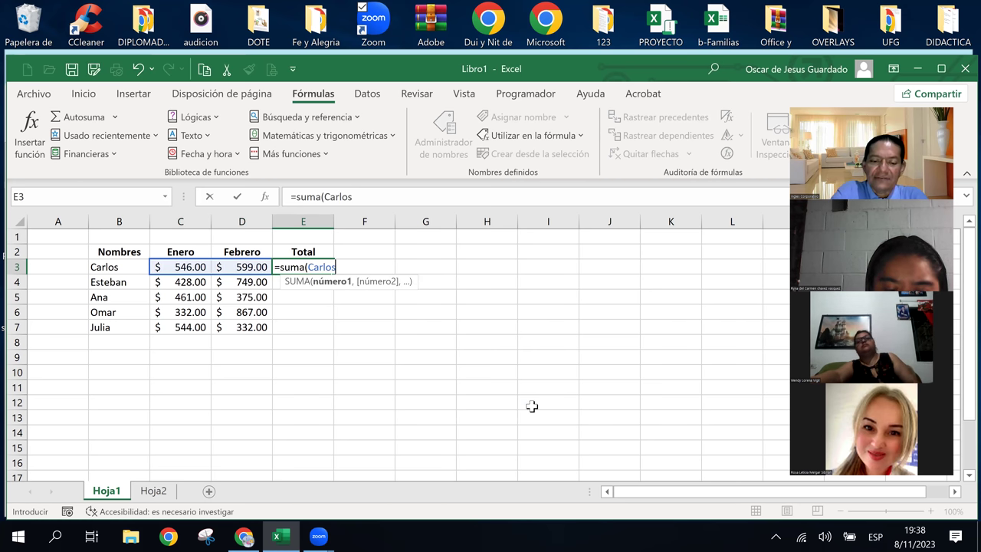
type(")")
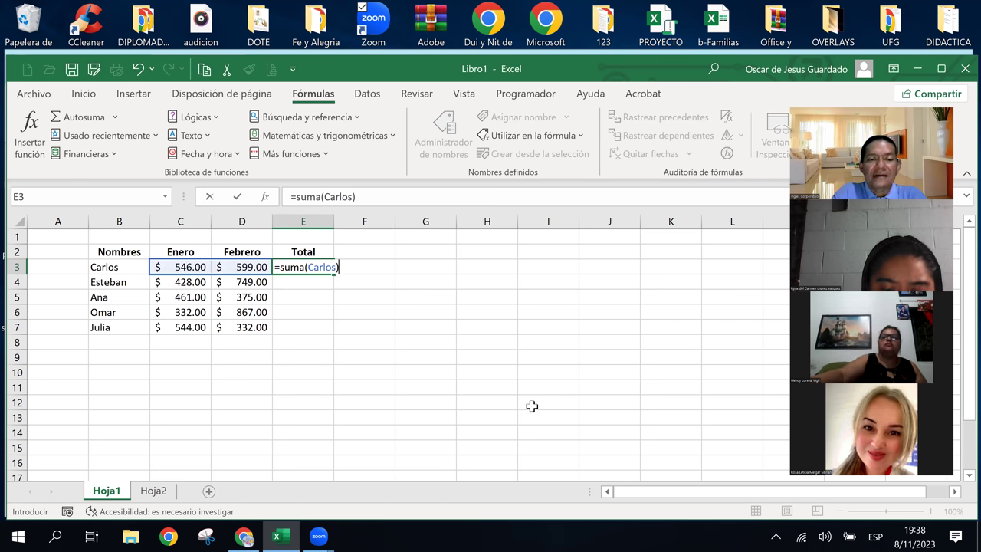
key("Return")
key("Up")
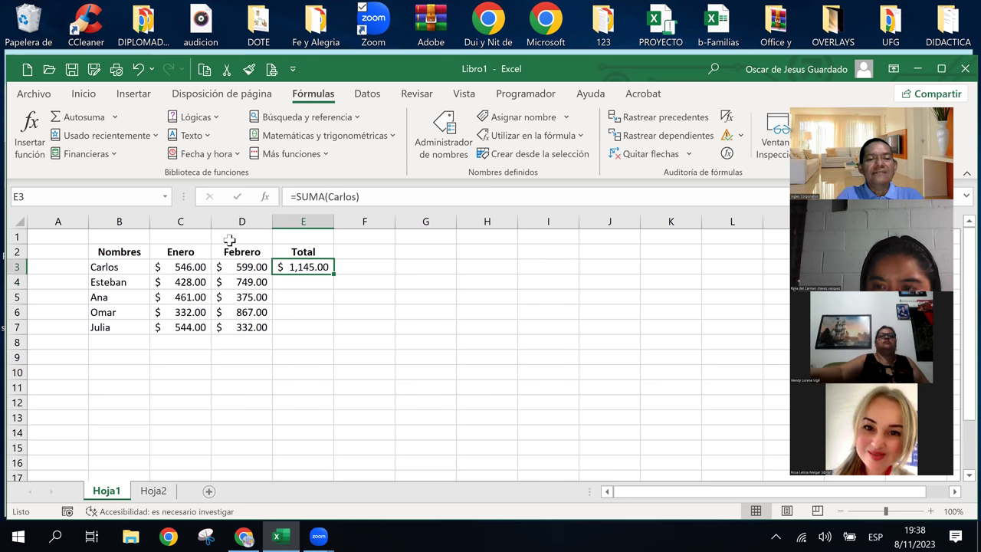
Copy E3's formula down to E7, note every total shows $ 1,145.00, then clear E3:E8
double_click(335, 274)
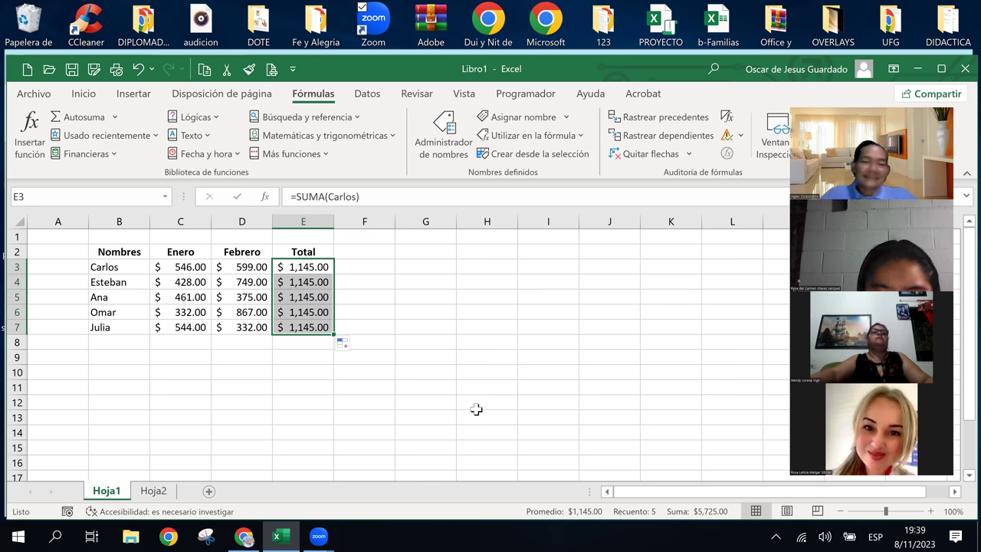
left_click(299, 295)
left_click(300, 283)
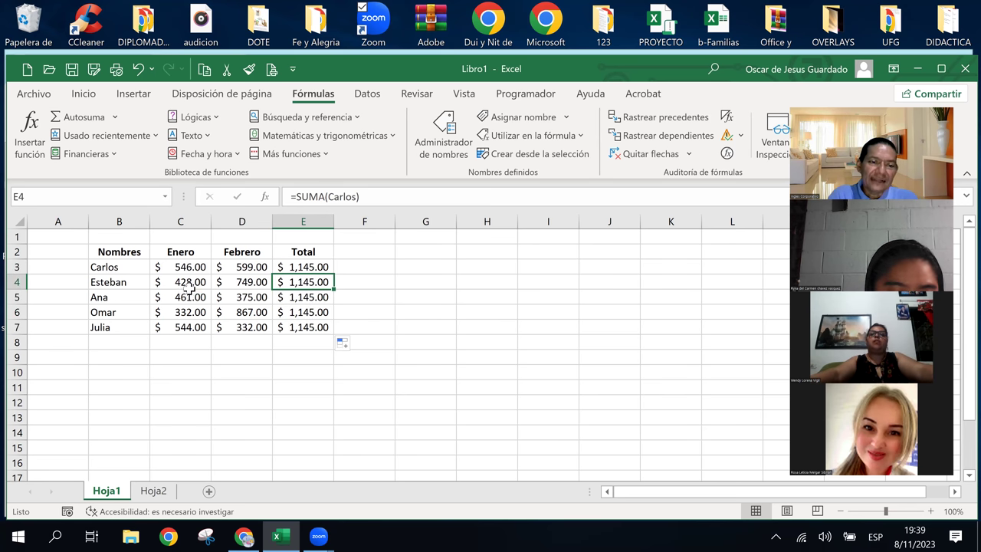
left_click_drag(188, 287, 251, 282)
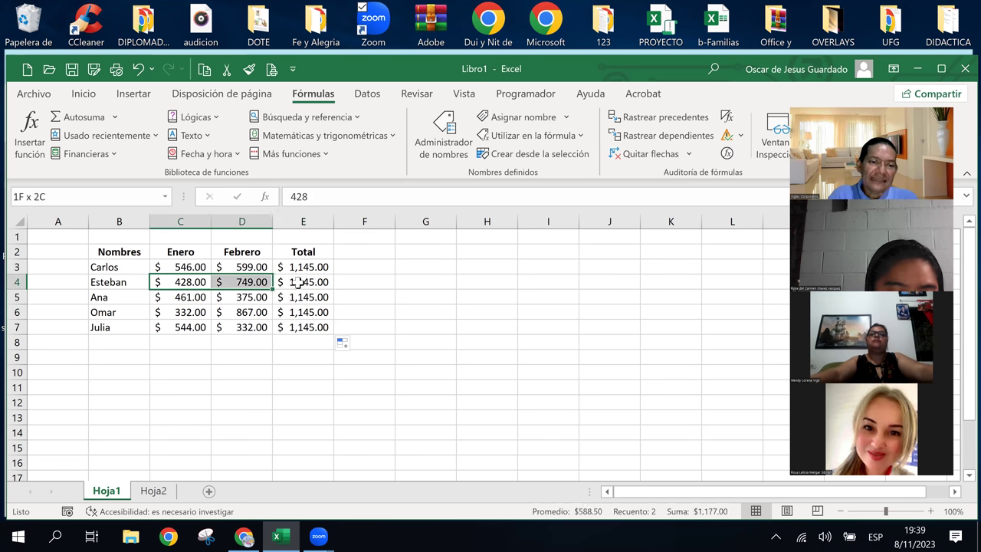
mouse_move(169, 298)
left_mouse_down()
mouse_move(230, 298)
mouse_move(230, 313)
mouse_move(253, 327)
left_mouse_up()
left_click(172, 313)
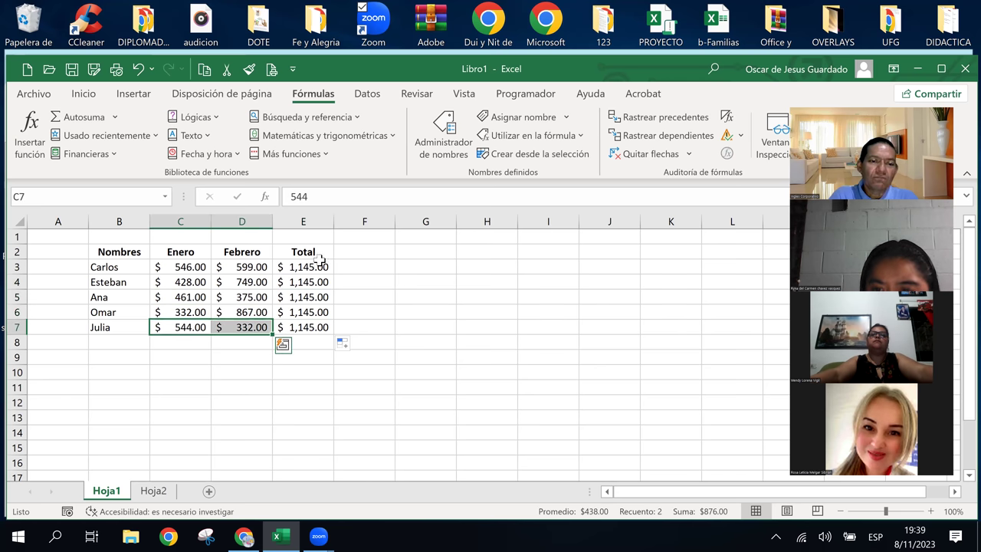
left_click_drag(319, 265, 322, 337)
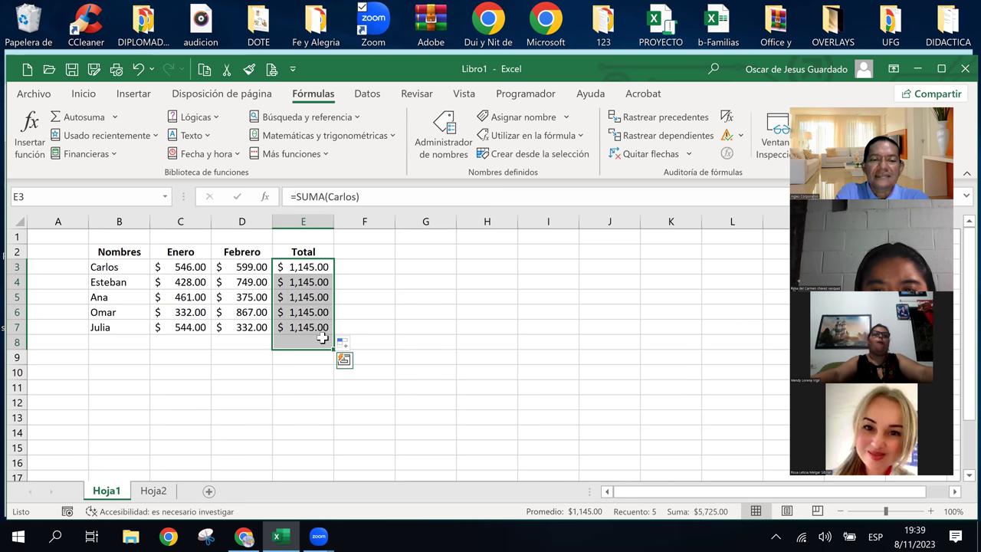
key("Delete")
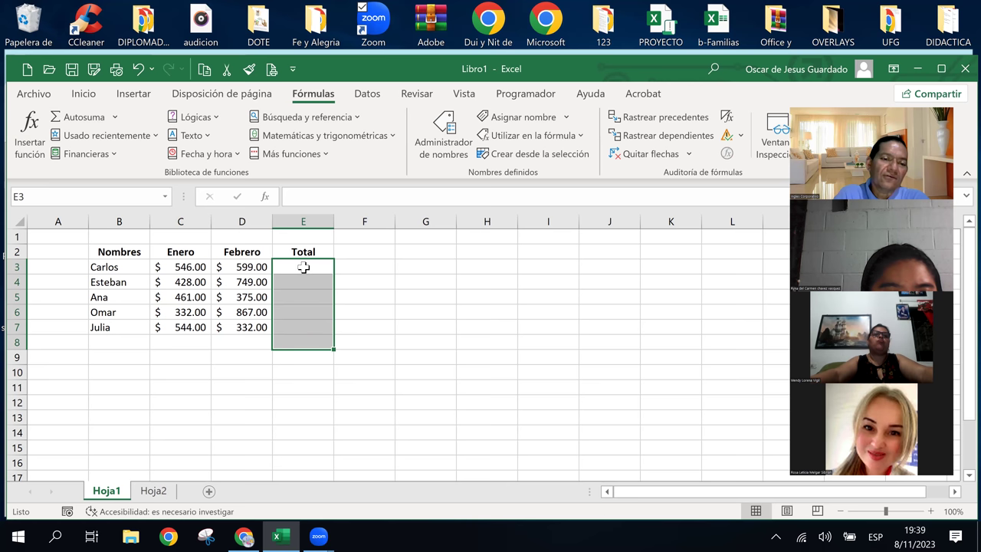
Enter =Enero+Febrero in E3 with the named ranges and fill it down to E7, giving totals from $ 1,145.00 to $ 876.00
left_click(303, 267)
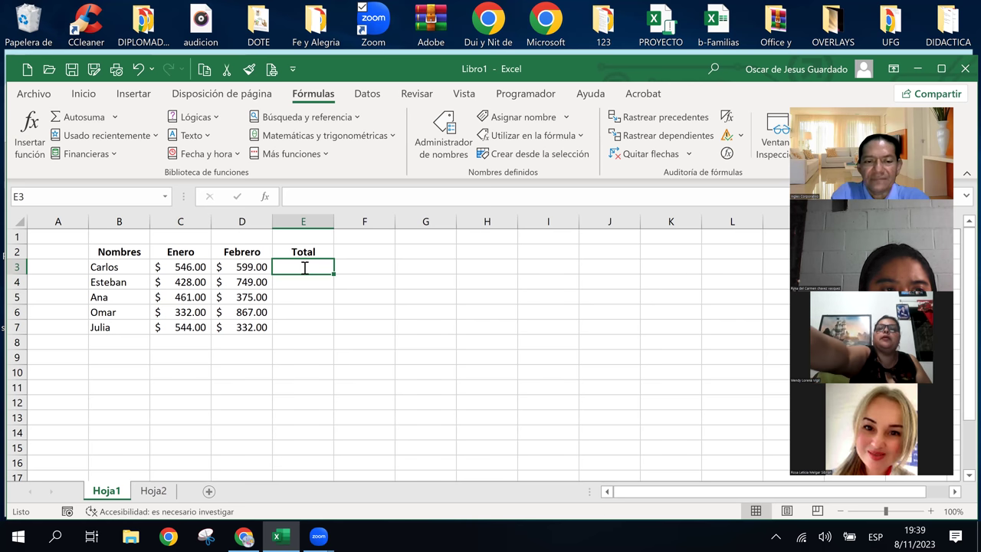
type("=")
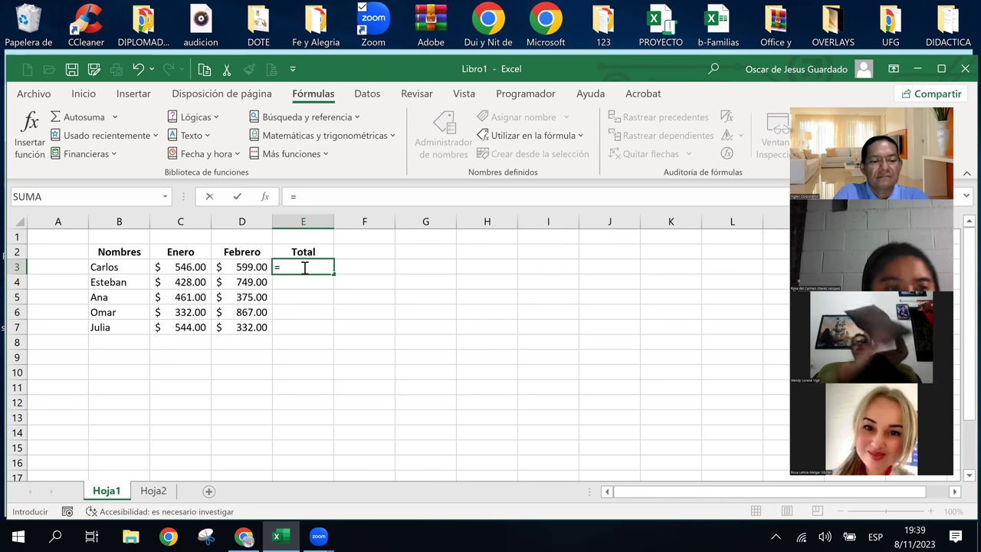
key("F3")
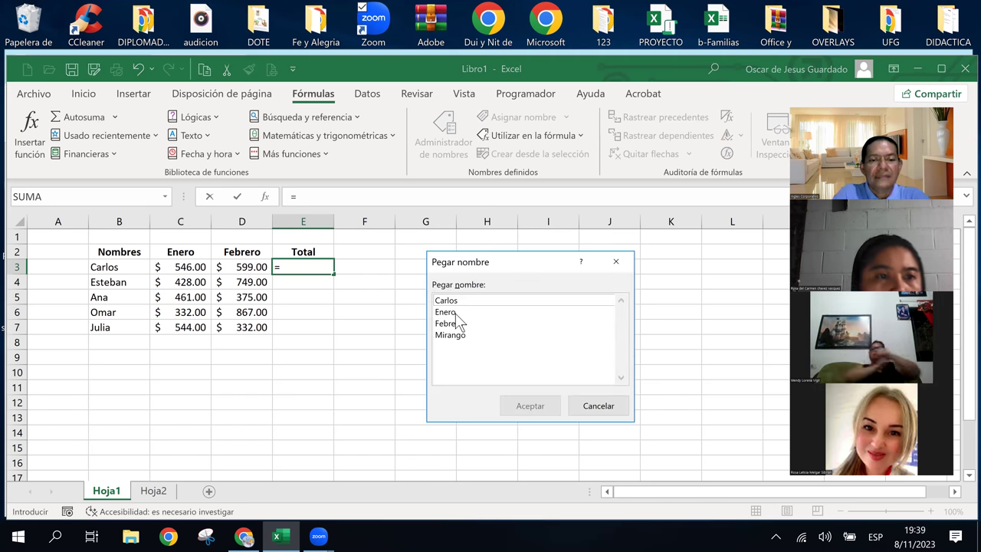
left_click(448, 313)
left_click(531, 406)
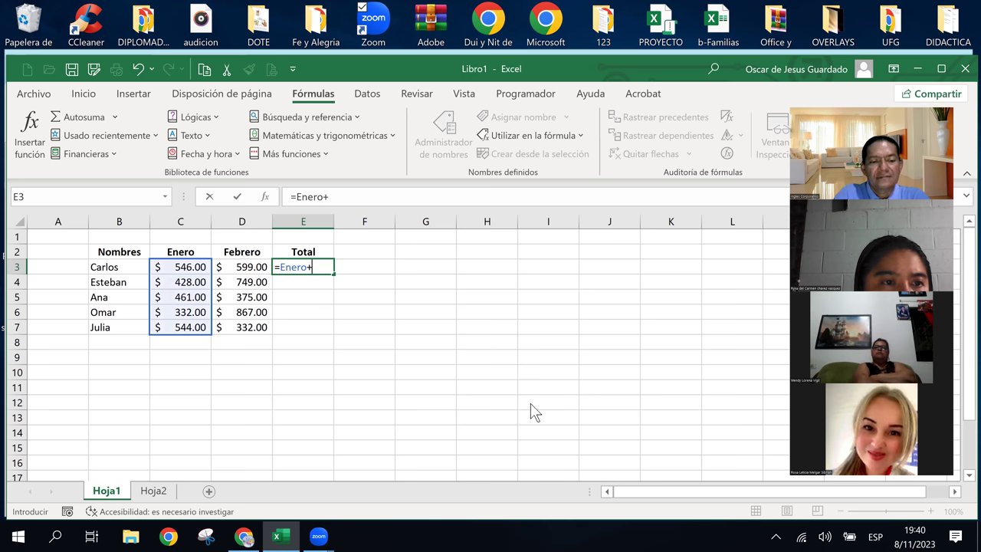
key("F3")
left_click(469, 324)
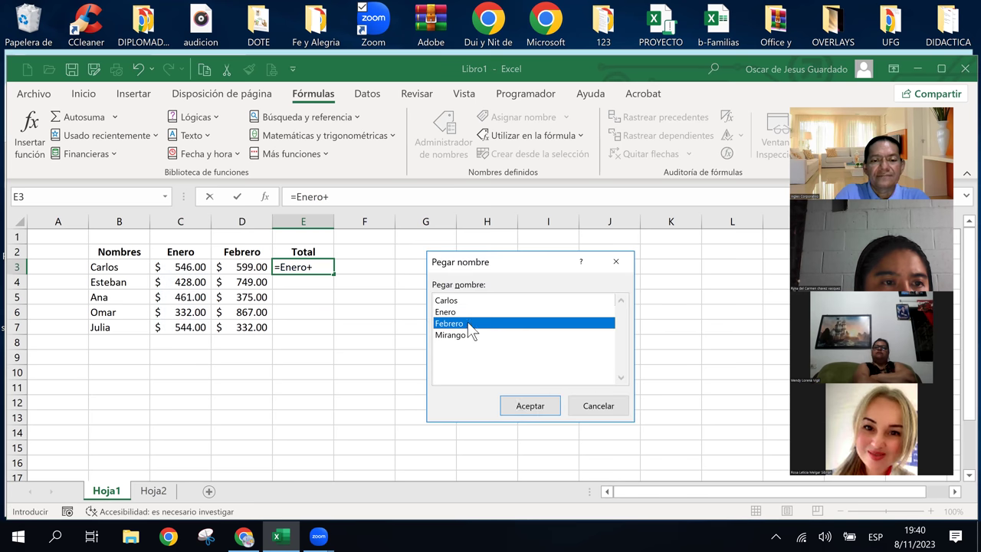
left_click(522, 406)
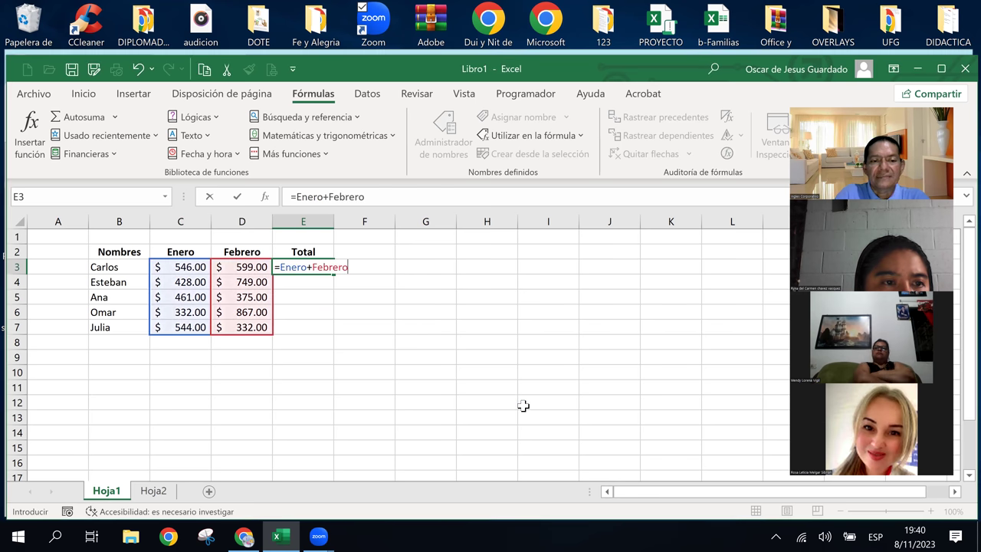
key("Return")
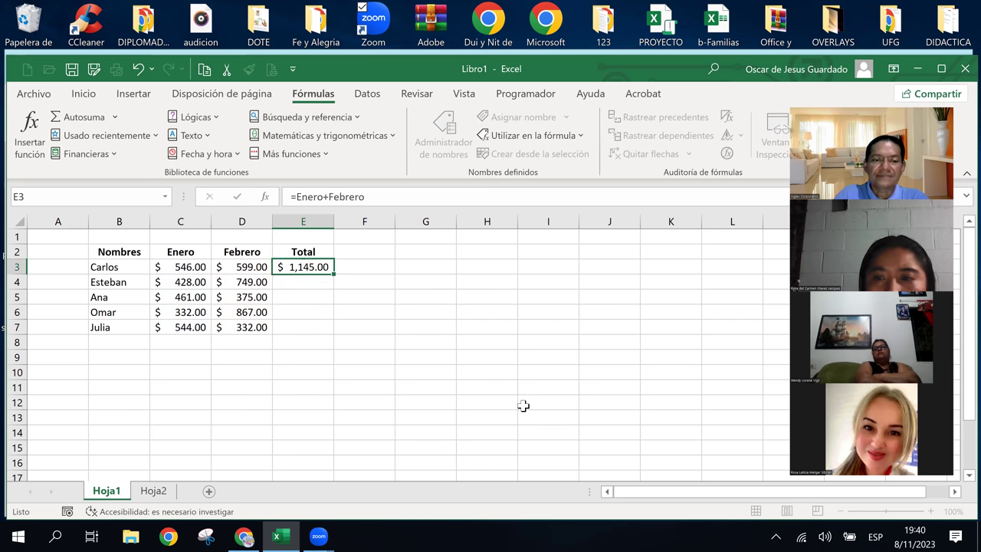
key("Up")
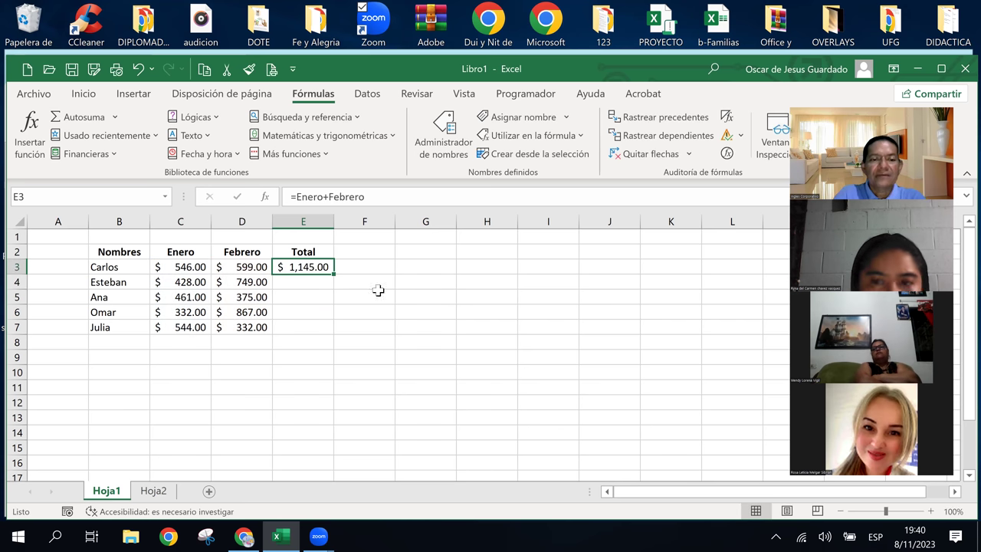
left_click_drag(332, 275, 334, 330)
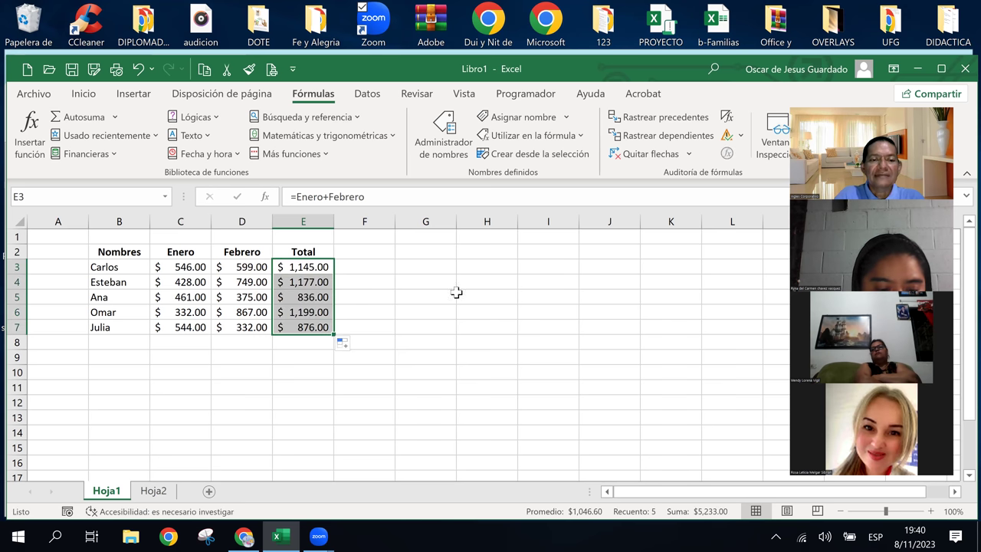
left_click(431, 327)
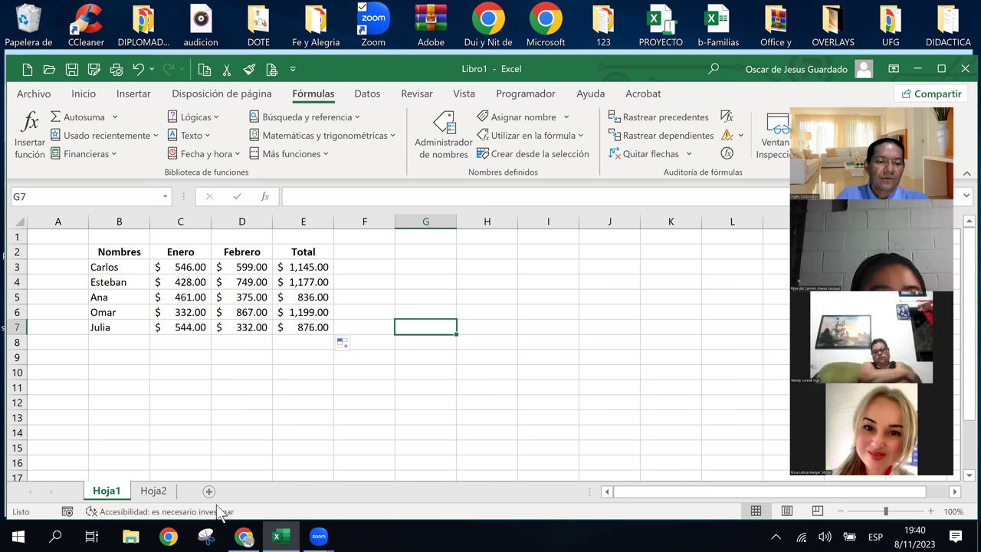
left_click(243, 535)
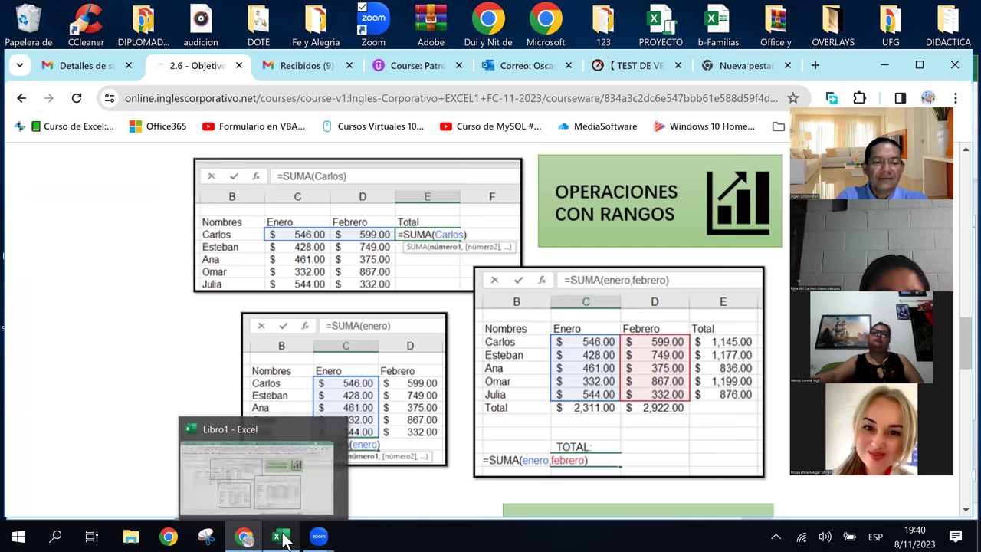
left_click(280, 536)
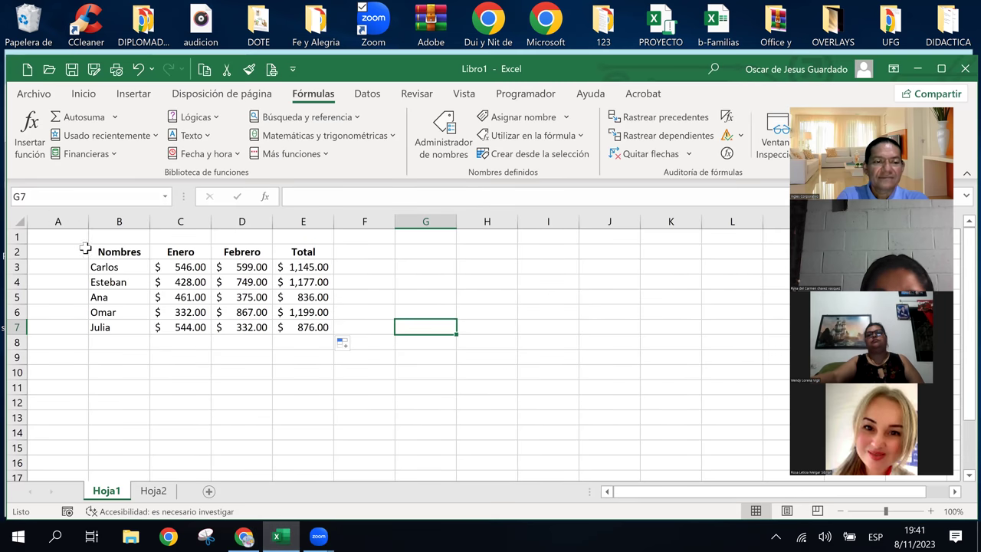
Type the label TOTAL in cell B8
left_click(128, 343)
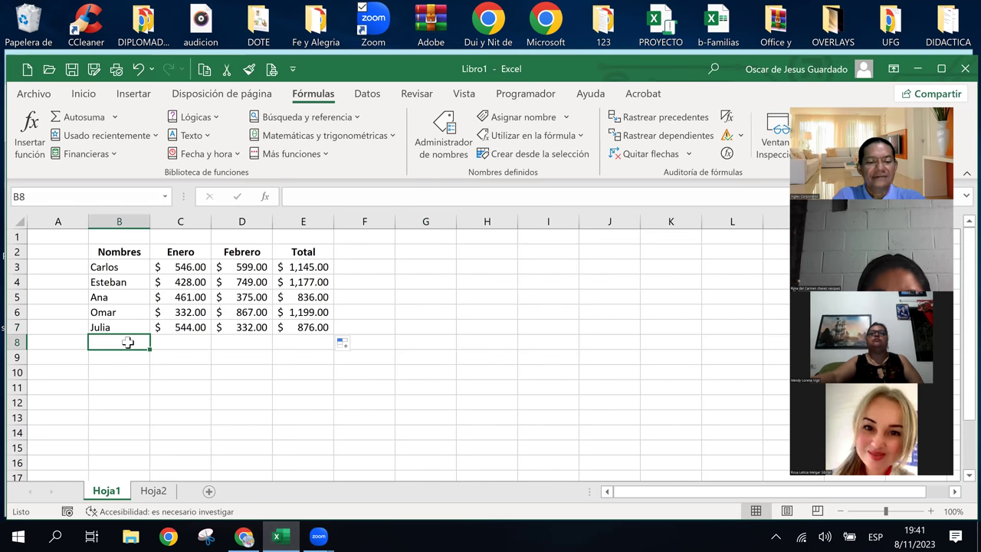
type("TOTA")
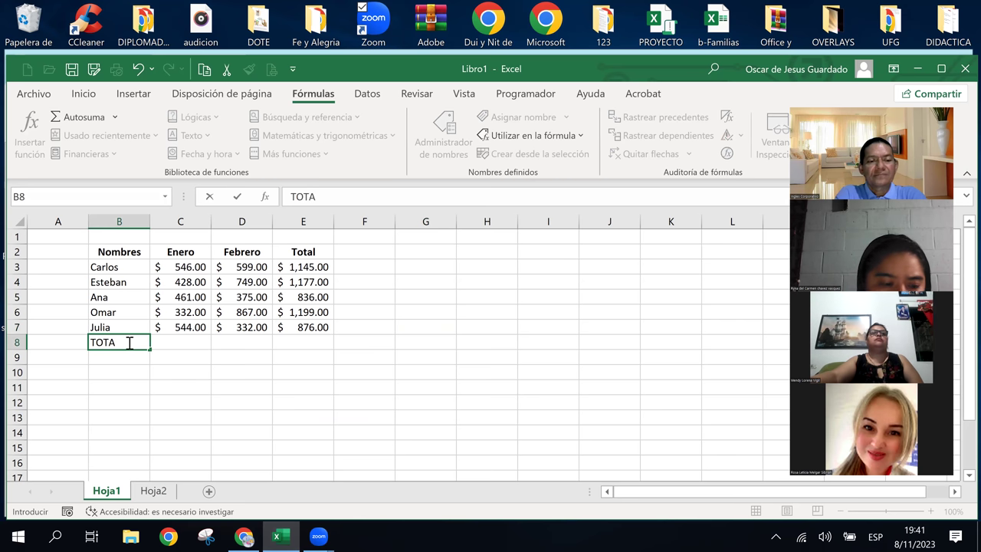
type("L")
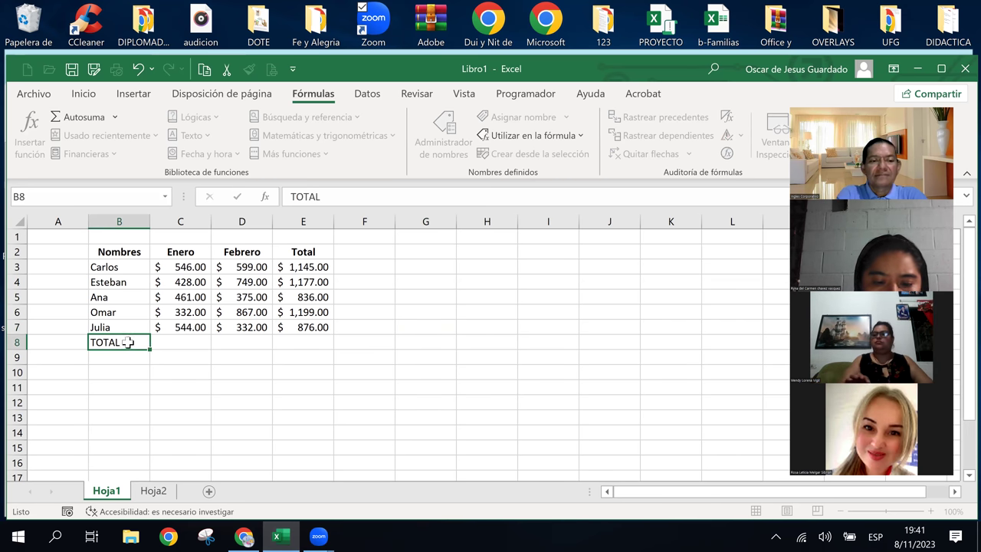
key("Return")
Enter =SUMA(Enero) in C8 using the defined names list, returning 2311
left_click(127, 342)
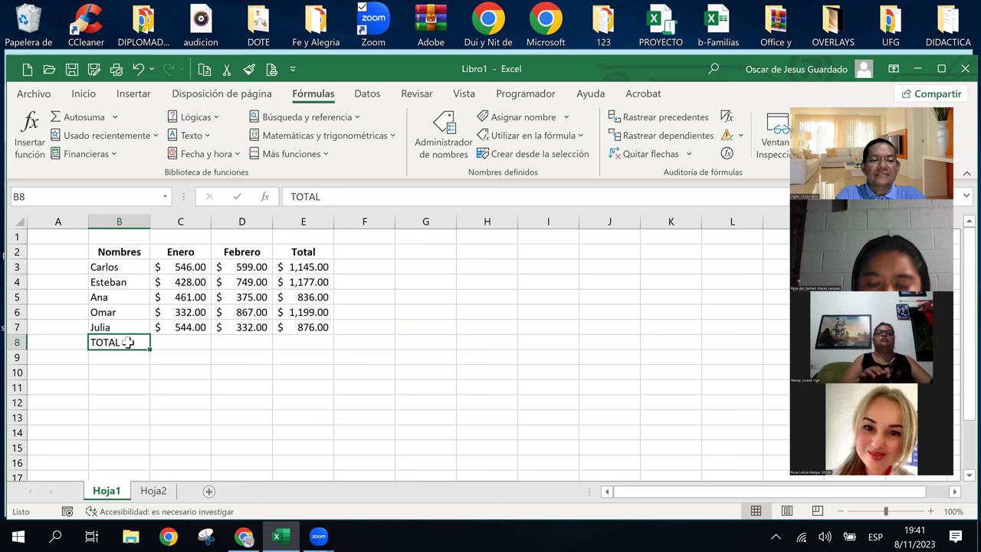
key("Right")
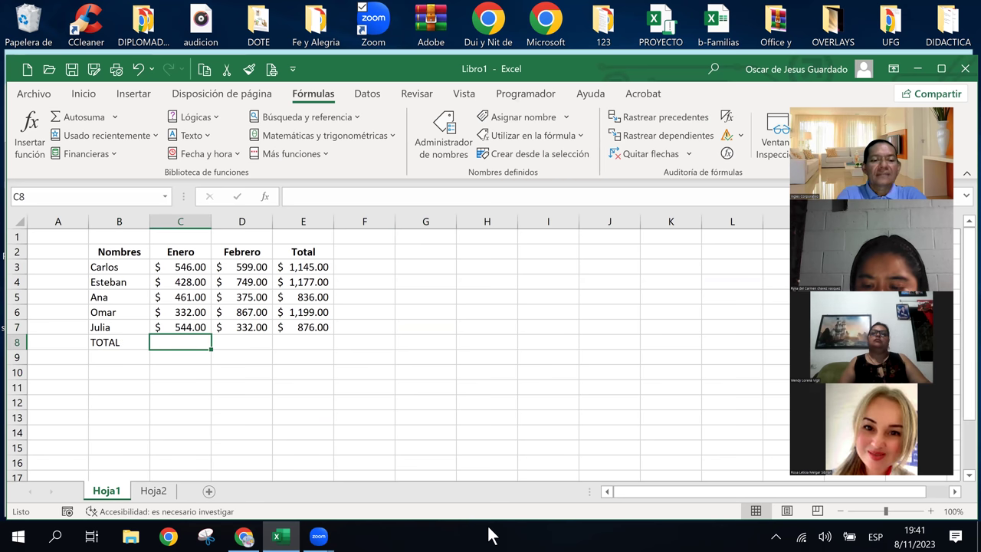
type("=")
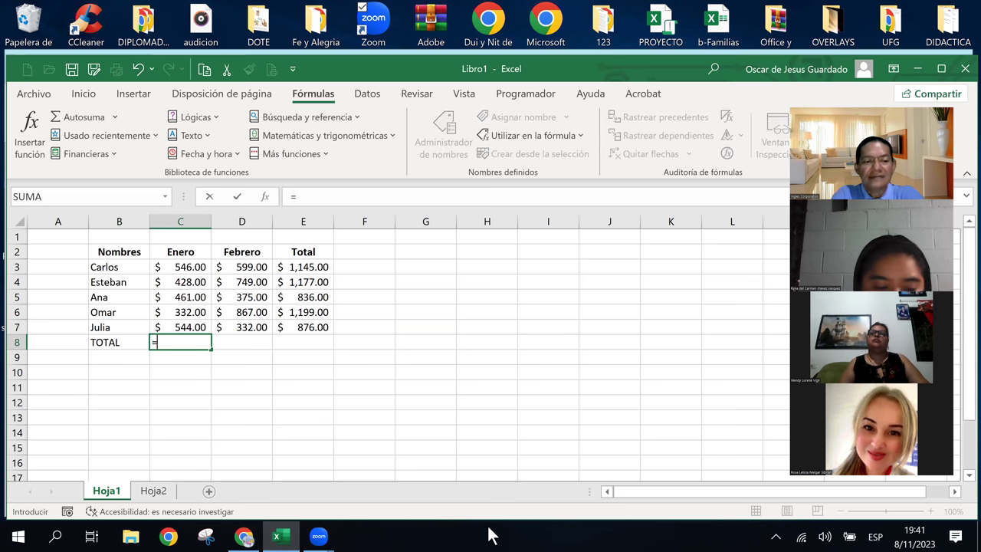
type("SUMA")
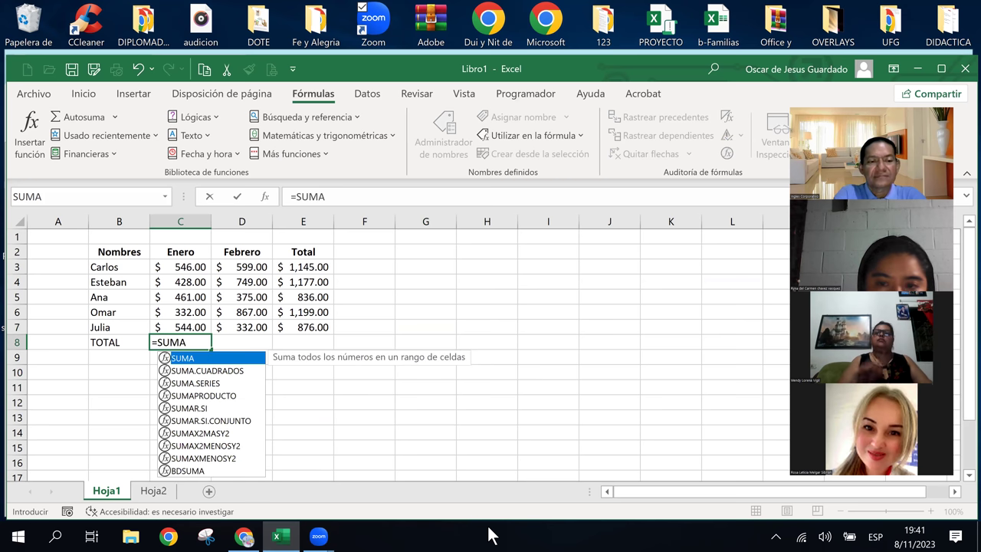
double_click(190, 358)
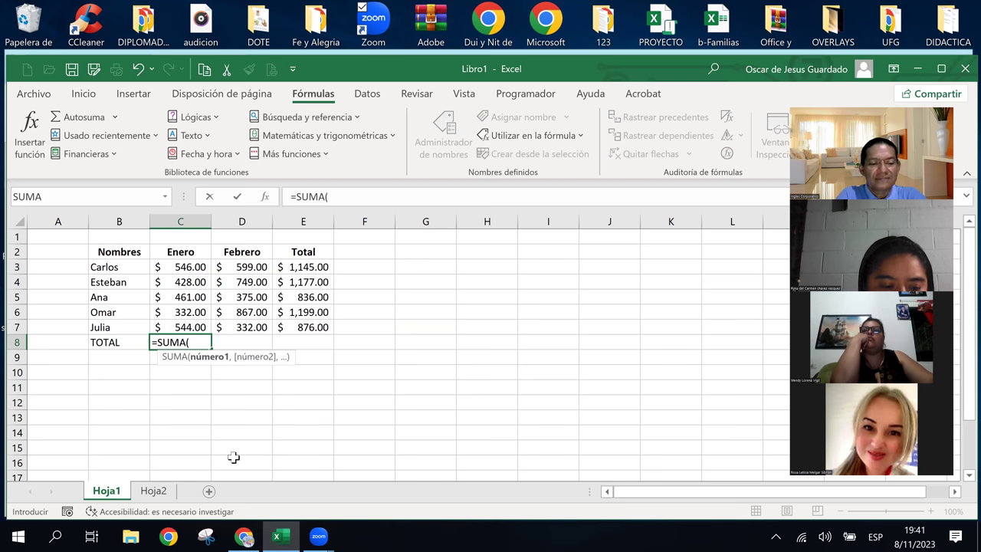
key("F3")
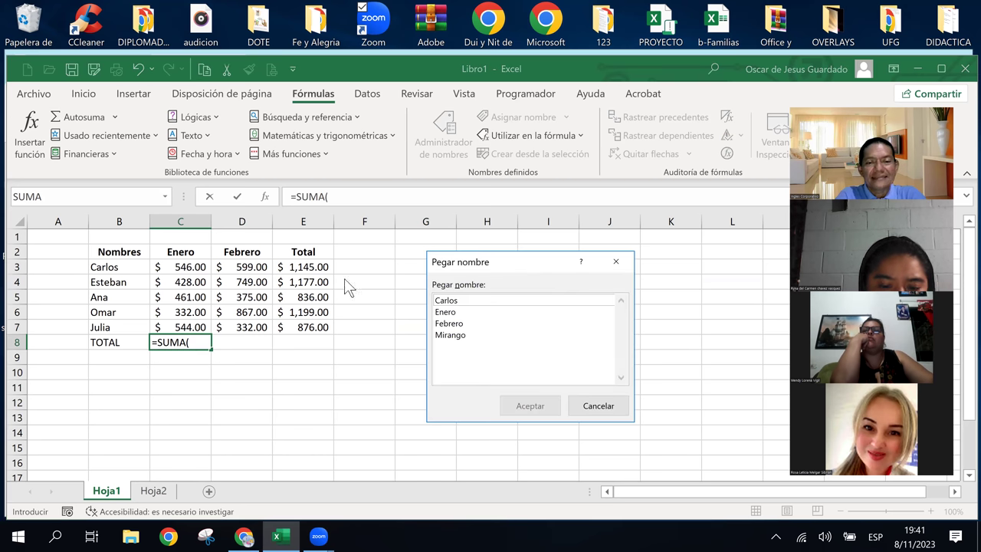
left_click(456, 313)
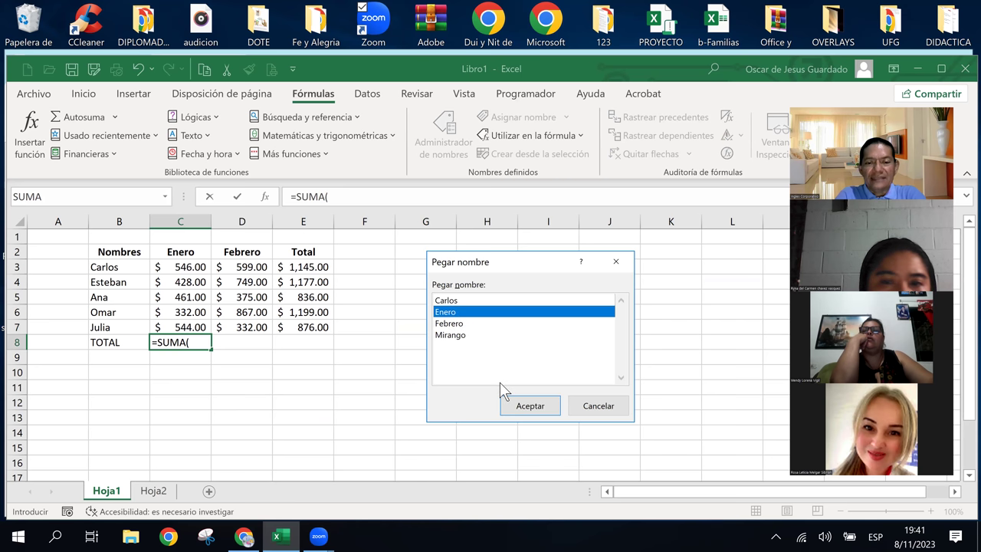
left_click(531, 407)
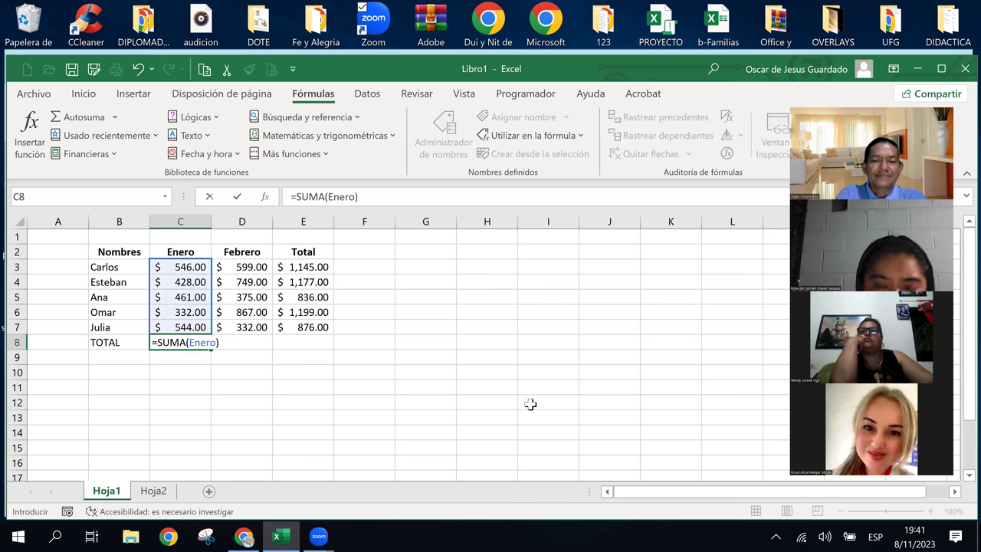
key("Return")
key("Up")
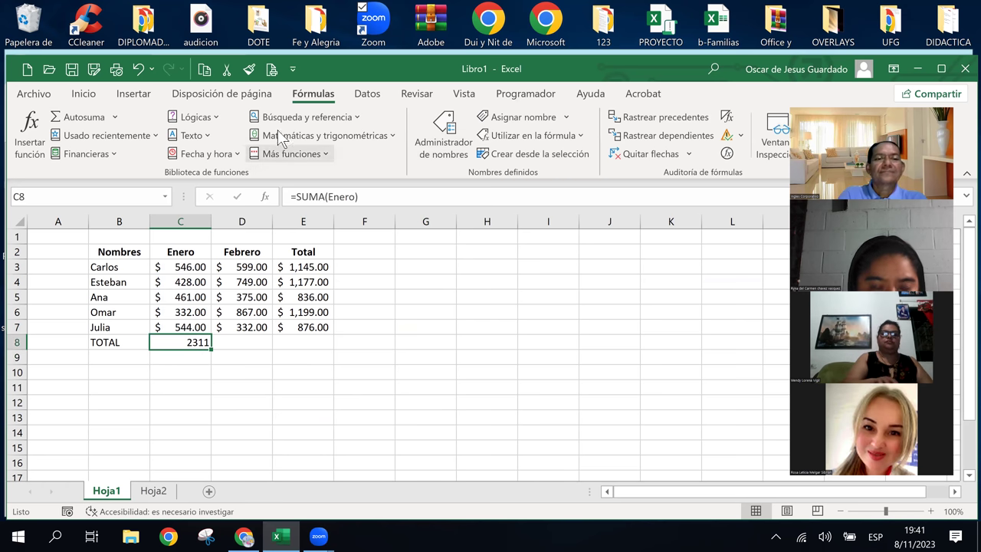
left_click(84, 97)
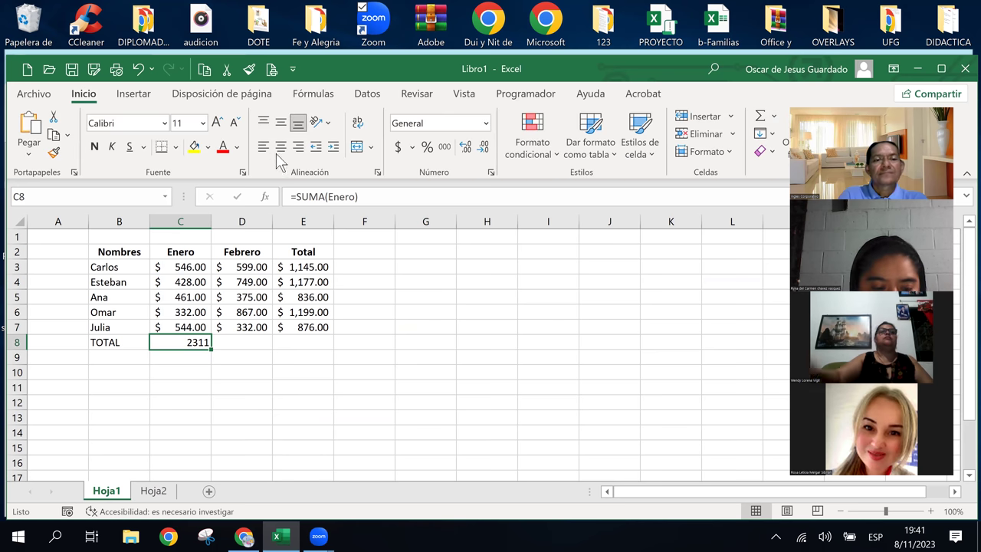
Format C8 as accounting ($ 2,311.00) and AutoSum =SUMA(Febrero) into D8, showing $ 2,922.00
left_click(397, 147)
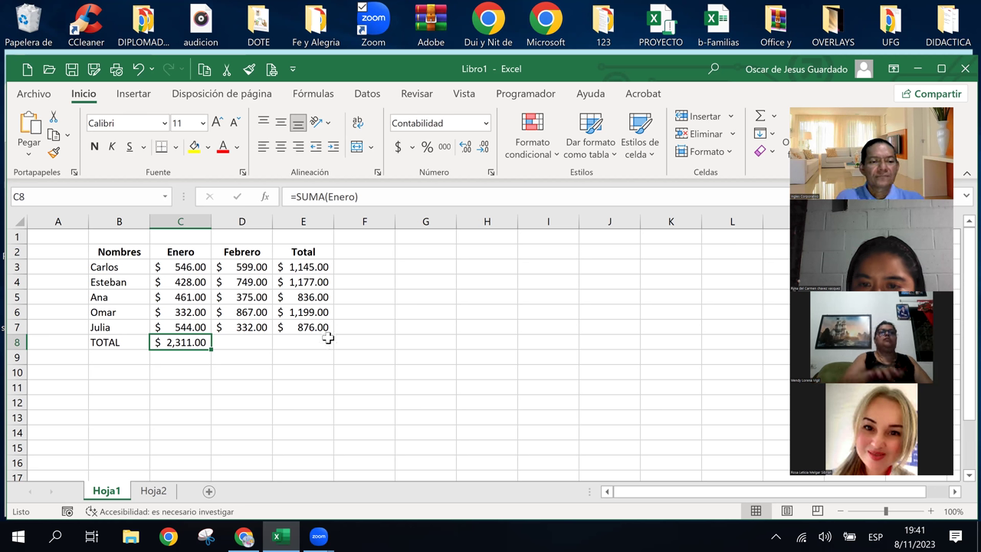
left_click_drag(211, 350, 260, 346)
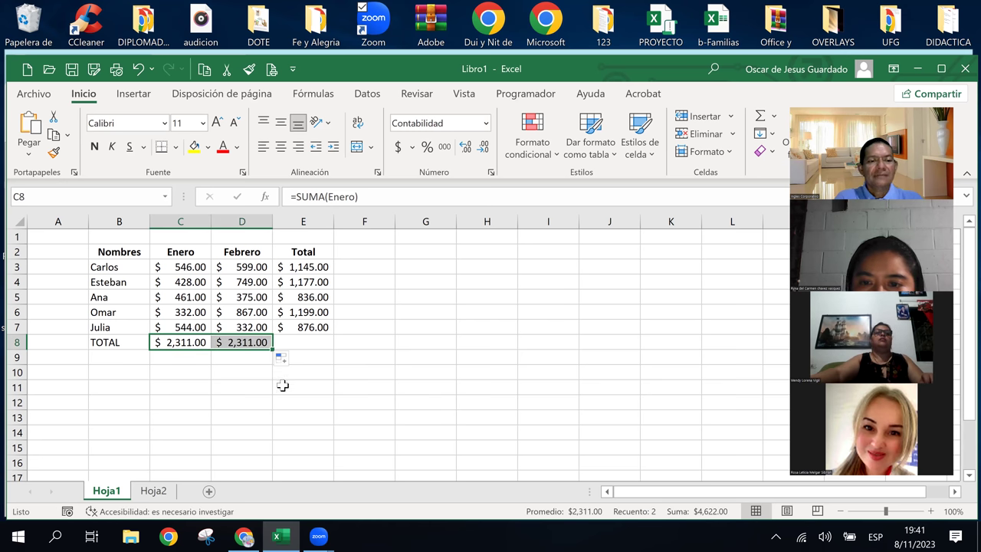
left_click(236, 343)
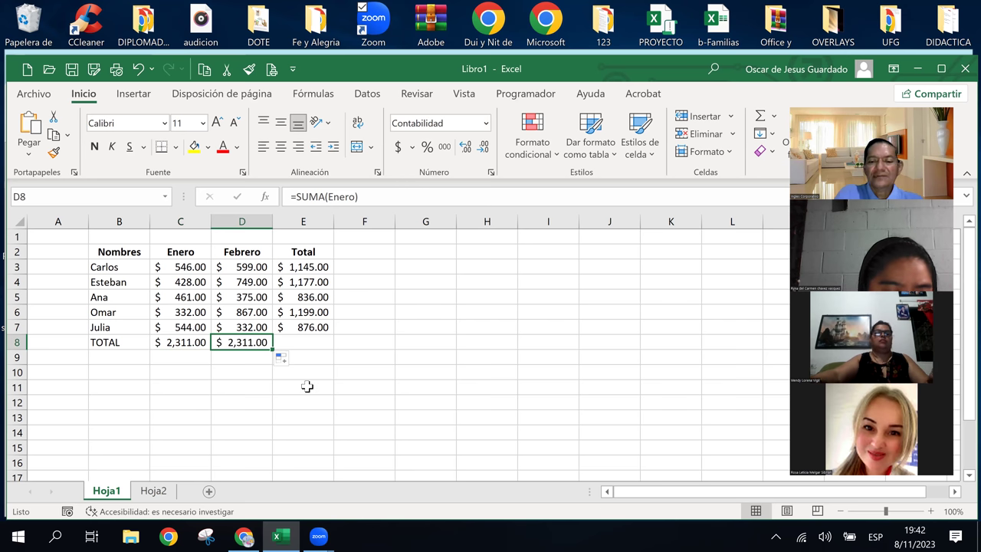
key("Delete")
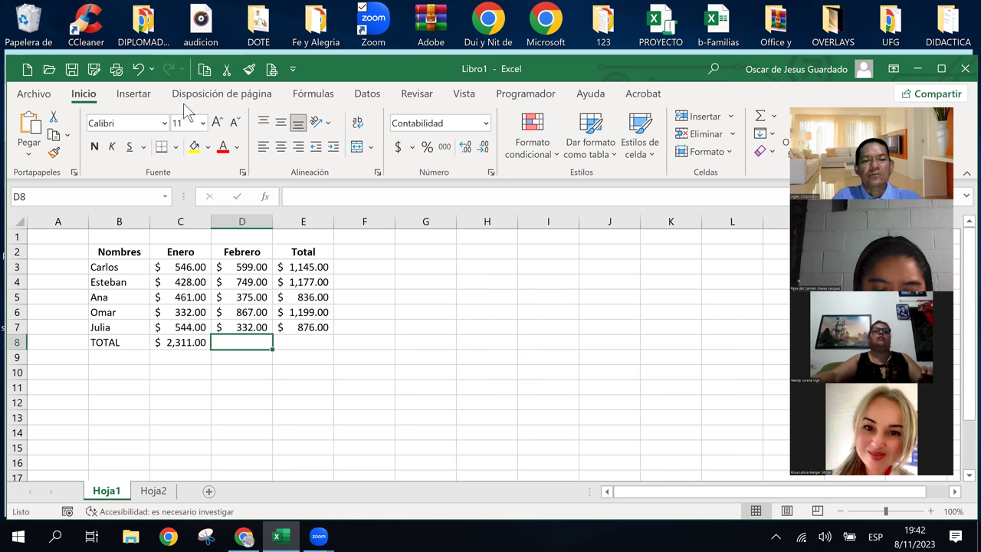
left_click(761, 117)
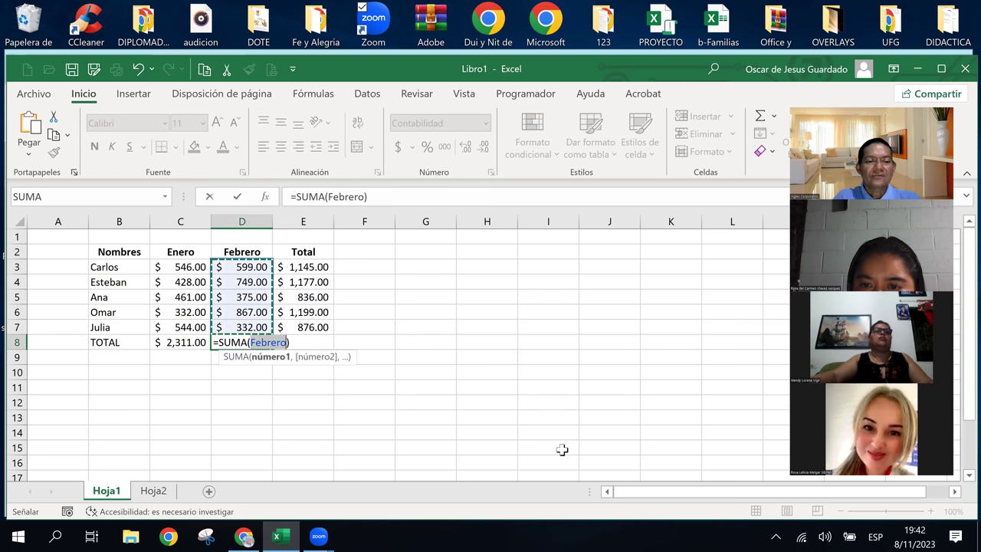
key("Escape")
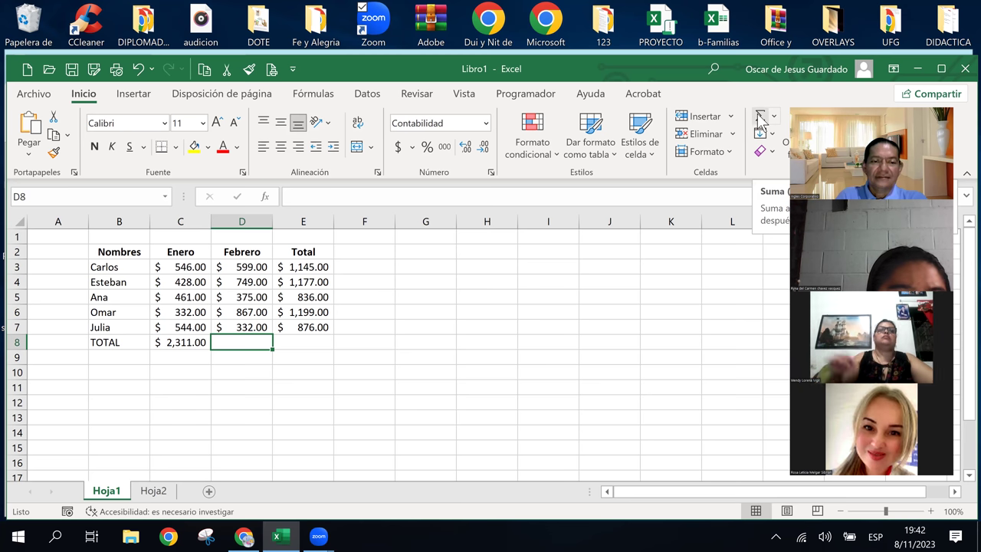
left_click(759, 118)
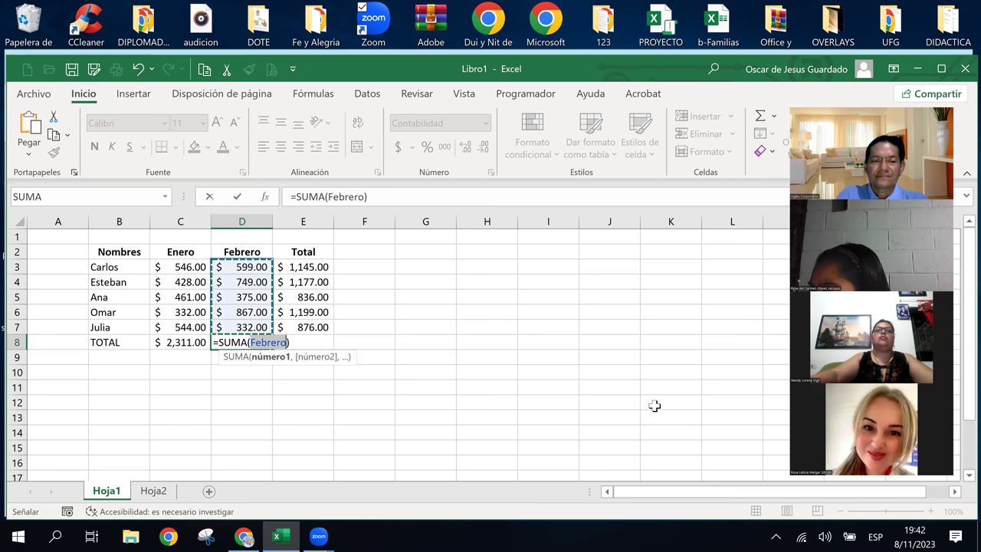
key("Return")
key("Up")
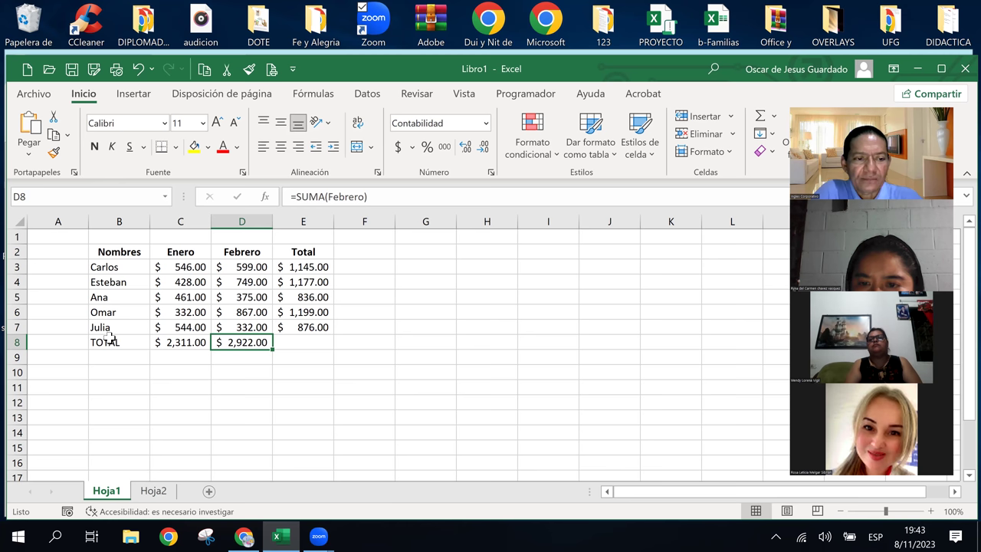
Bold the TOTAL row B8:D8, then bring the 'Operaciones con rangos' course slide forward in Chrome
left_click_drag(109, 341, 253, 342)
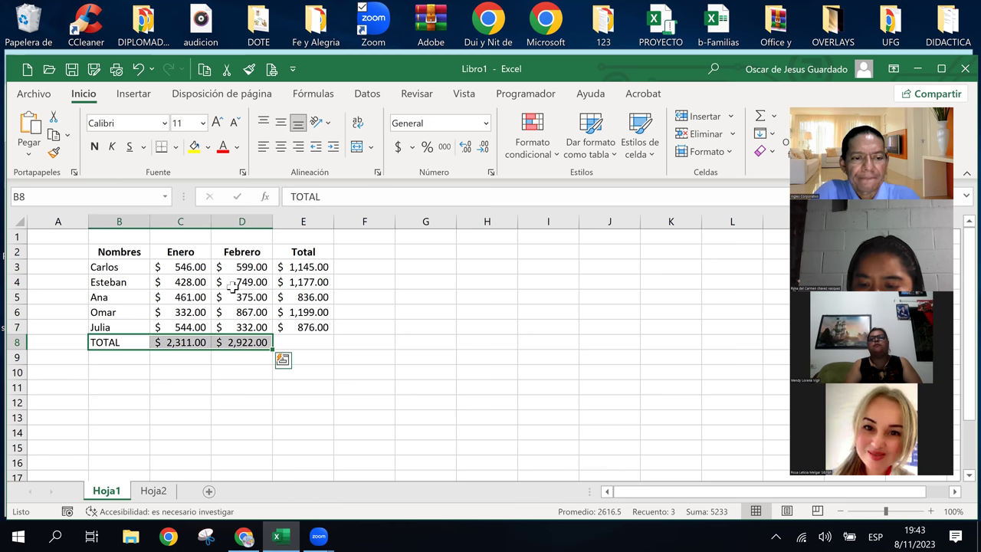
left_click(95, 147)
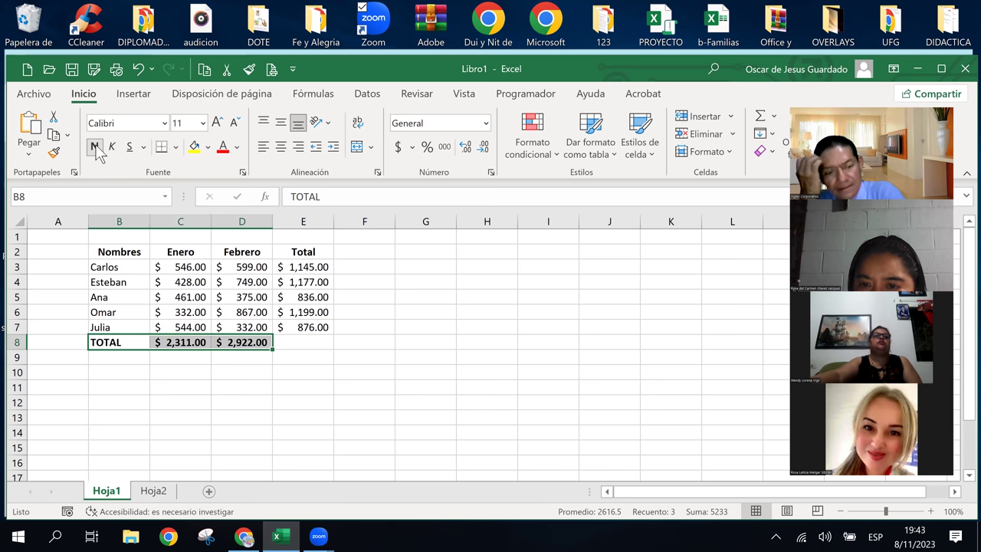
key("Down")
key("Down")
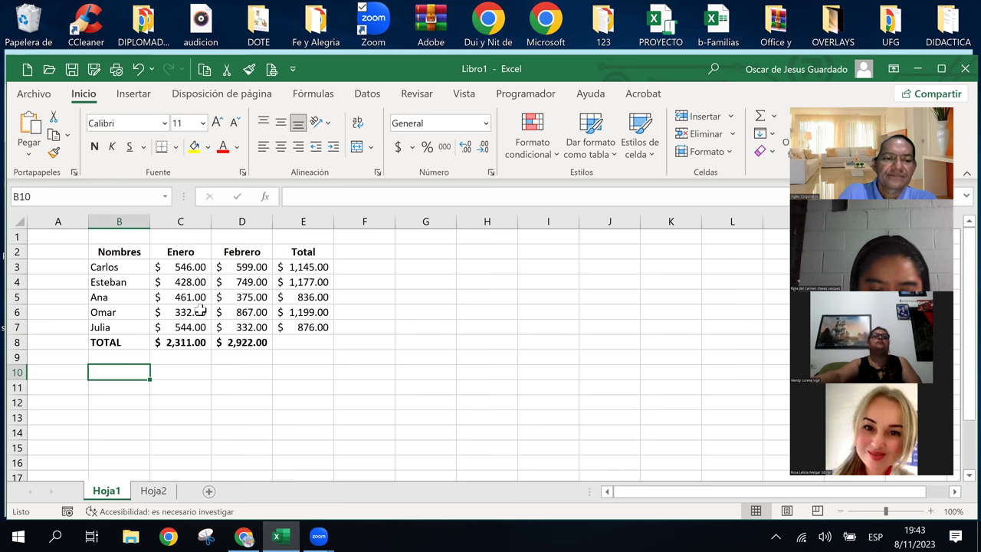
left_click(257, 539)
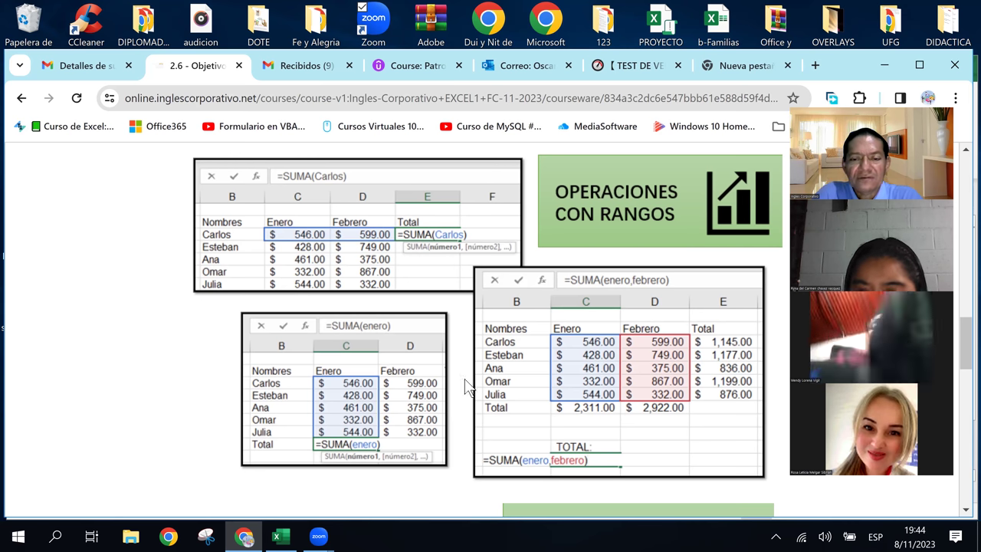
Switch between Excel and Chrome, then minimize Chrome to reveal the Libro1 workbook
left_click(282, 537)
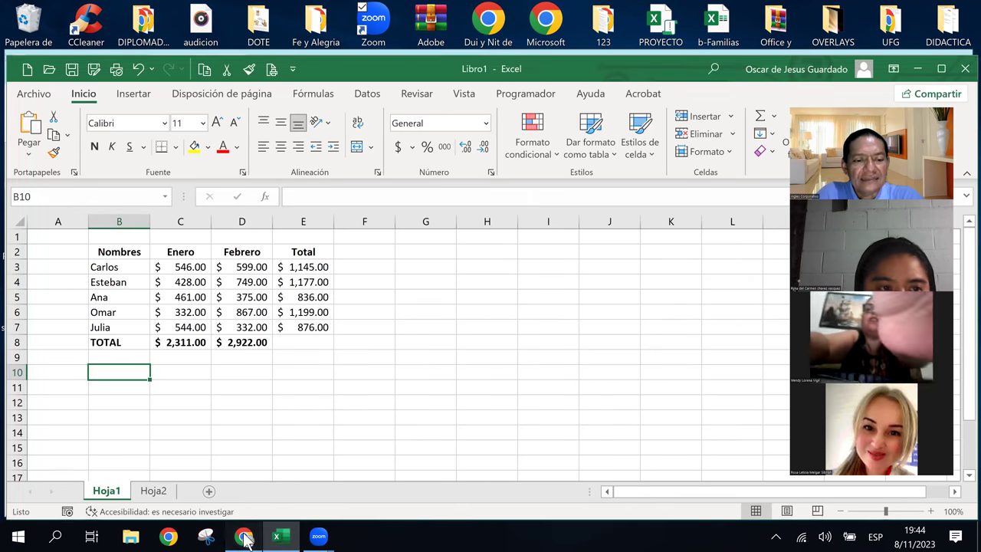
left_click(243, 540)
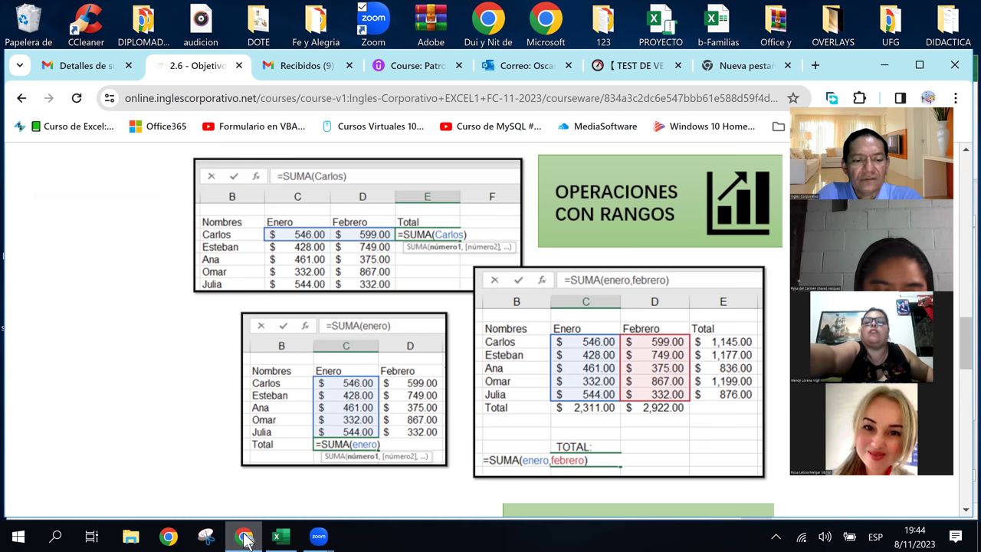
left_click(243, 539)
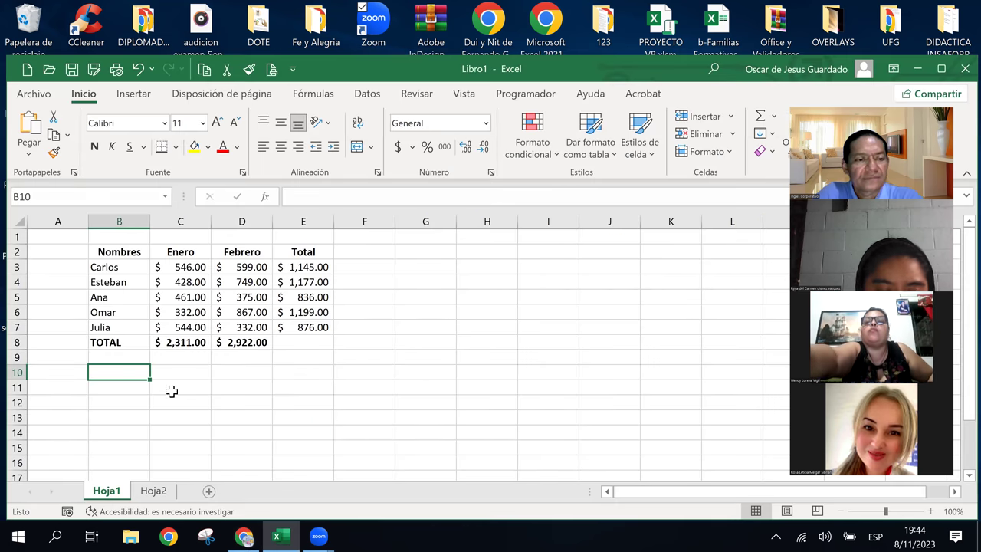
Enter a bold, centered TOTAL label in C10 and begin typing =SUMA( in C11
left_click(173, 373)
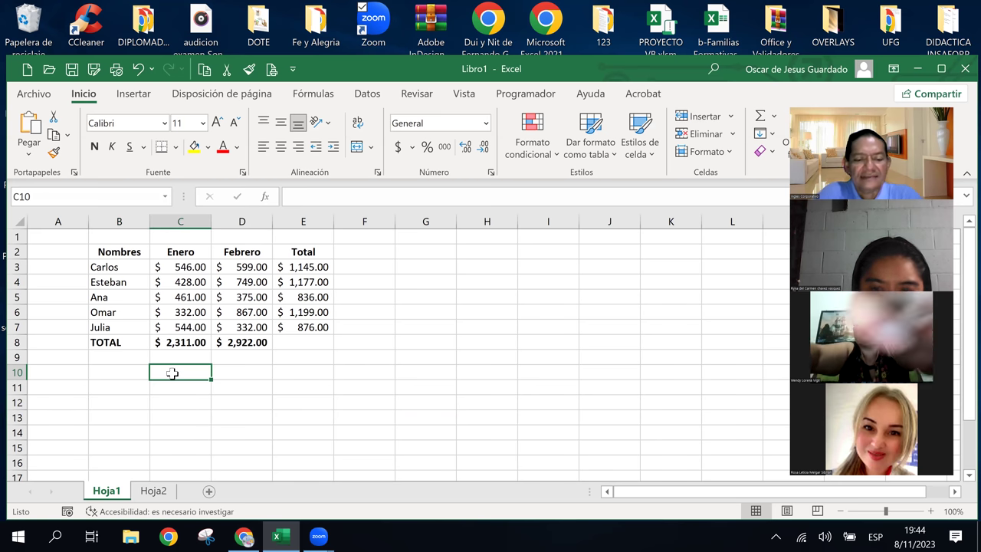
type("TOTAL")
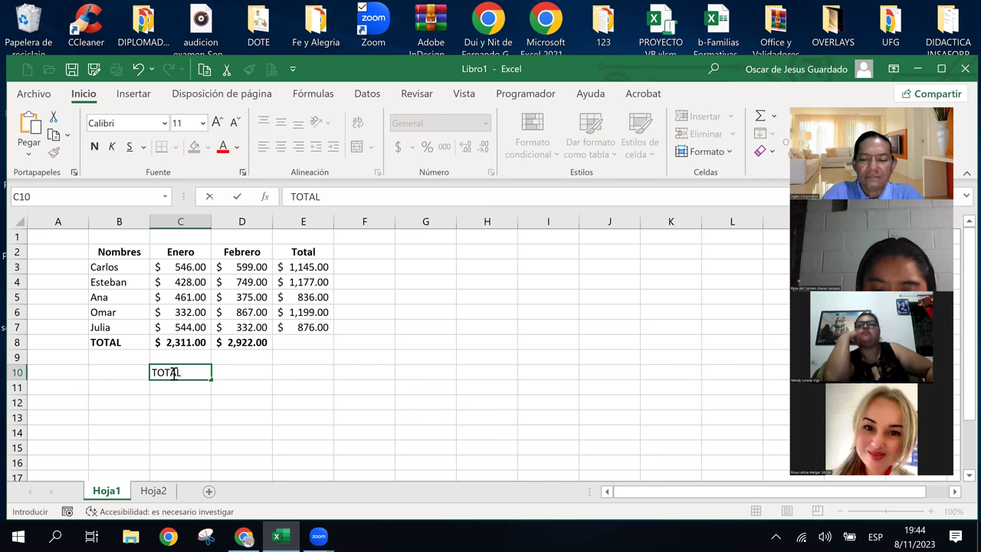
key("Return")
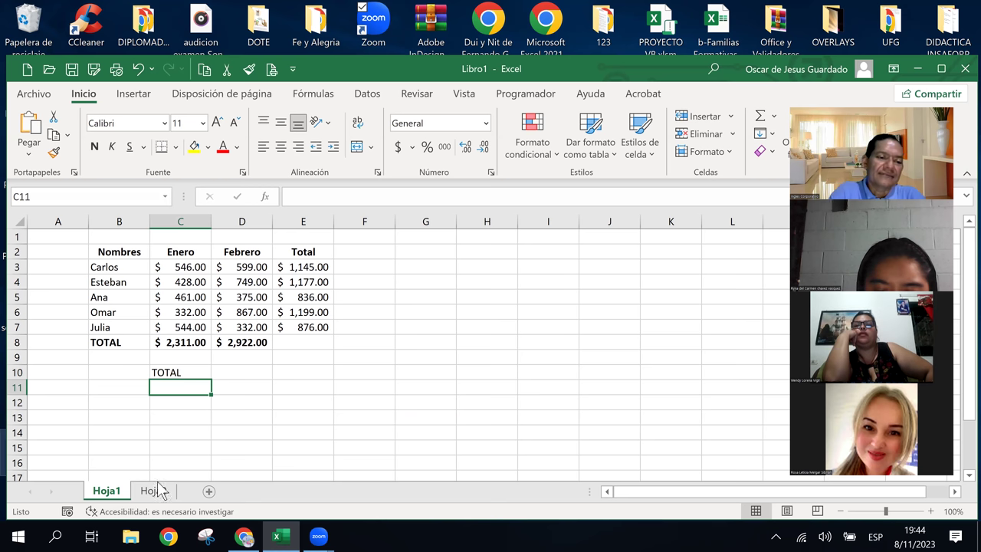
left_click(117, 385)
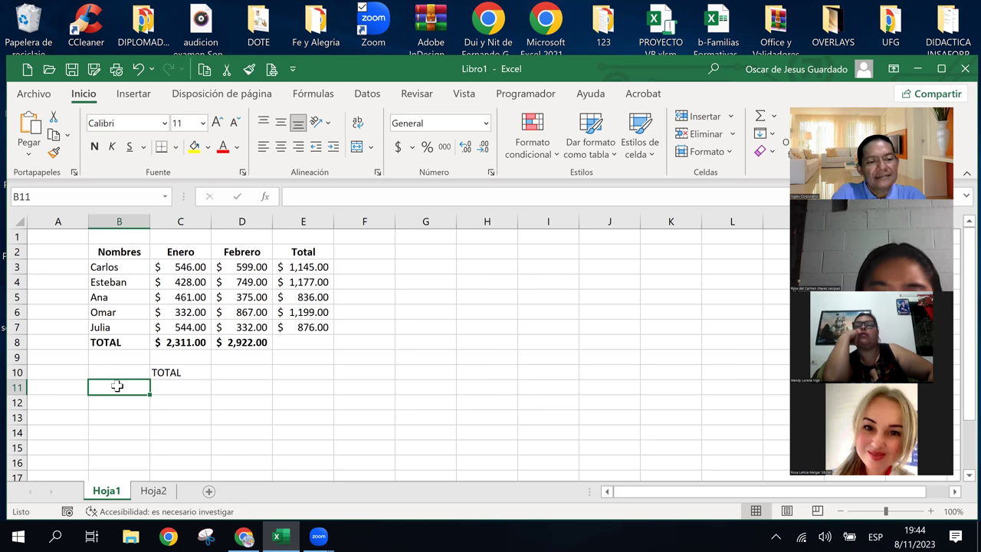
left_click(178, 386)
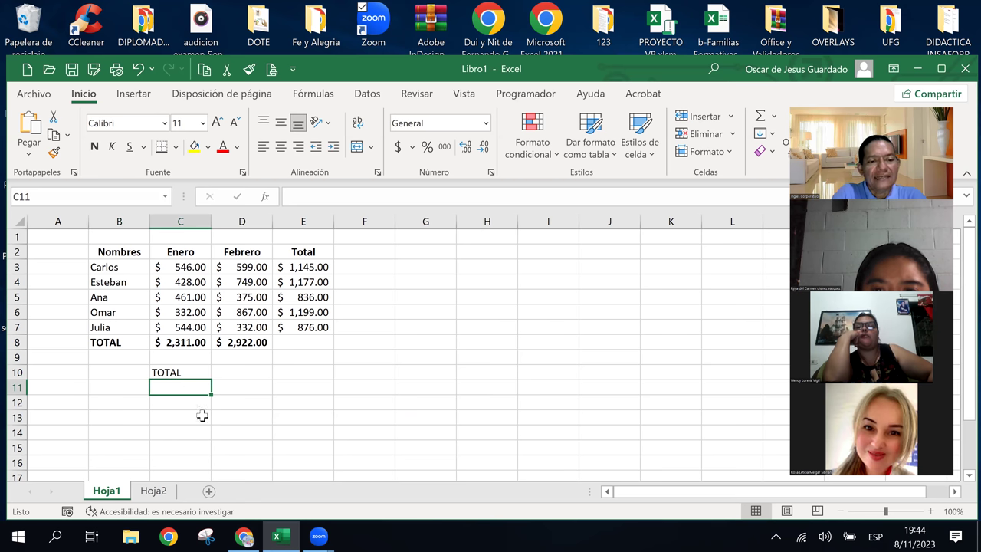
left_click(181, 372)
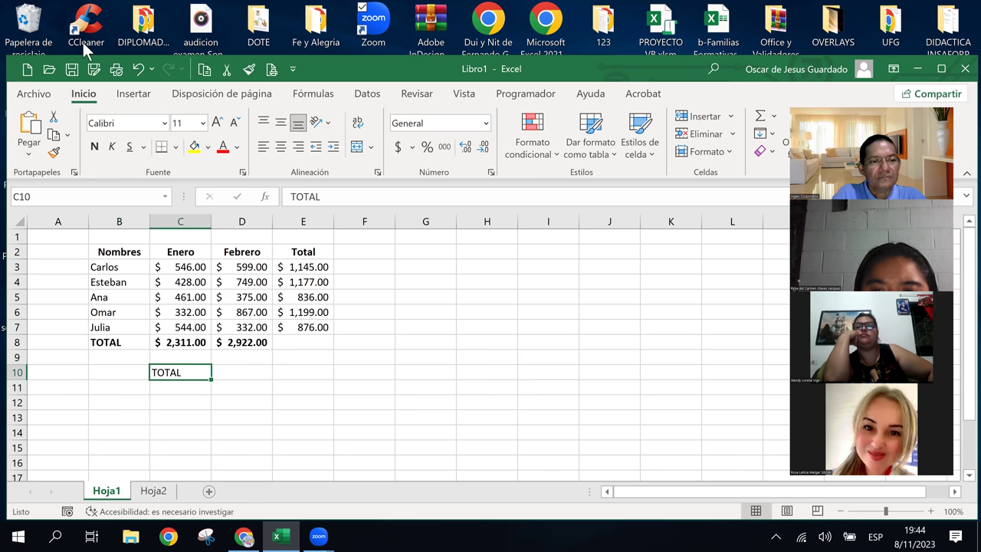
left_click(94, 146)
left_click(280, 146)
left_click(184, 402)
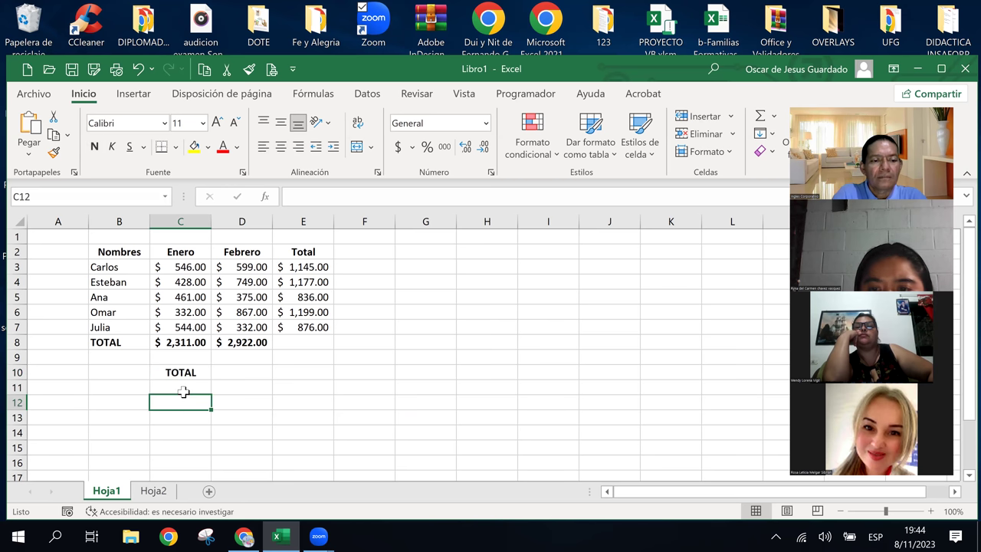
left_click(194, 379)
left_click(188, 389)
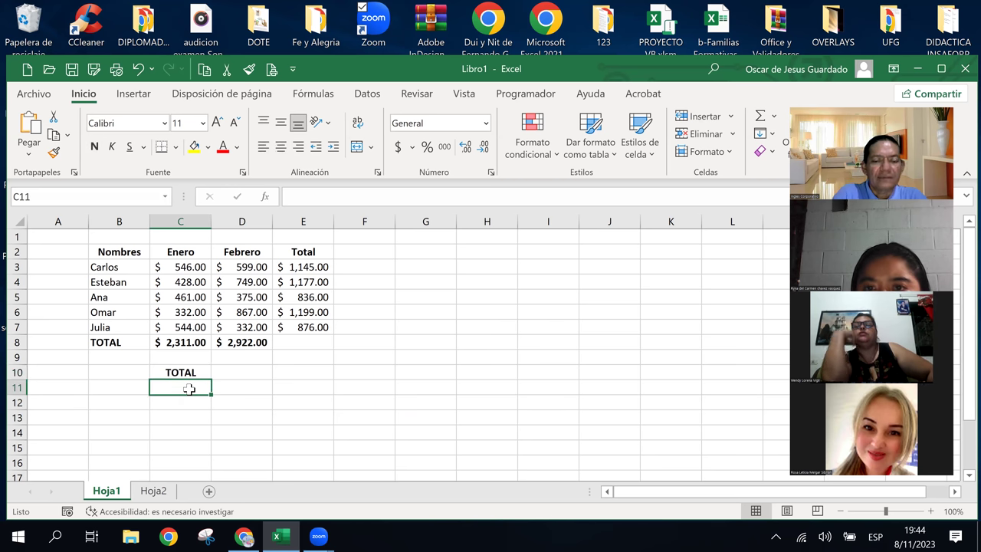
type("=SUMA")
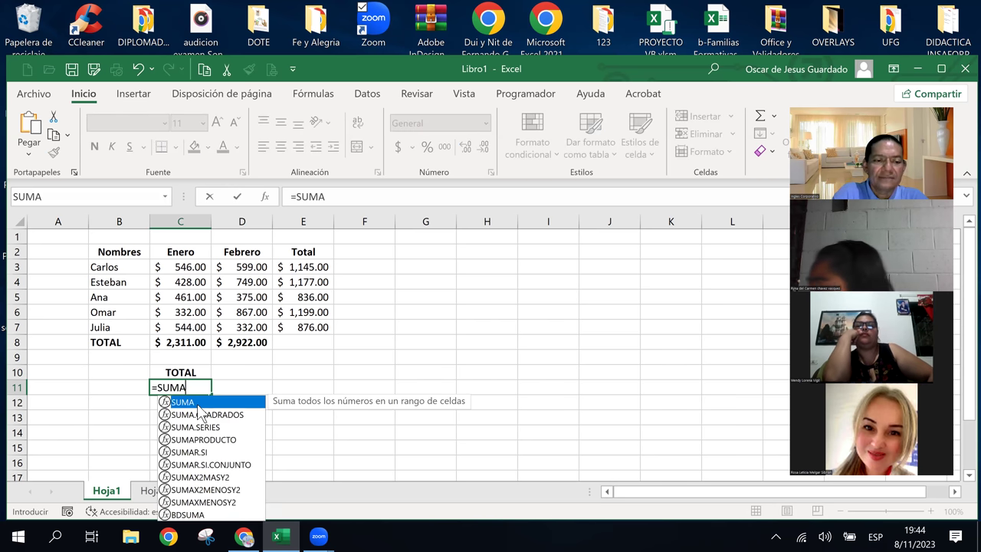
type("(")
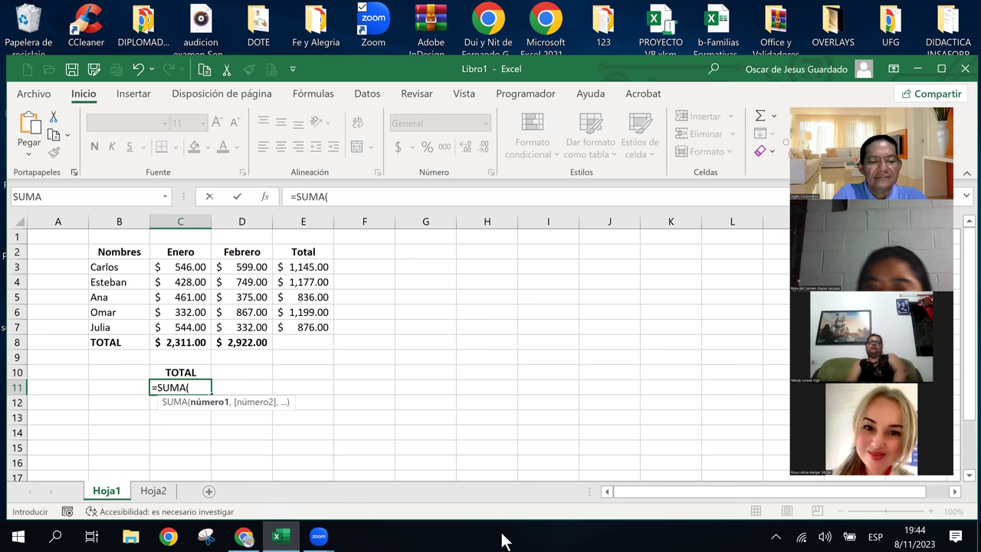
Complete C11 as =SUMA(Enero,Febrero), inserting both named ranges from the names list
key("F3")
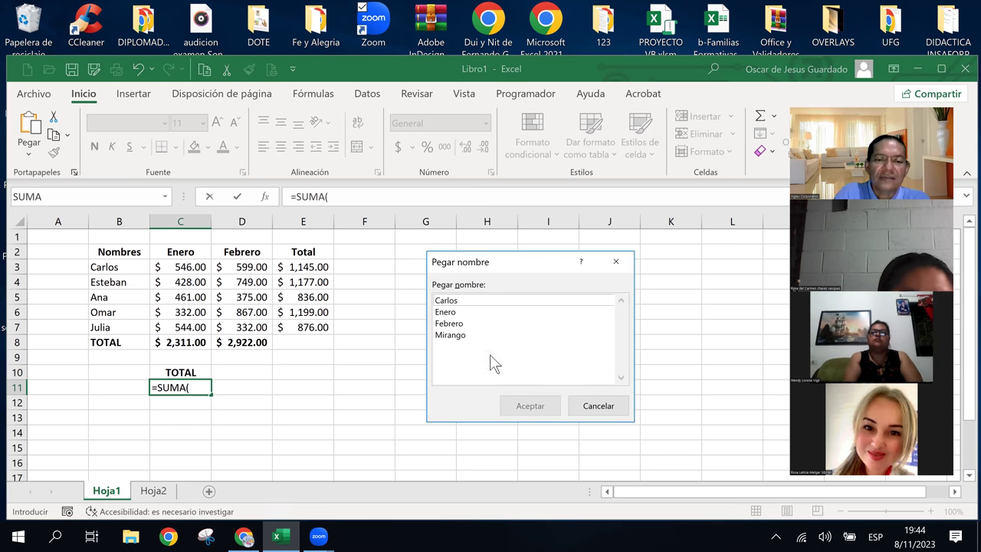
left_click(445, 313)
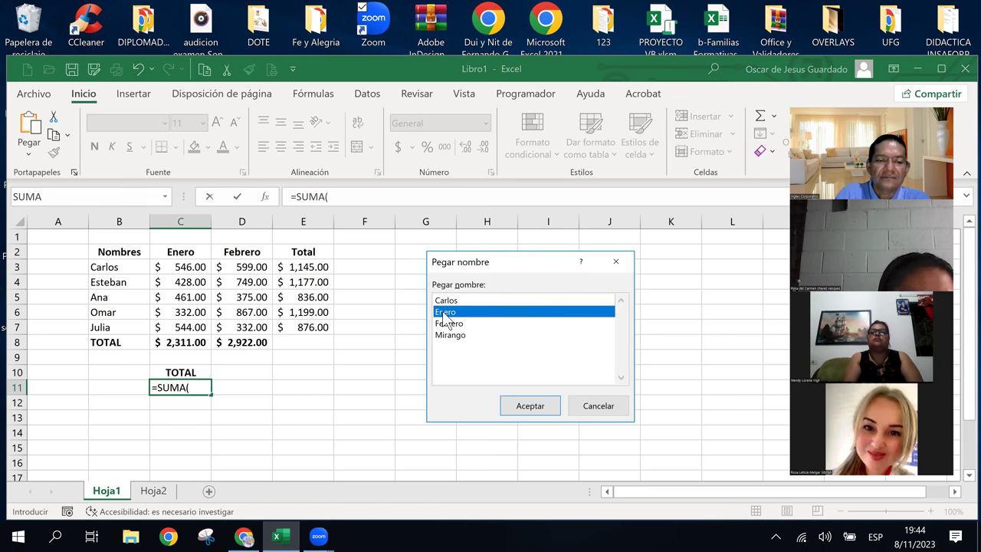
double_click(443, 313)
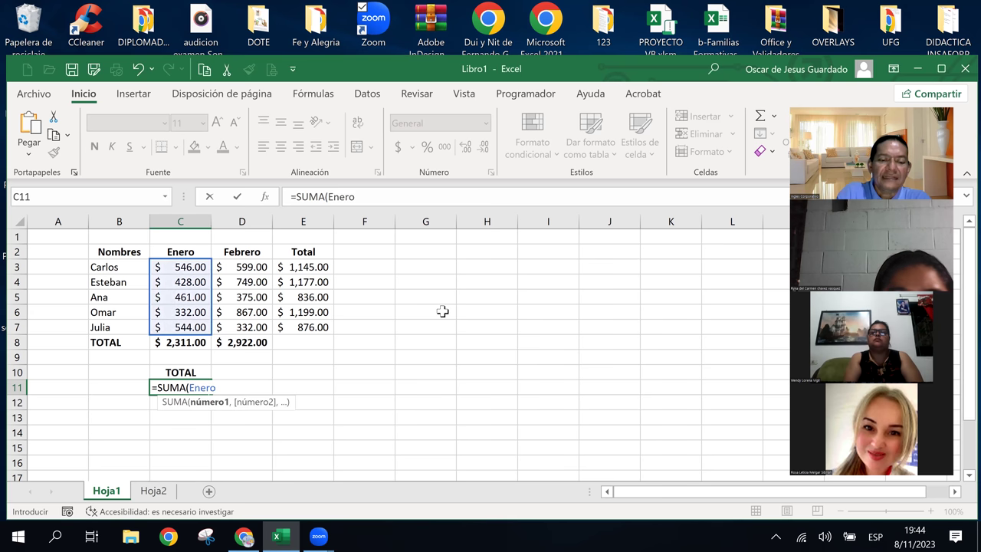
type(",")
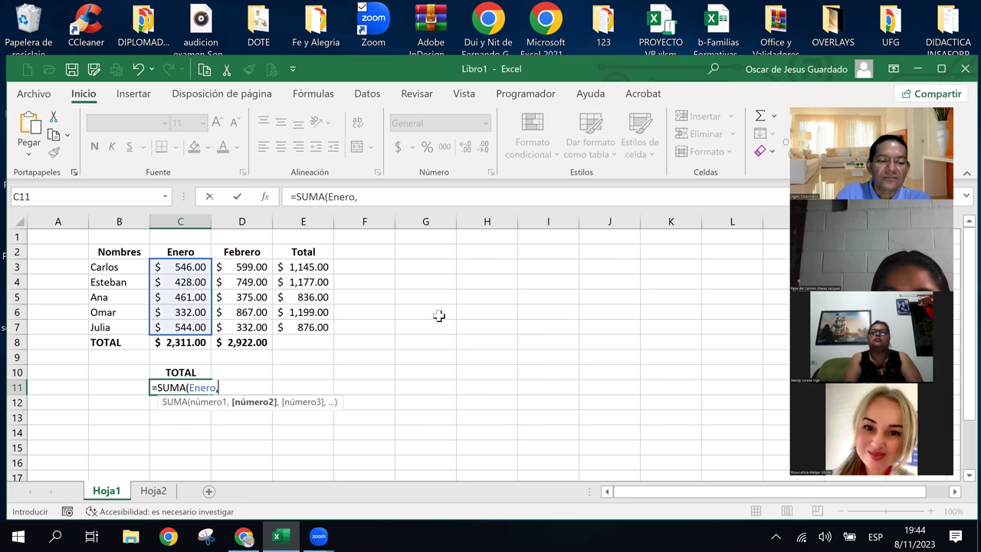
key("F3")
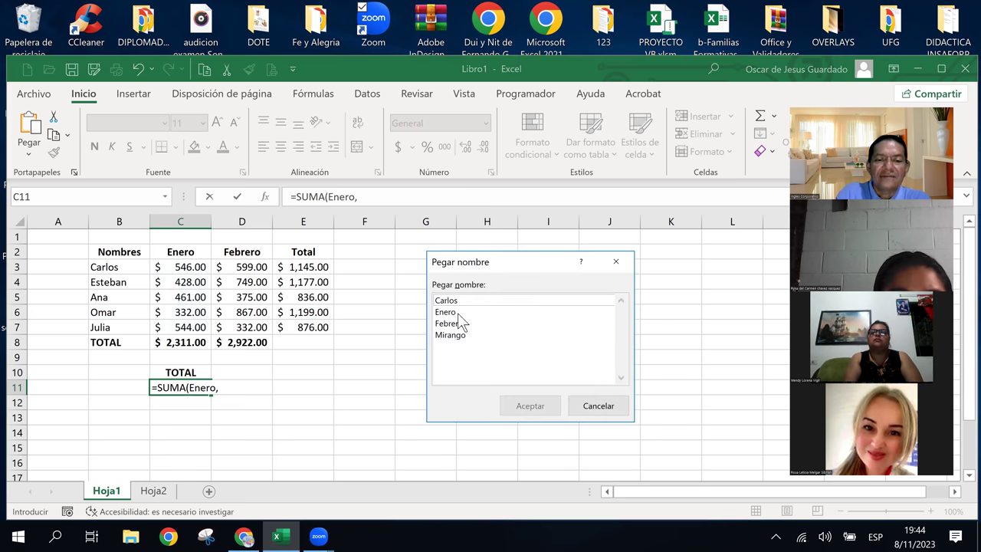
left_click(455, 323)
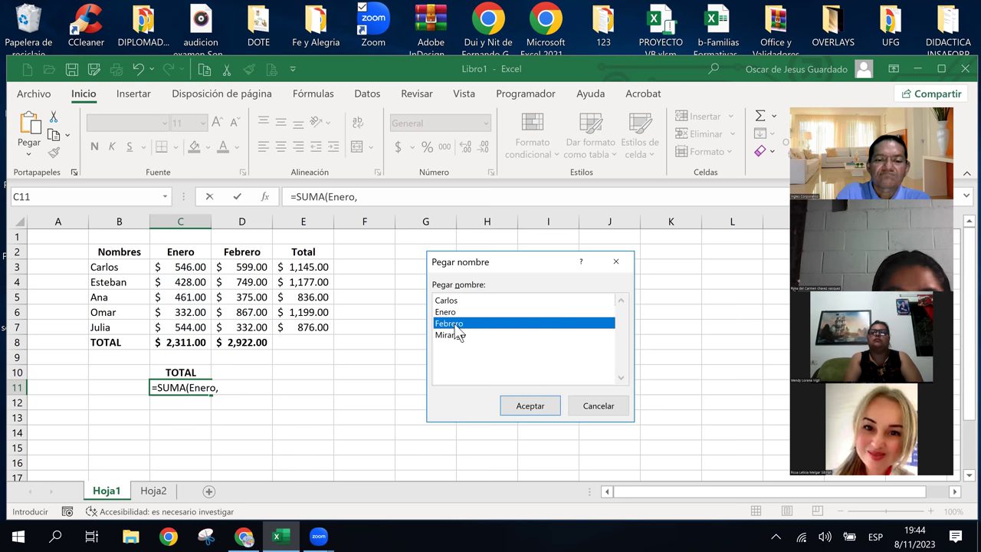
double_click(456, 324)
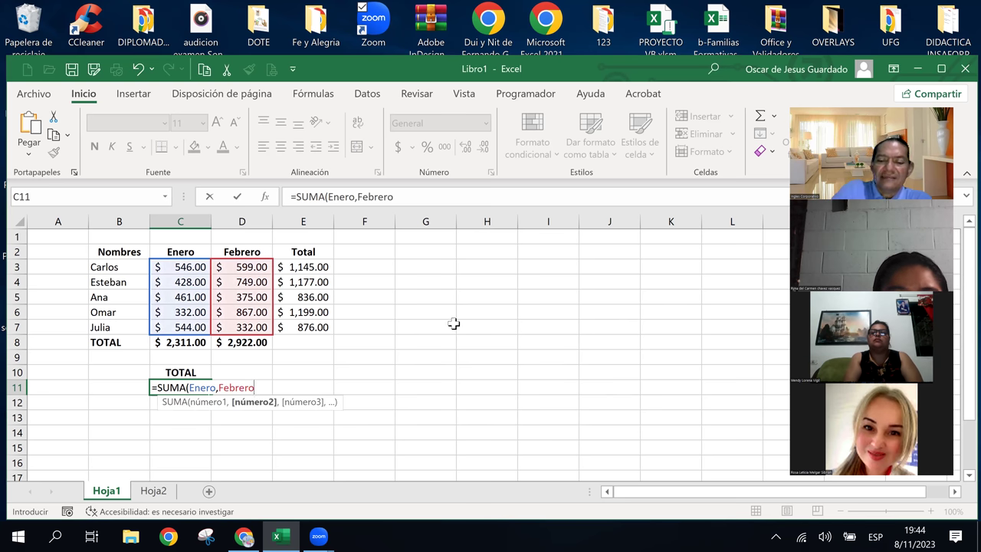
type(")")
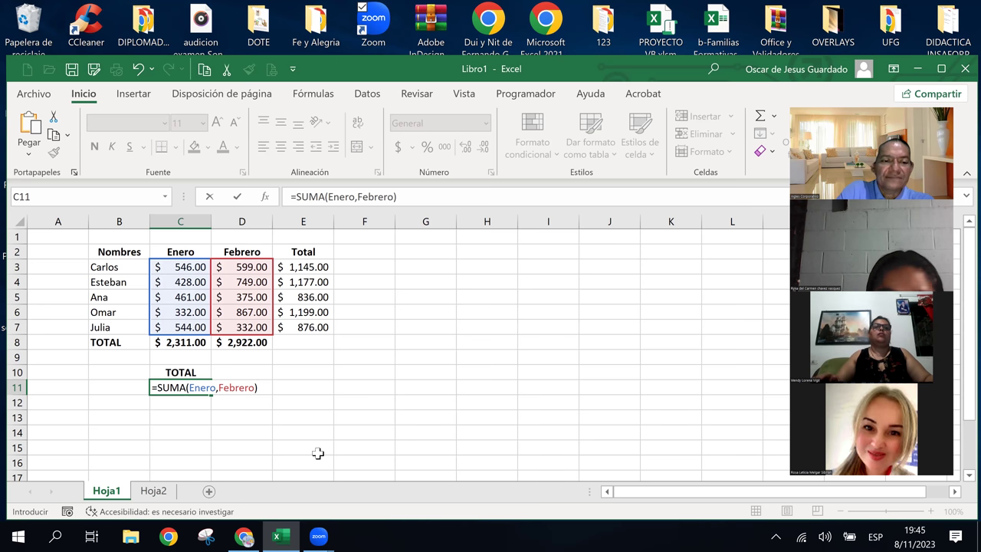
Commit C11's formula and give it accounting format ($ 5,233.00) with a double bottom border
key("ctrl+Return")
key("Return")
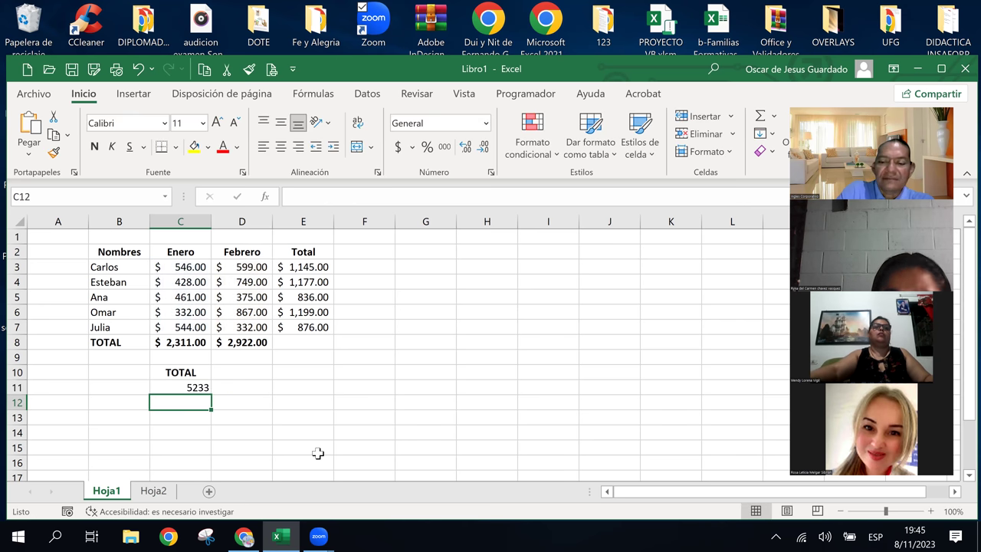
key("Up")
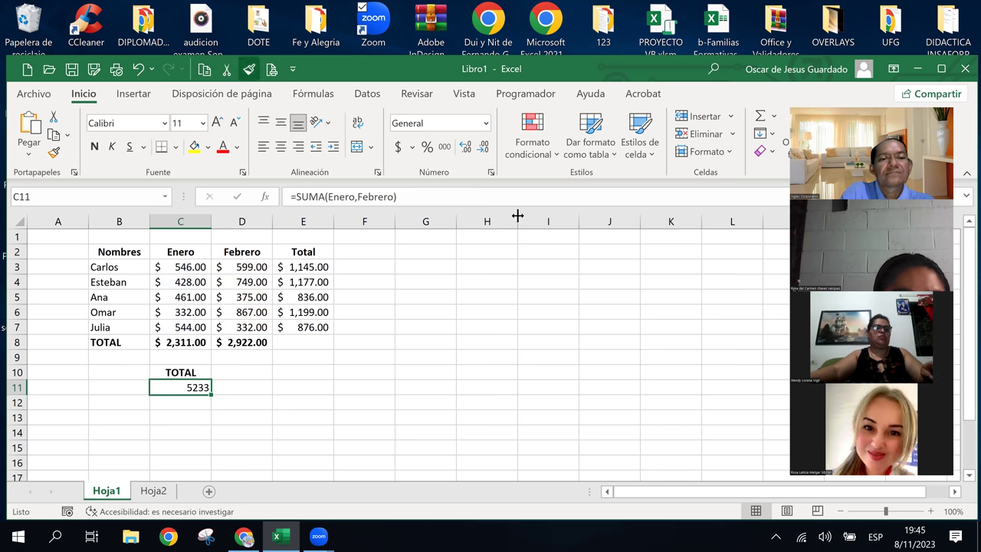
left_click(398, 147)
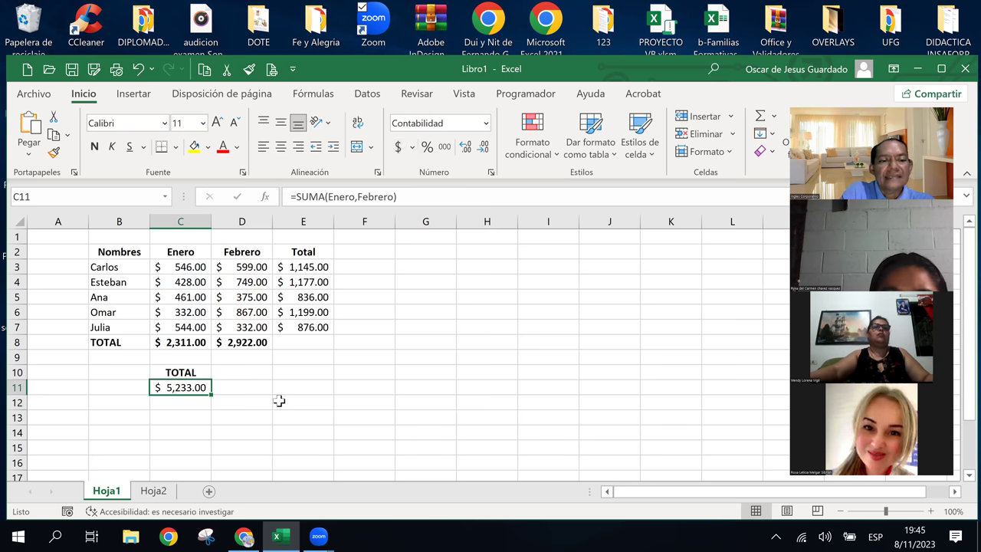
left_click(176, 147)
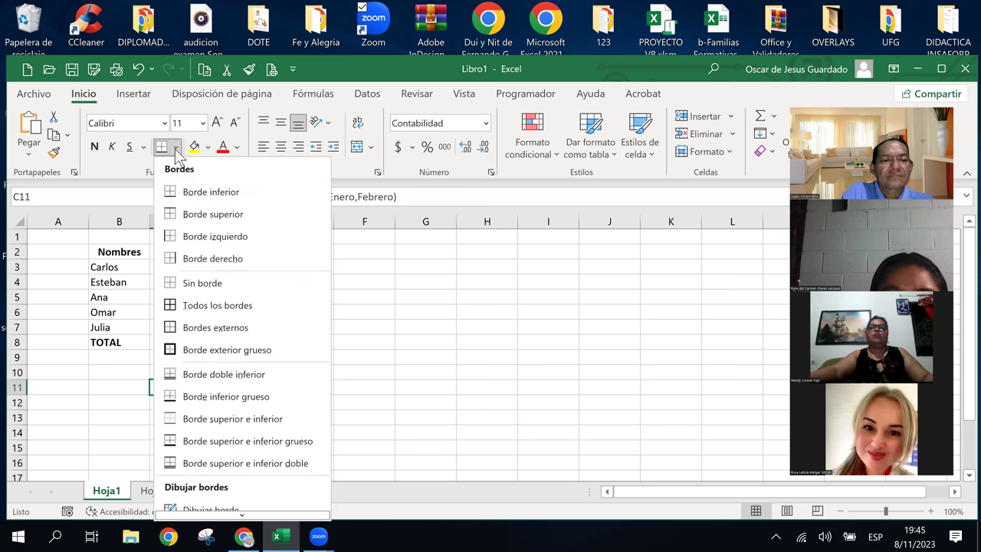
left_click(214, 375)
left_click(315, 420)
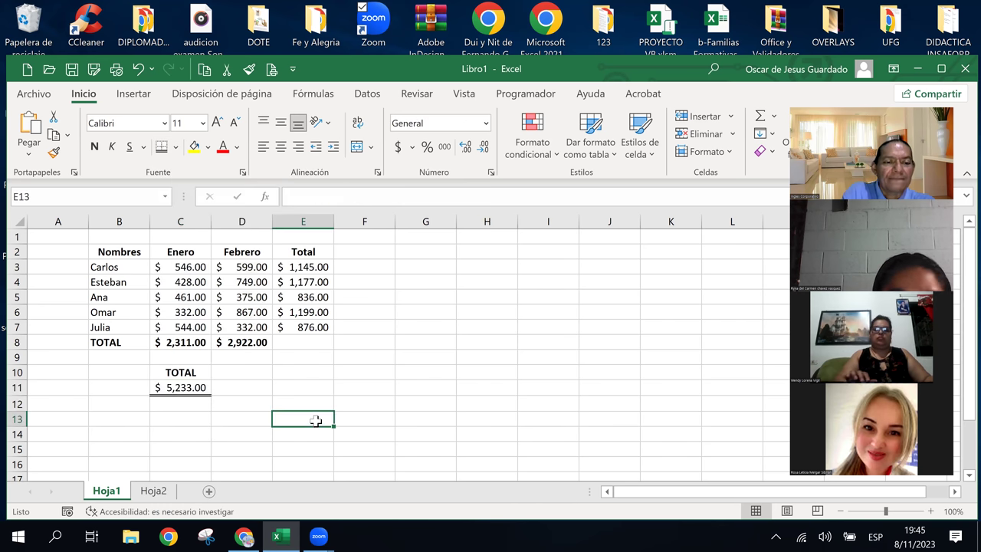
left_click(387, 430)
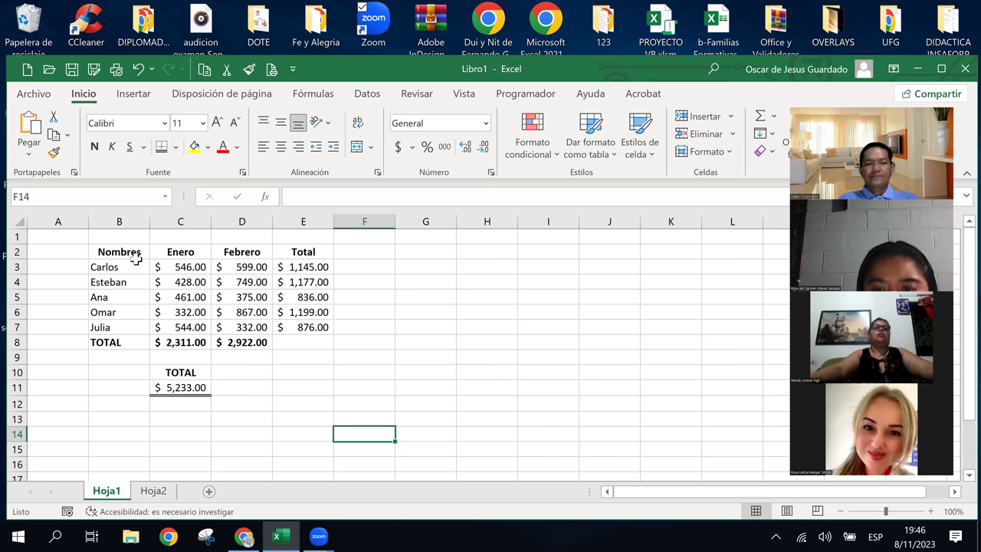
Shade the header row B2:E2 gold
left_click_drag(130, 253, 289, 257)
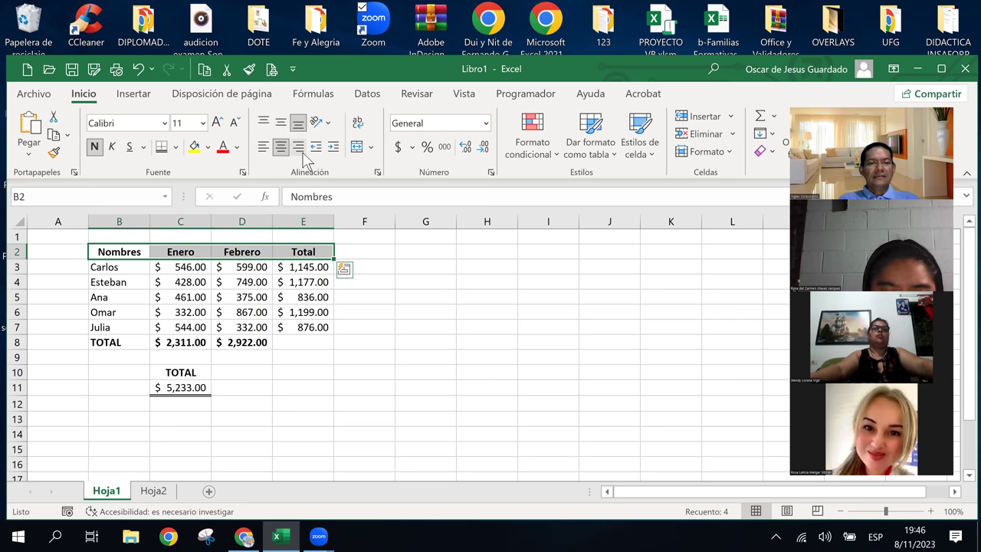
left_click(208, 147)
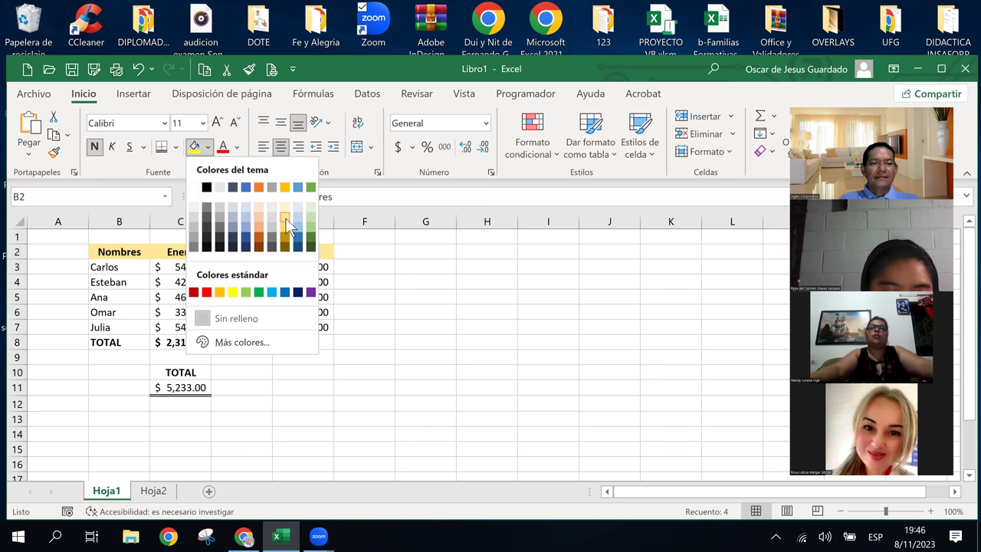
left_click(287, 224)
left_click(253, 356)
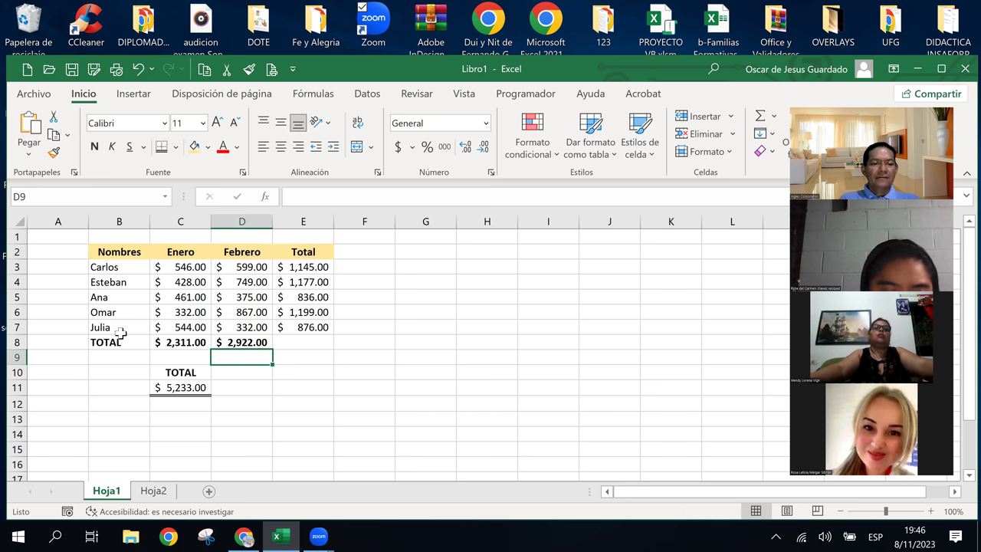
Shade the TOTAL row B8:D8 light green
left_click(175, 341)
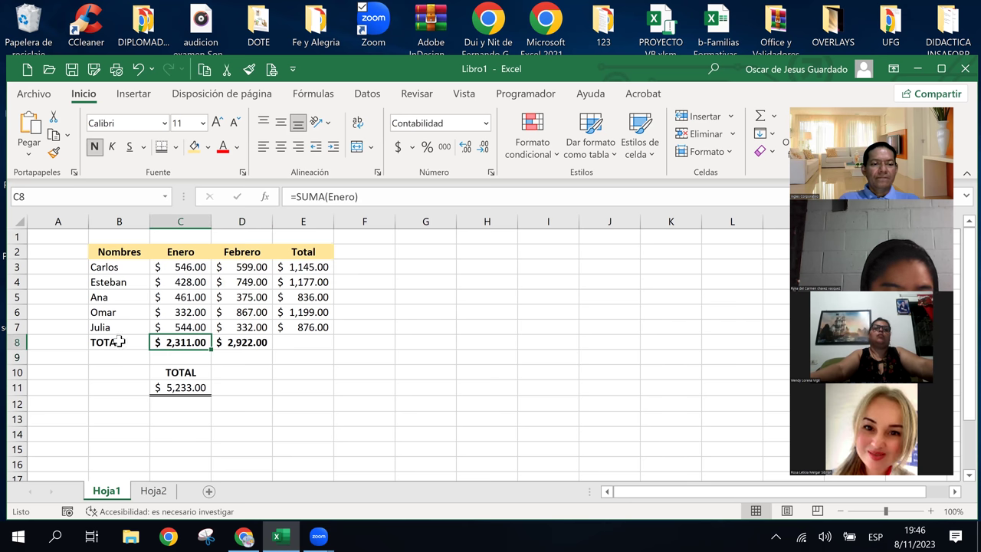
left_click_drag(117, 342, 250, 349)
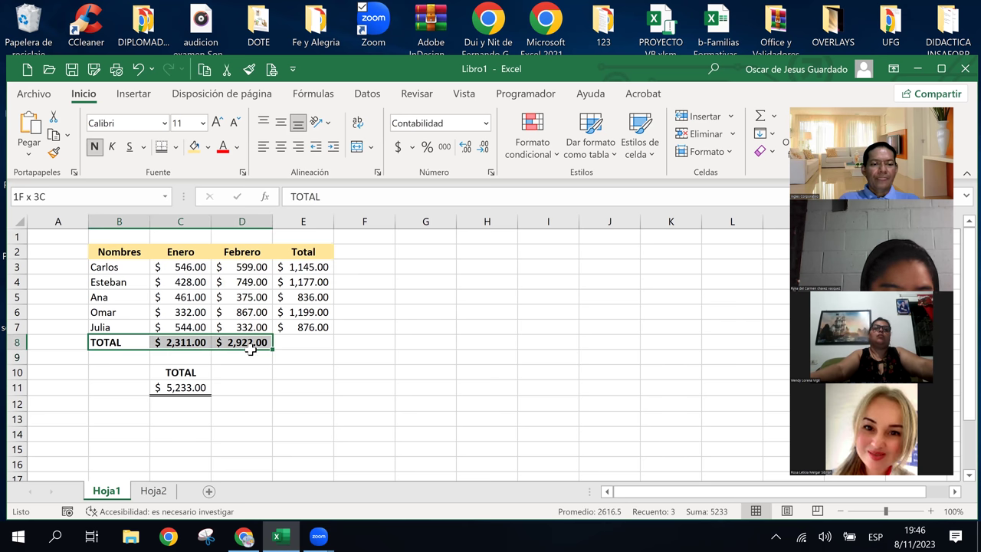
left_click(208, 147)
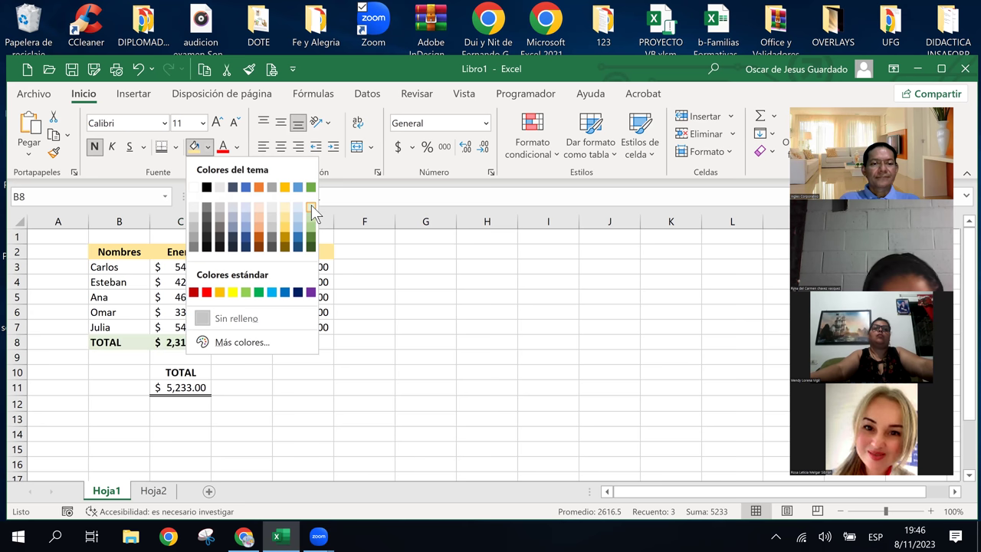
left_click(311, 205)
left_click(360, 397)
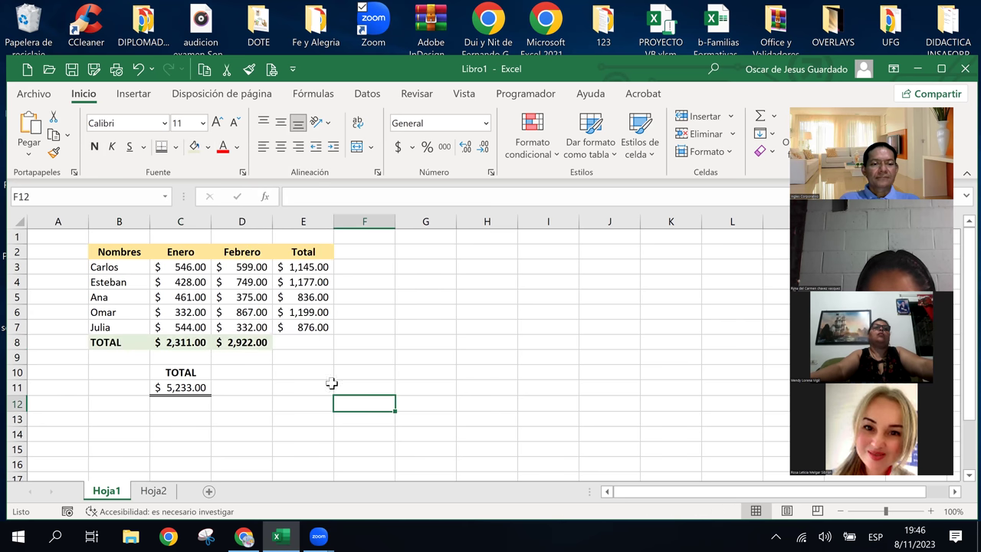
Shade the separate TOTAL label in C10 light blue
left_click(176, 376)
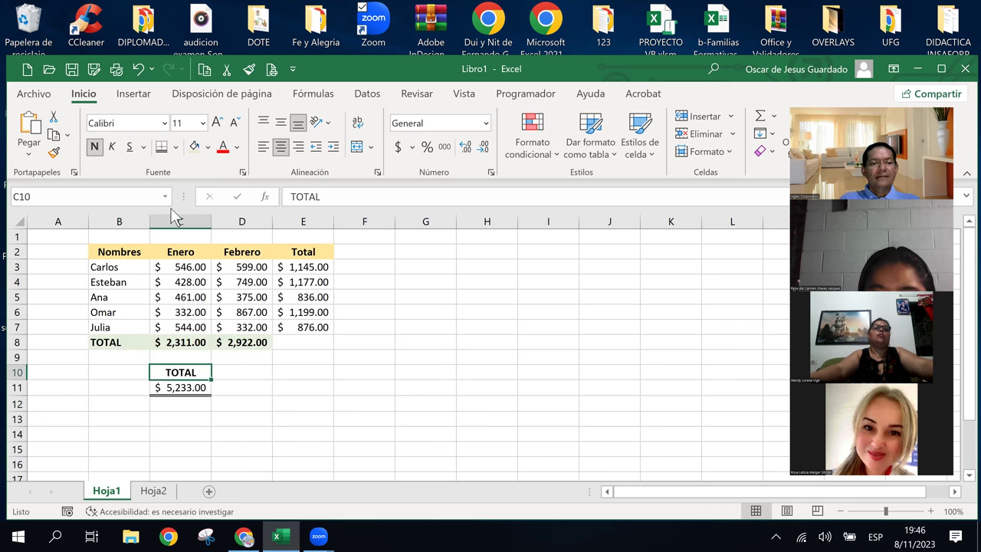
left_click(207, 147)
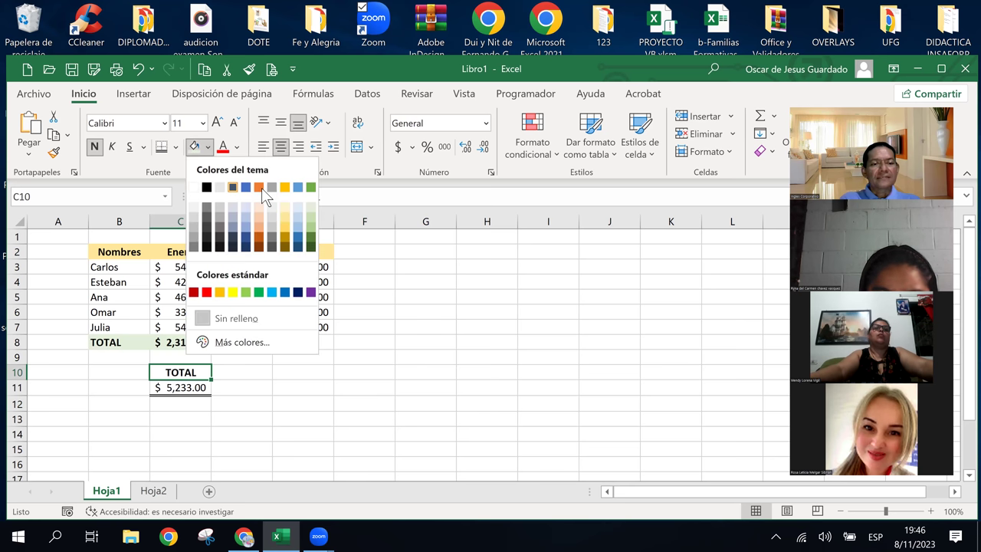
left_click(297, 219)
left_click(425, 403)
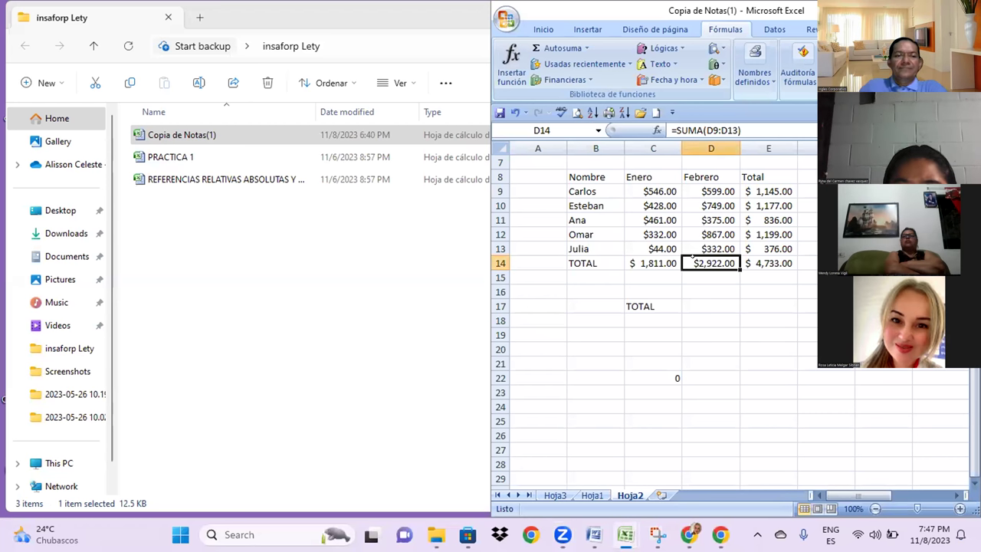
Inspect the =SUMA(Enero) formula in C14 ($1,811.00) and step through the Enero amounts in C9:C12
key("Left")
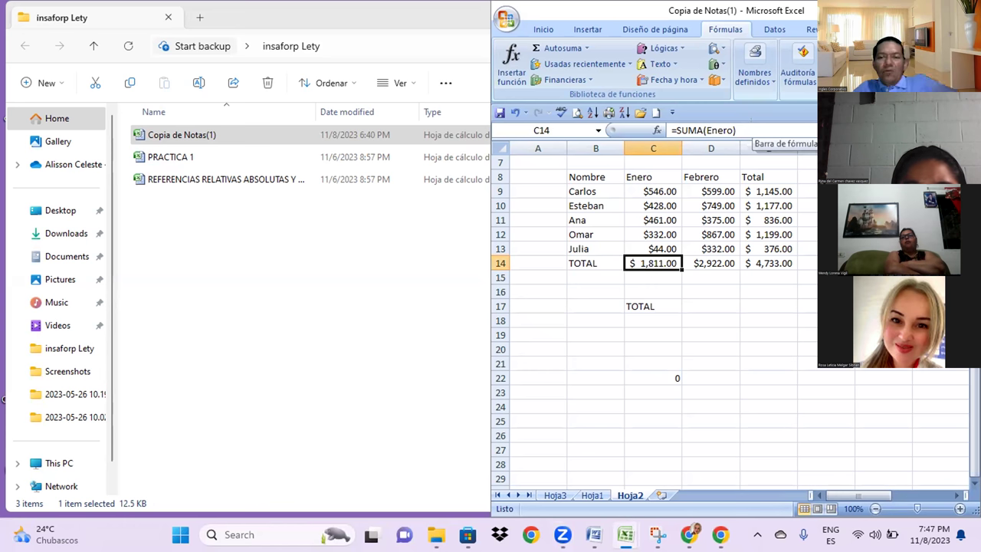
left_click(739, 130)
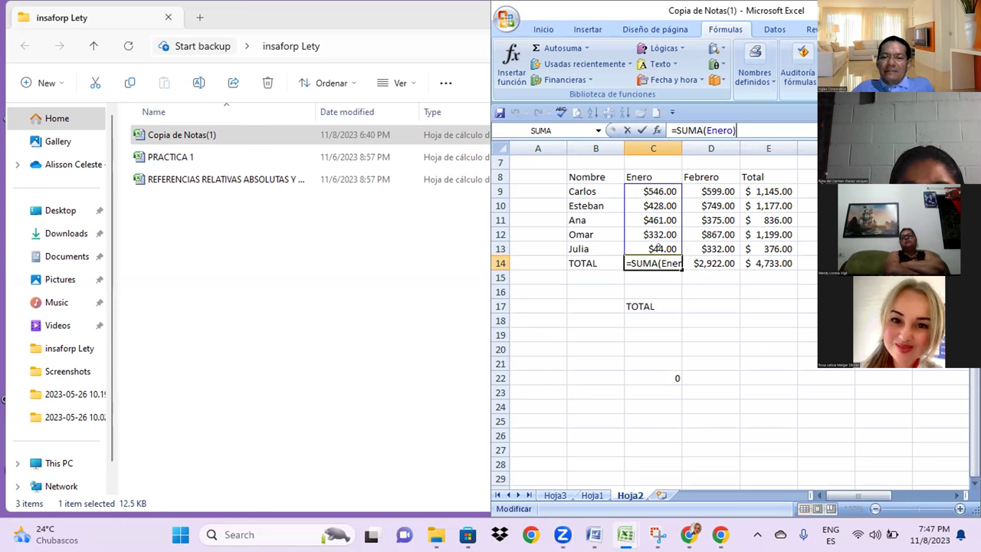
left_click(658, 247)
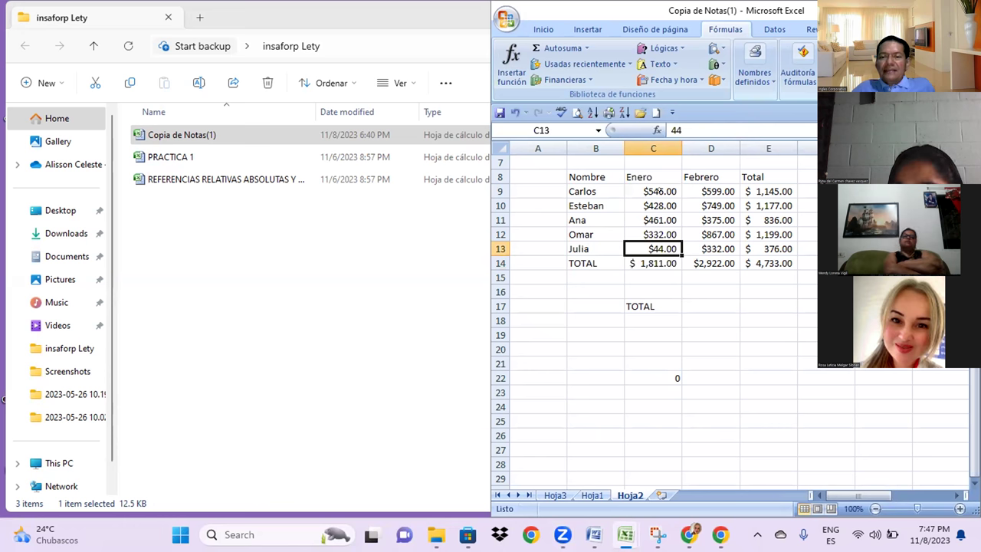
key("Up")
key("Up")
key("Up")
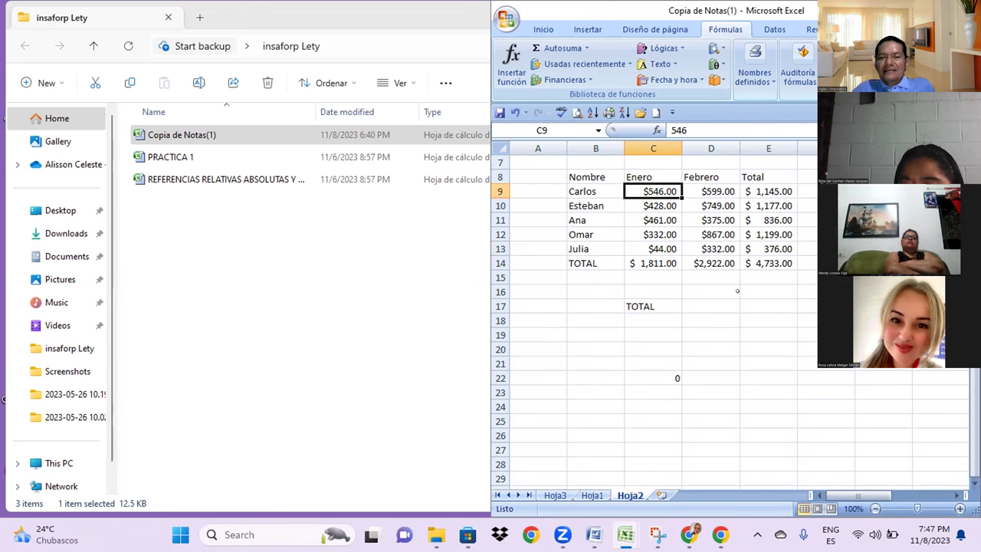
key("Down")
key("Down")
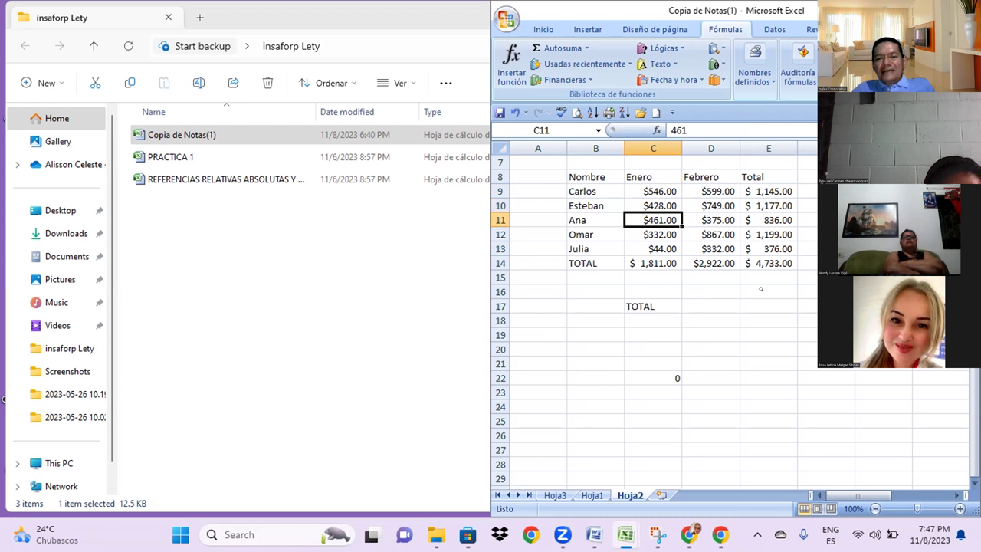
key("Down")
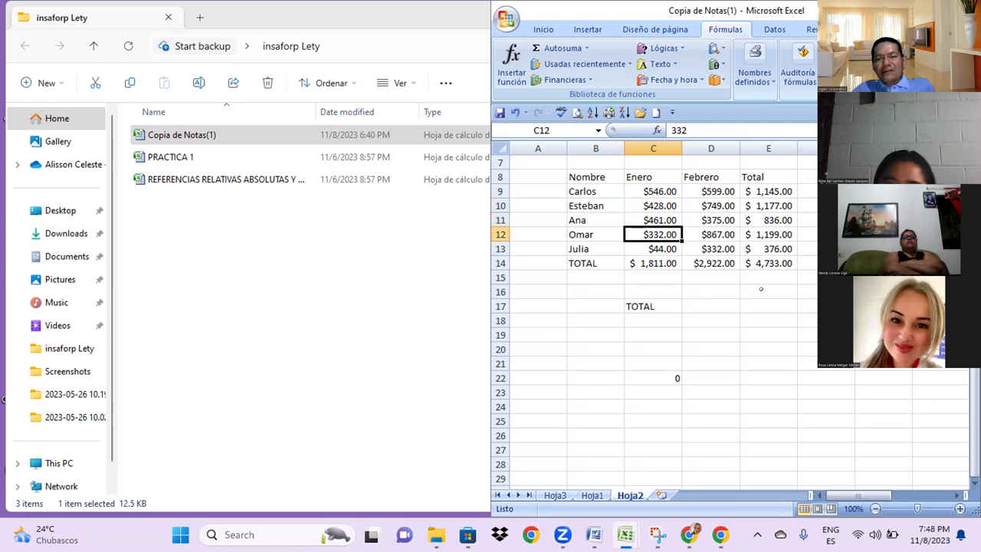
Change Julia's Enero amount in C13 to $544
key("Down")
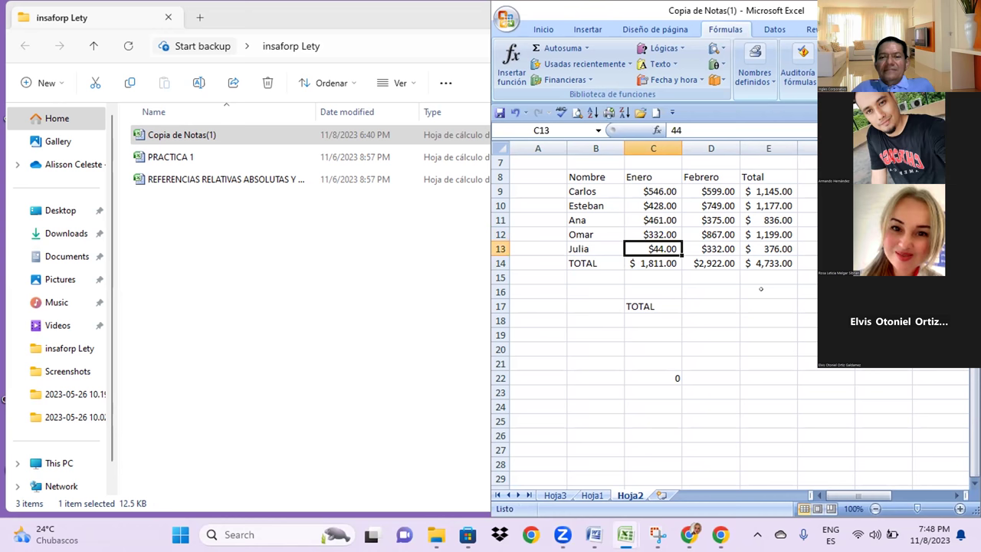
type("$")
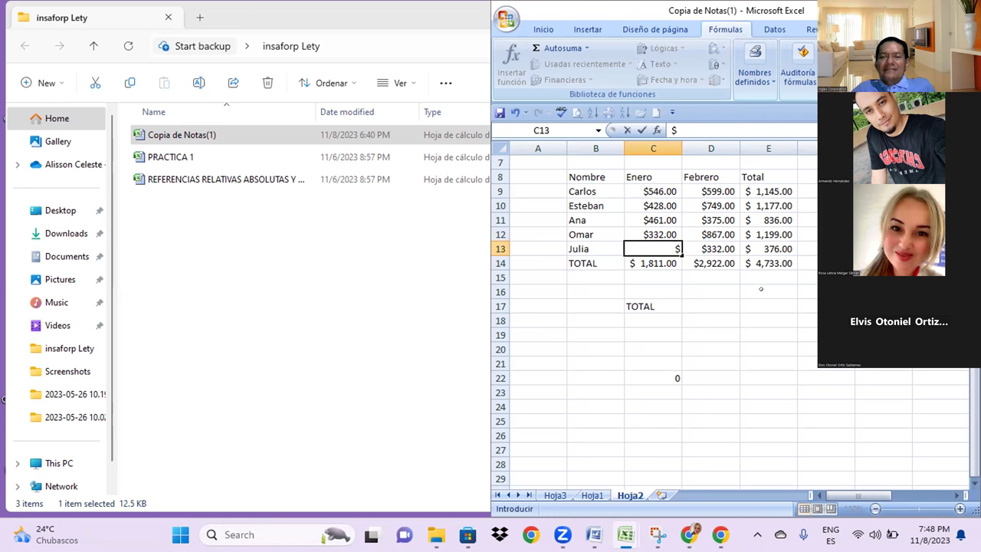
type("544")
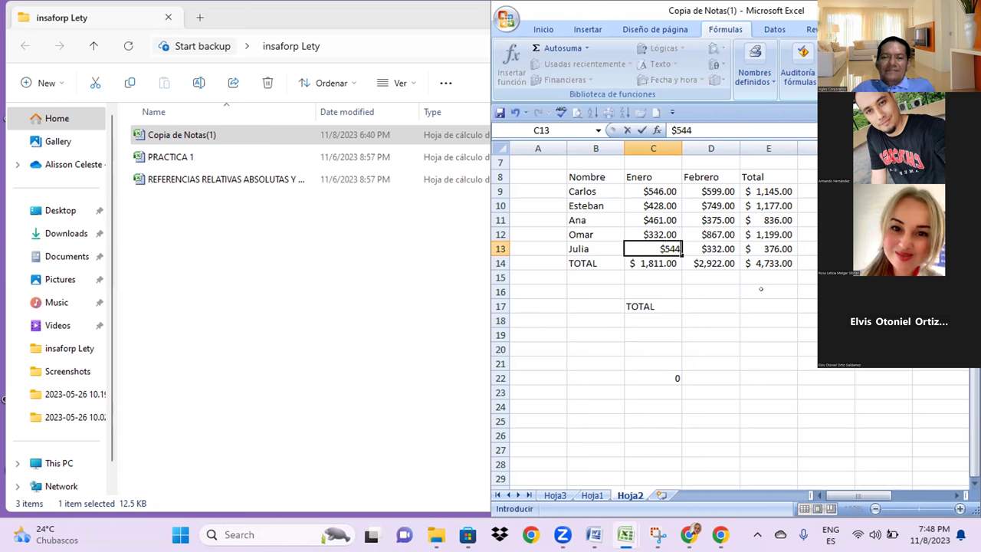
type("00")
key("BackSpace")
key("BackSpace")
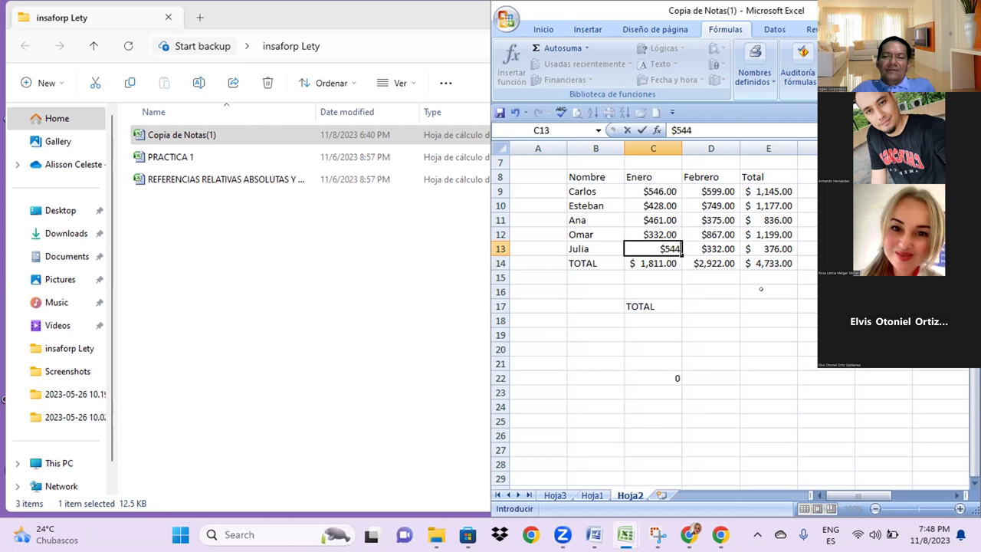
key("Return")
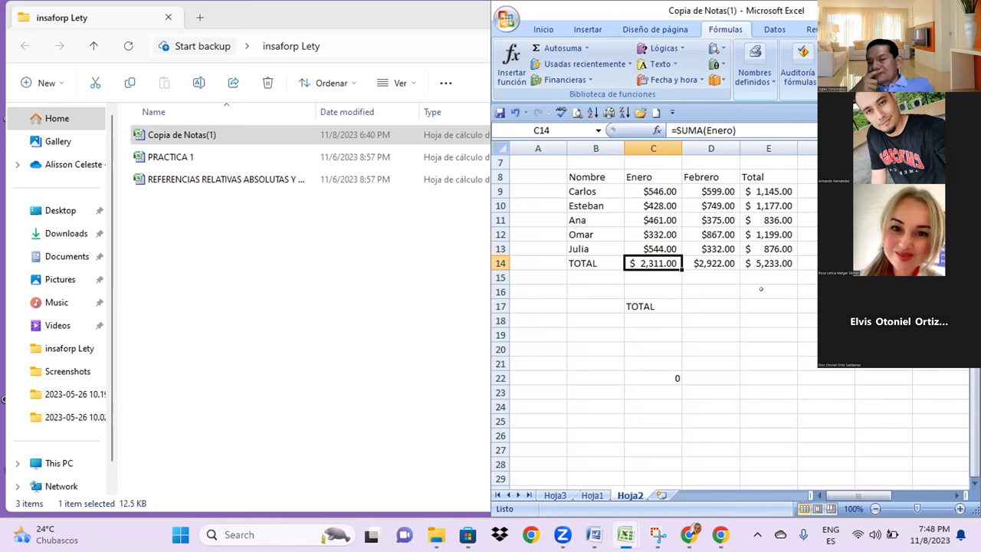
Check the Febrero and overall Total SUMA formulas in row 14, then move to C17
key("Right")
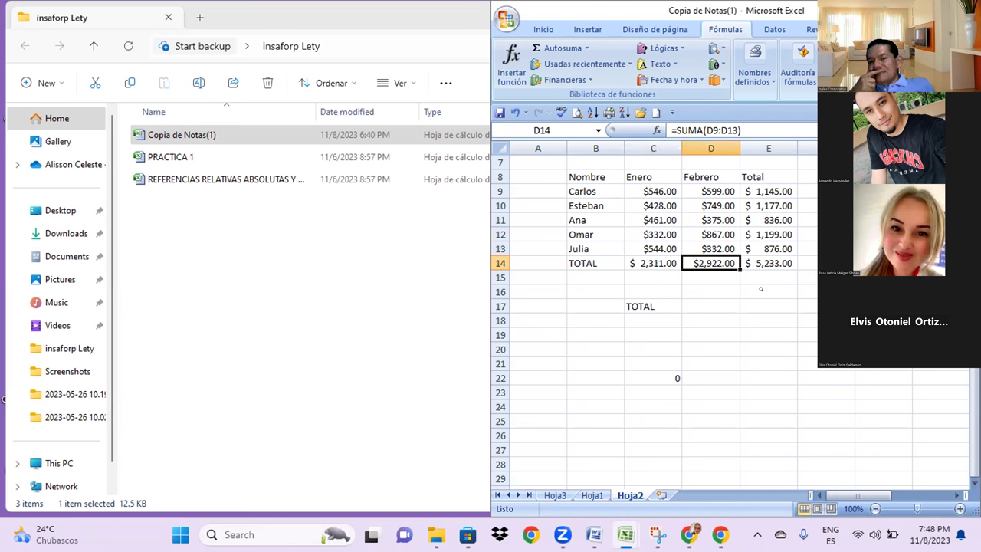
key("Right")
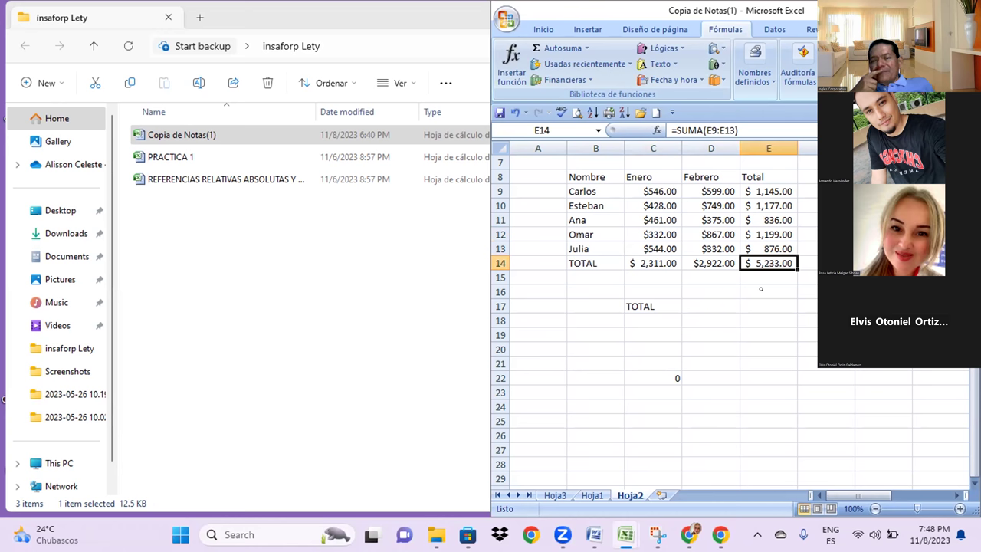
key("Down")
key("Down")
key("Down")
key("Left")
key("Left")
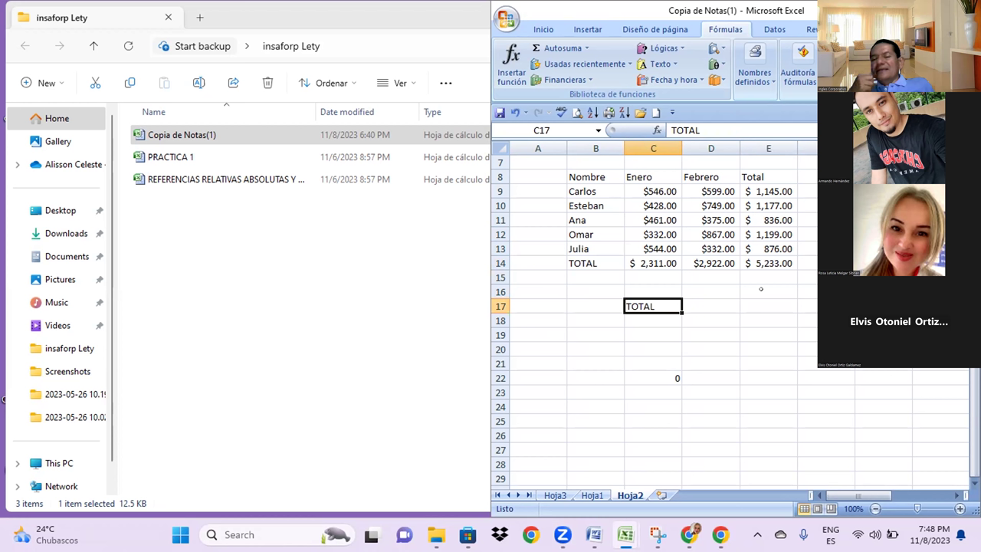
Start =SUMA( in C18 and list the defined names Enero, Febrero and MiRango with F3
key("Down")
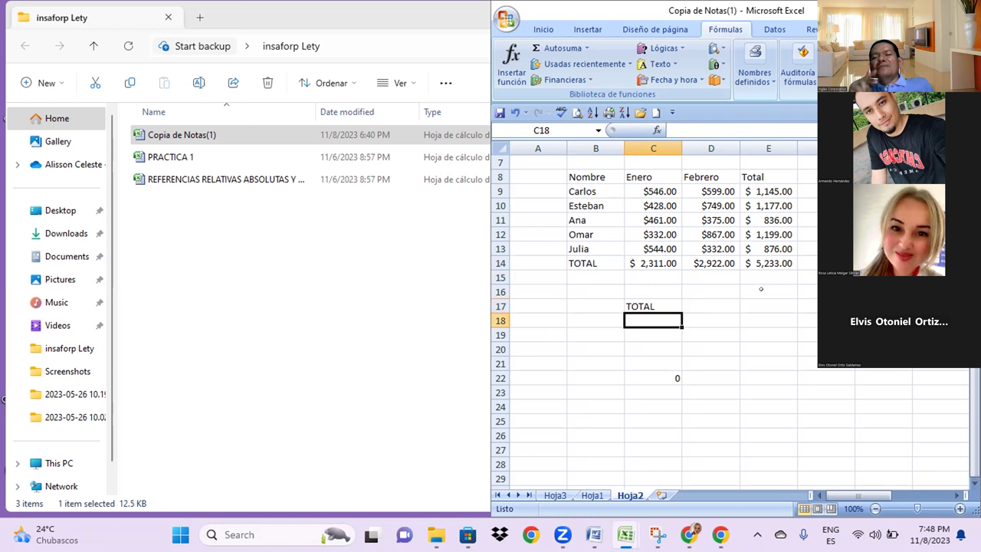
type("=")
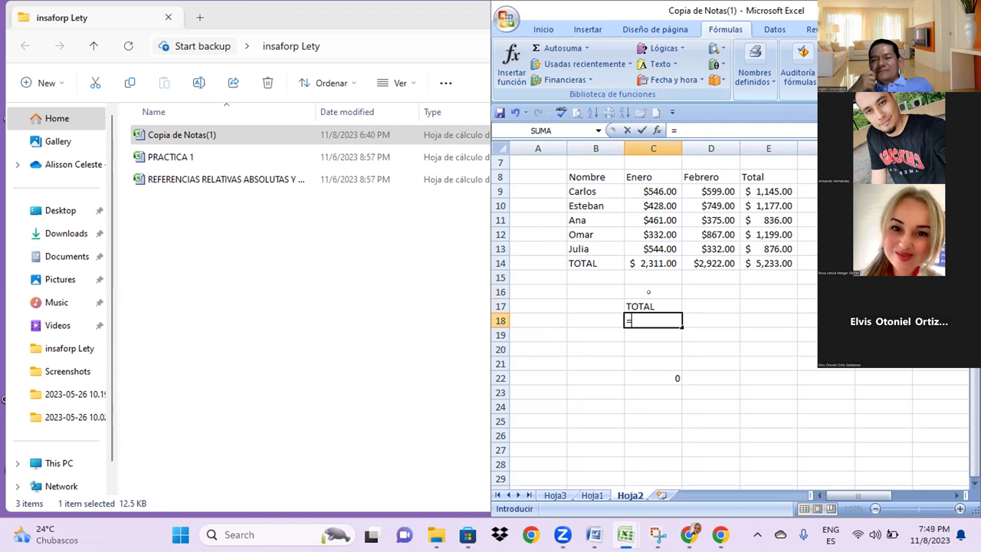
type("S")
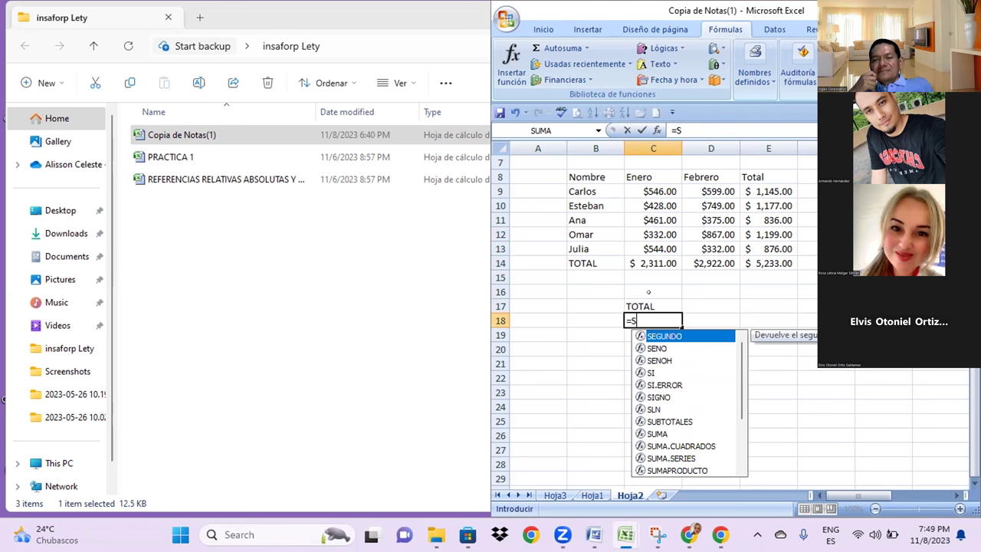
type("u")
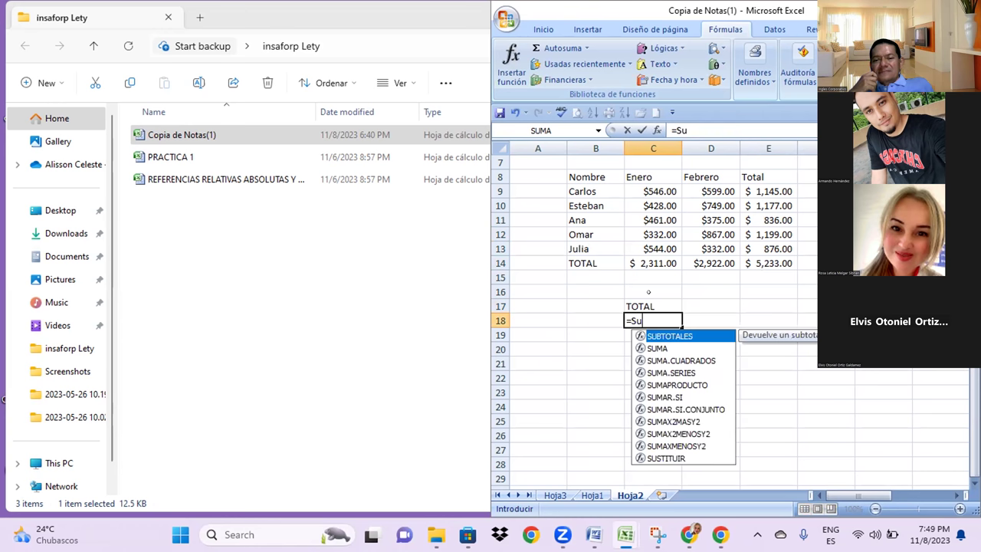
key("Down")
key("Tab")
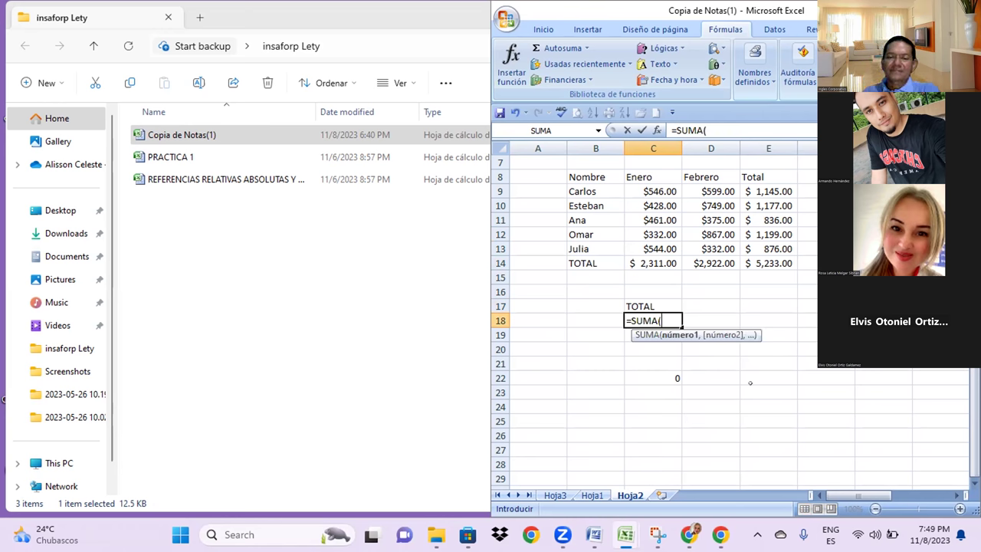
key("XF86MonBrightnessUp")
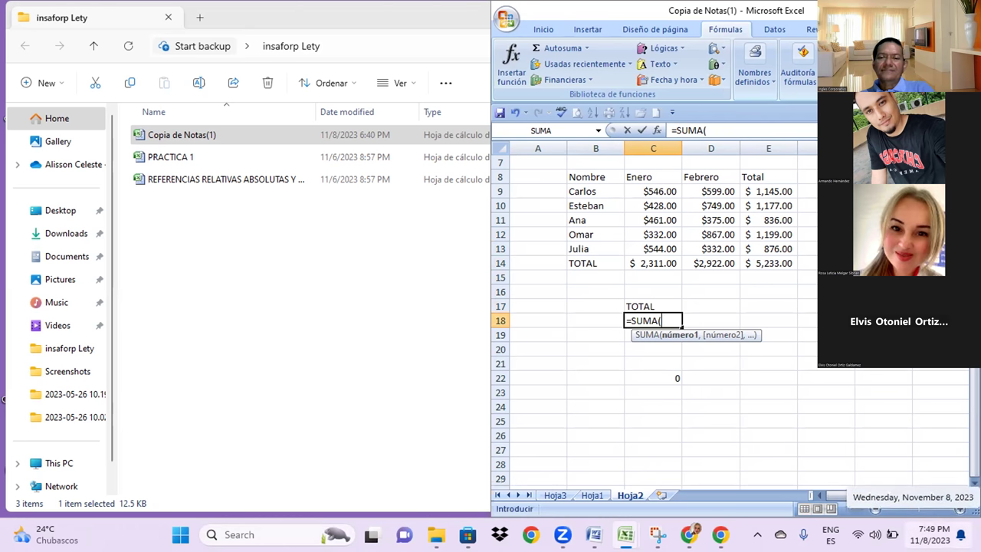
key("XF86MonBrightnessUp")
key("XF86MonBrightnessDown")
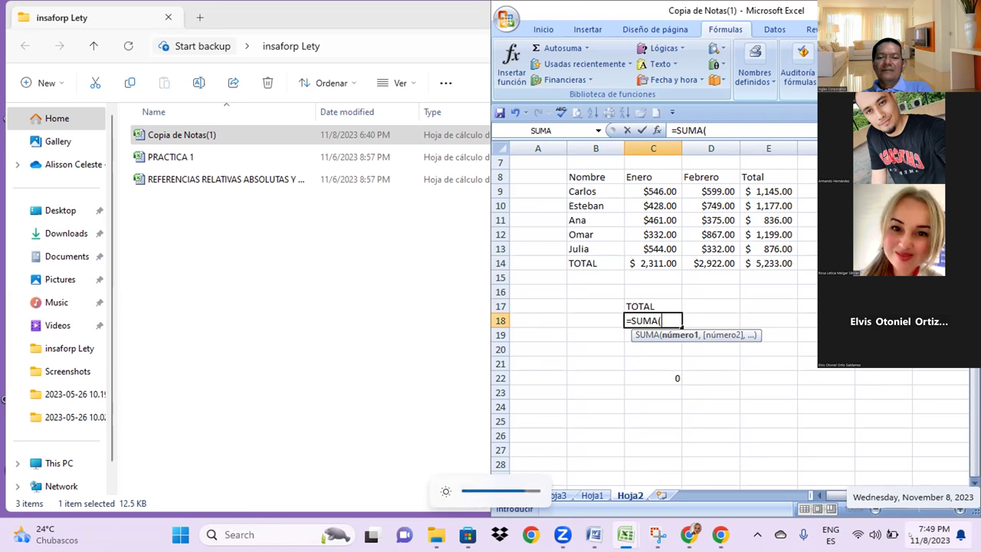
key("XF86MonBrightnessDown")
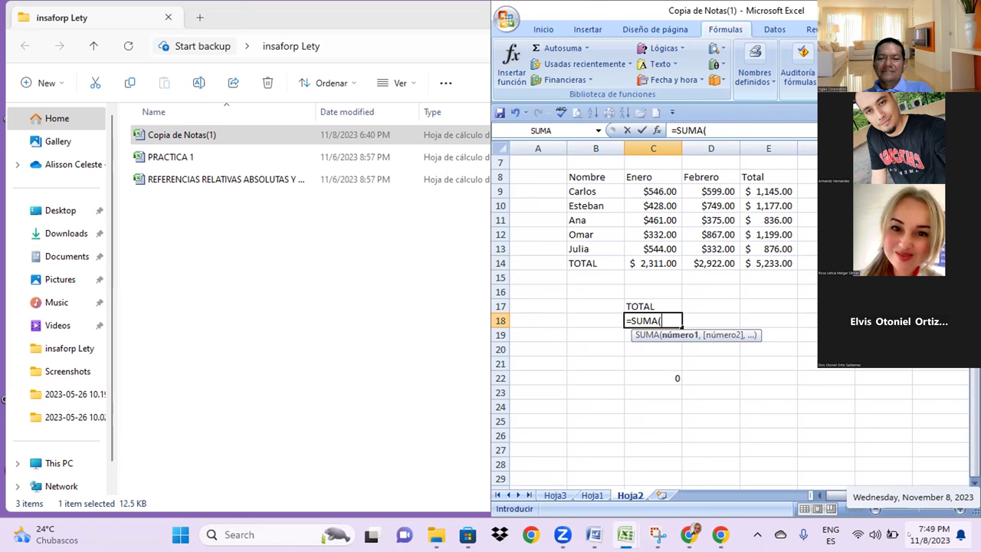
key("F3")
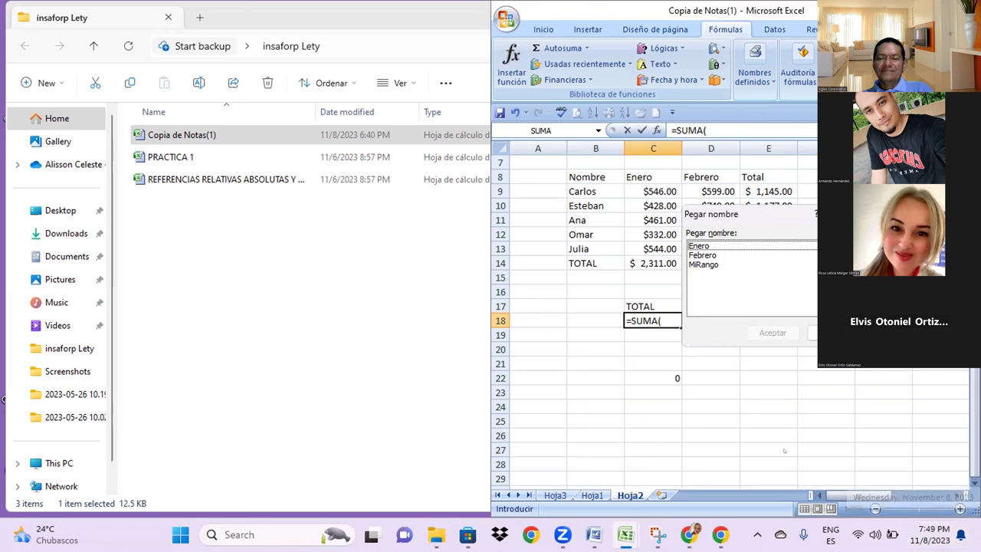
Paste the Enero and Febrero range names as the SUMA arguments, comma-separated
left_click(699, 245)
left_click(772, 331)
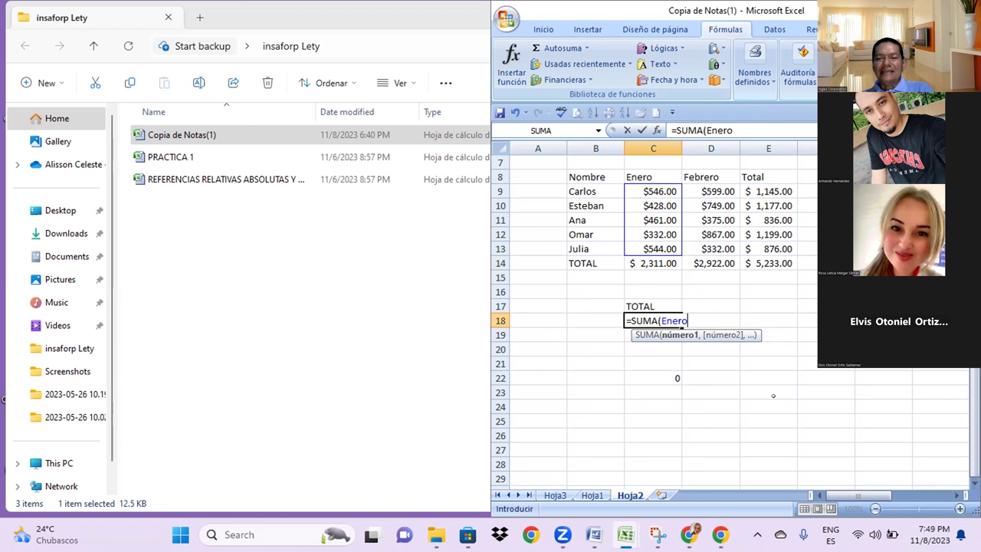
type(",")
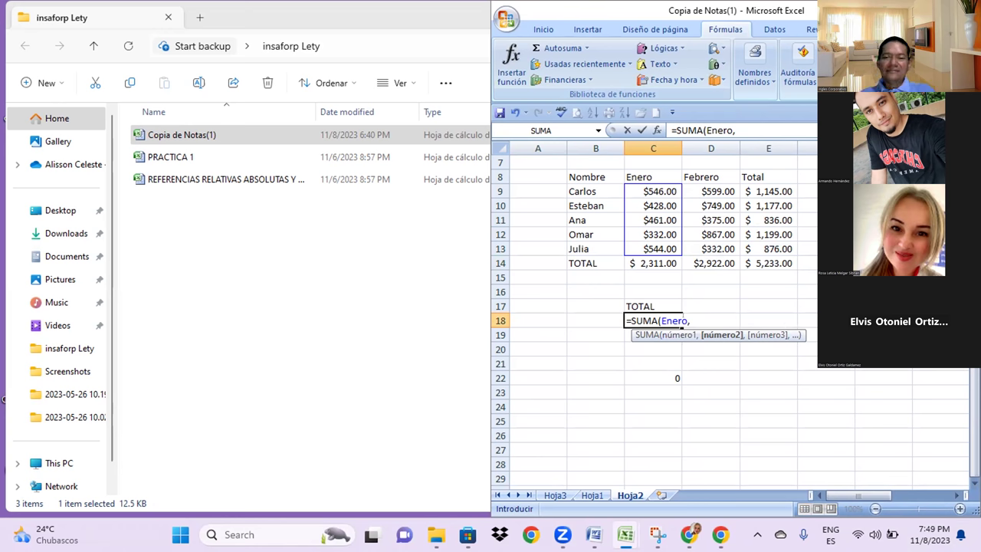
key("F3")
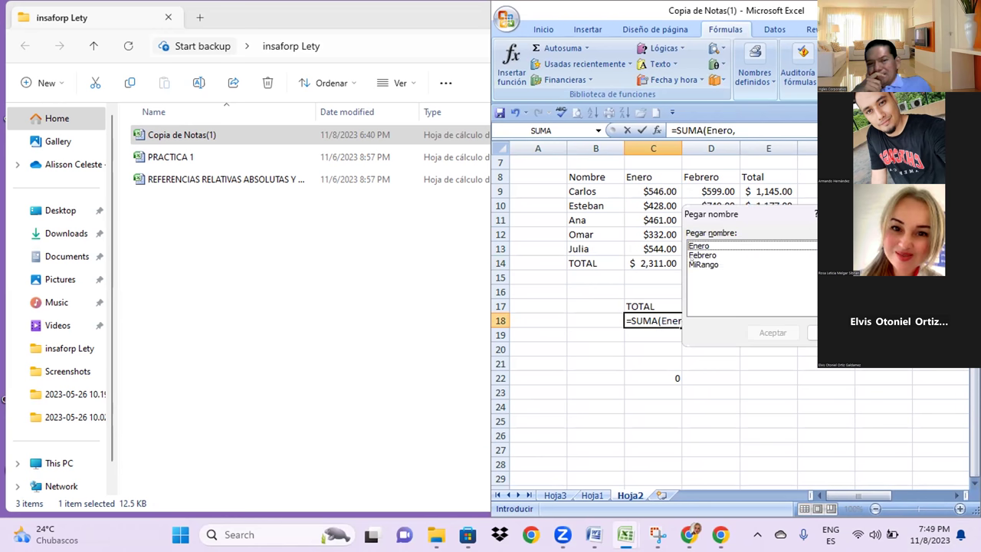
left_click(702, 254)
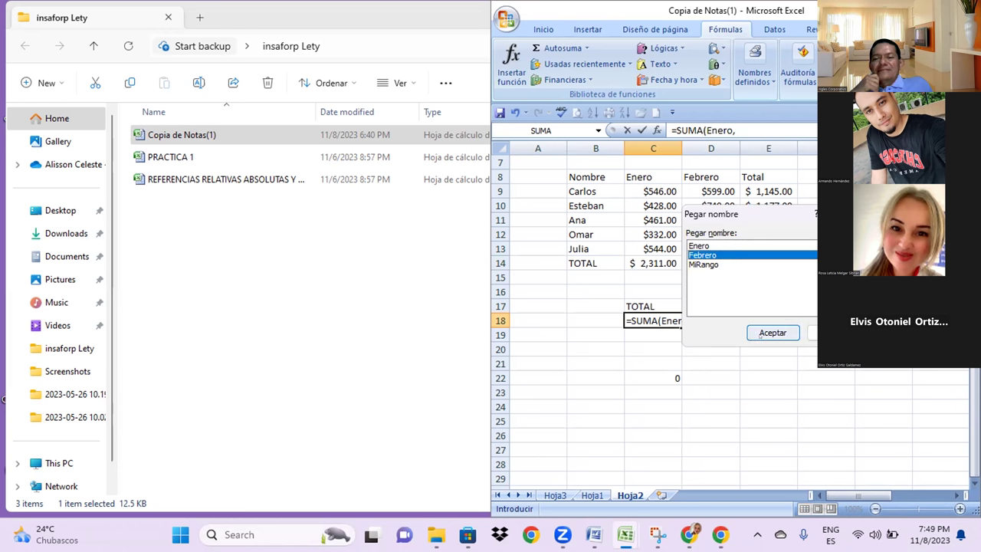
left_click(772, 333)
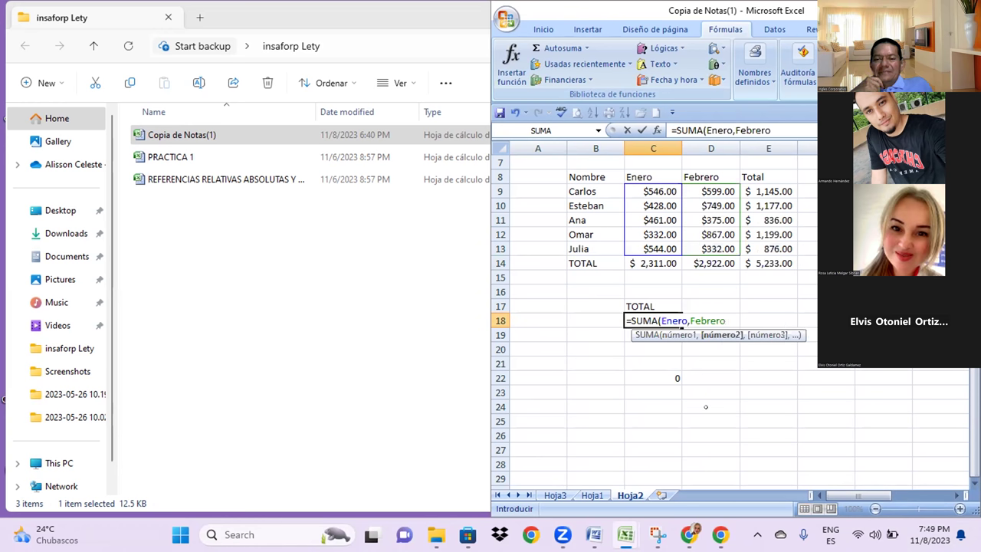
Close the parenthesis and commit =SUMA(Enero,Febrero) in C18, showing 5233
type("=")
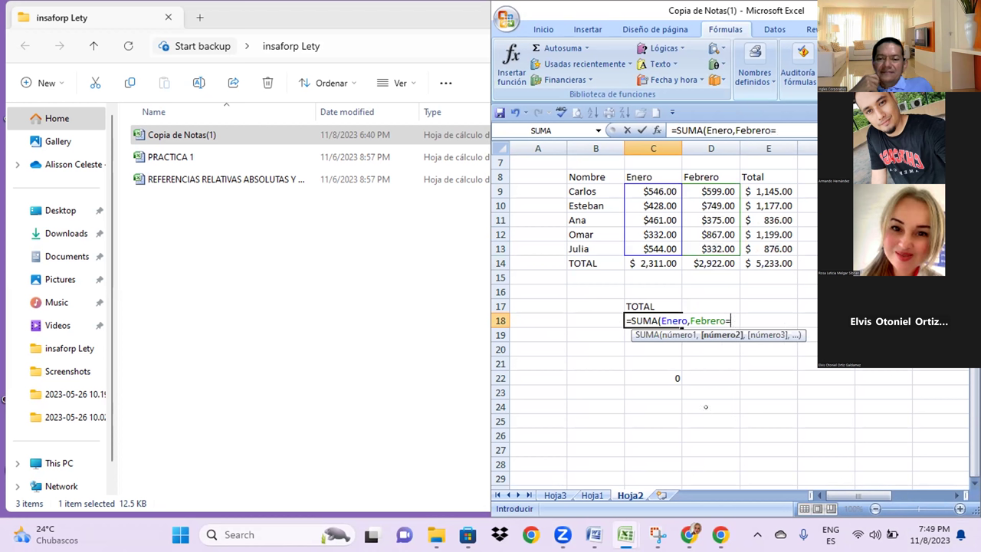
key("BackSpace")
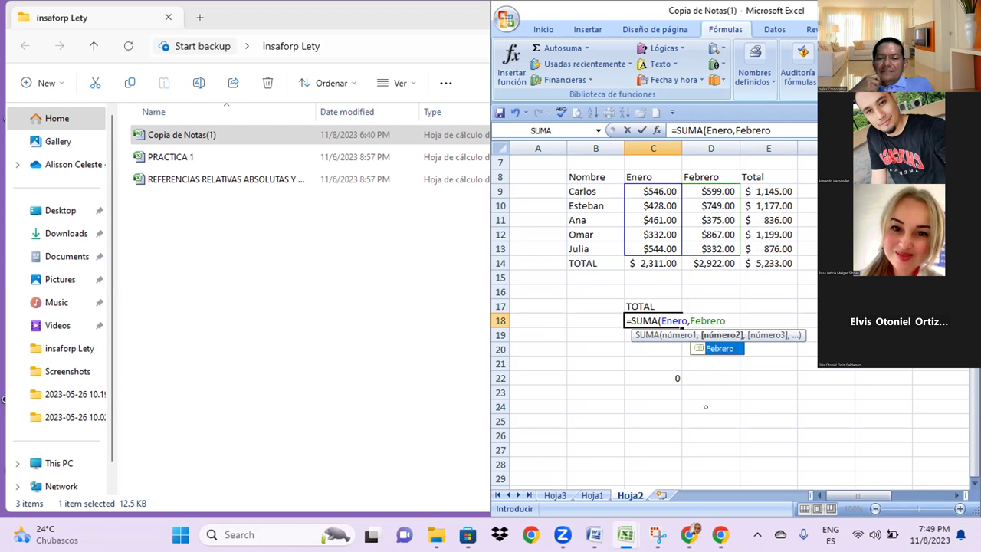
type("=")
key("BackSpace")
type(")")
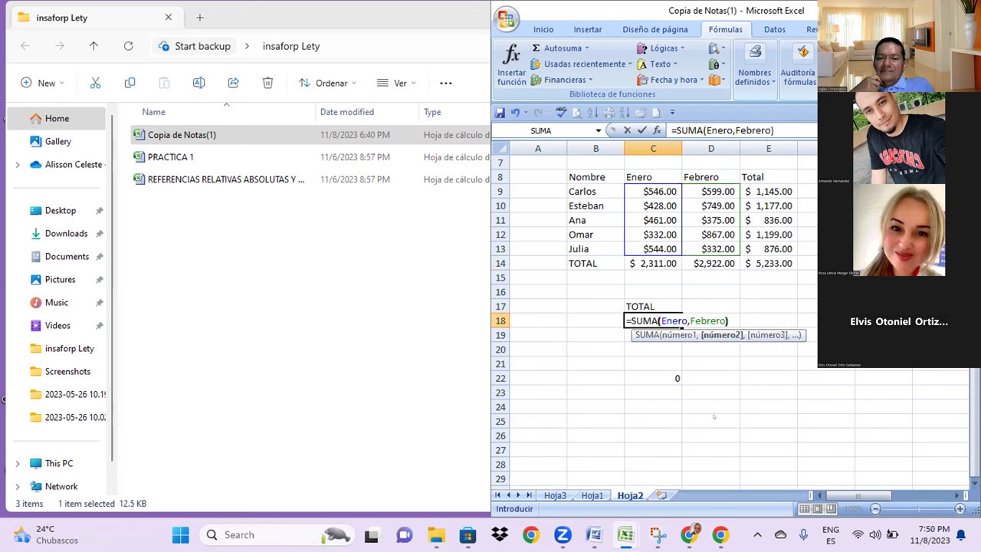
key("Return")
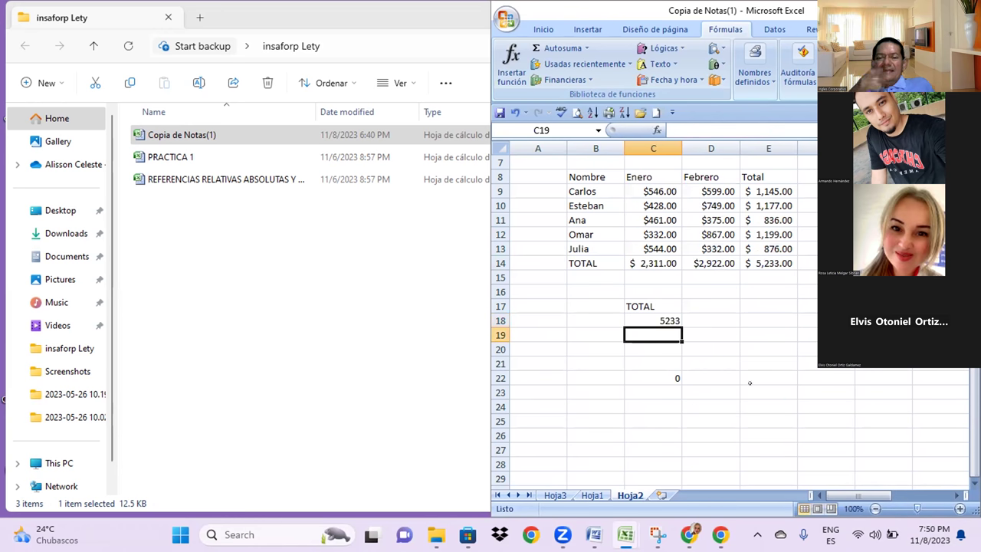
Format the C18 total as Moneda, then Contabilidad, so it reads $ 5,233.00
key("Up")
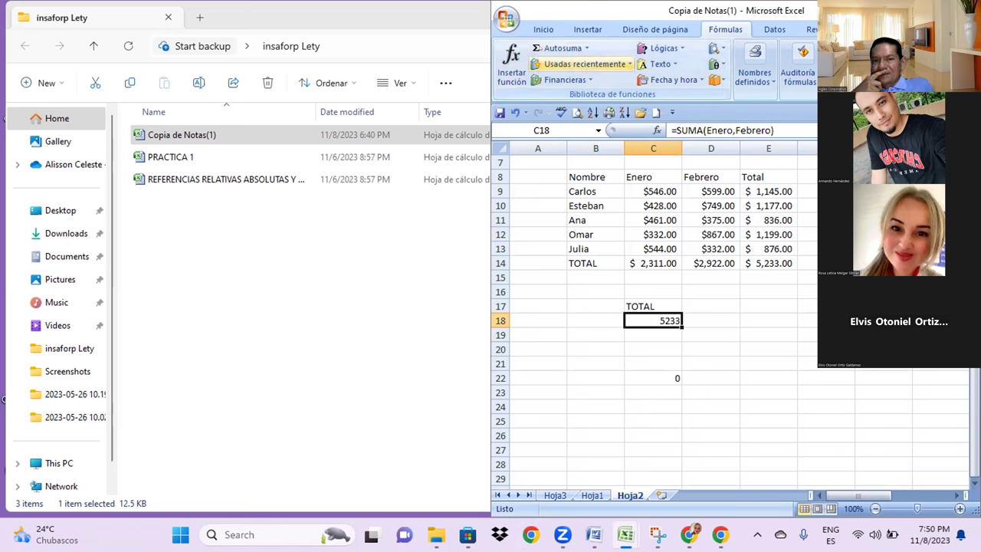
scroll(703, 49, "up", 3)
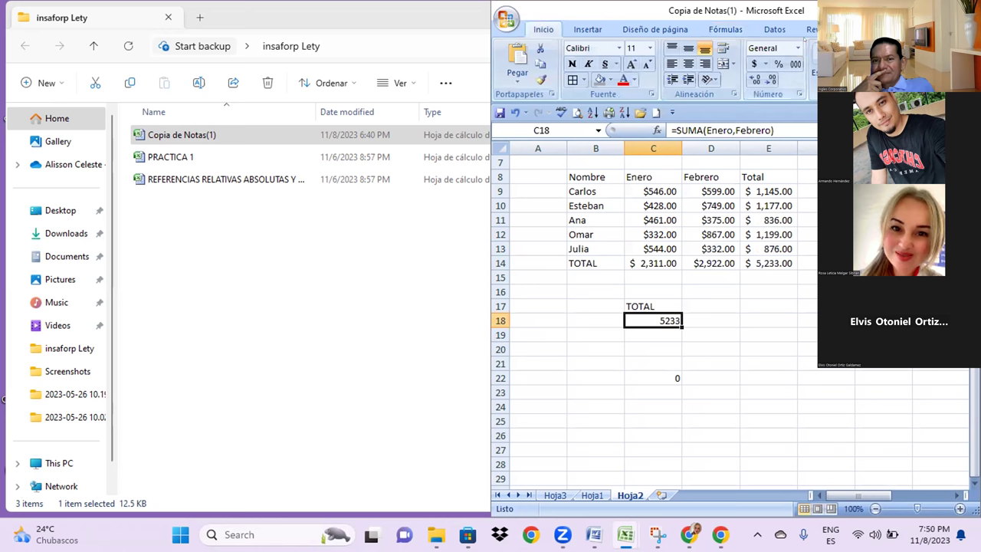
left_click(797, 48)
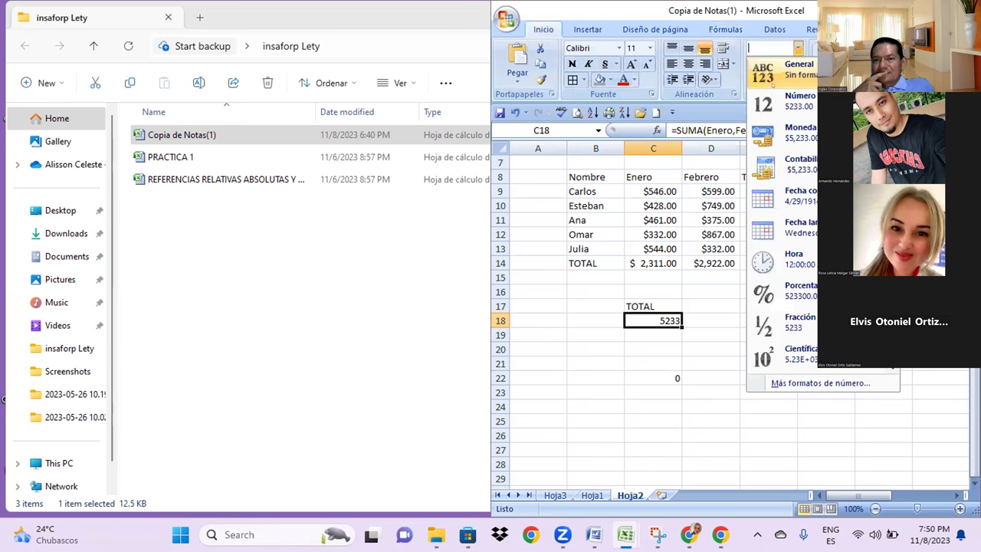
left_click(794, 129)
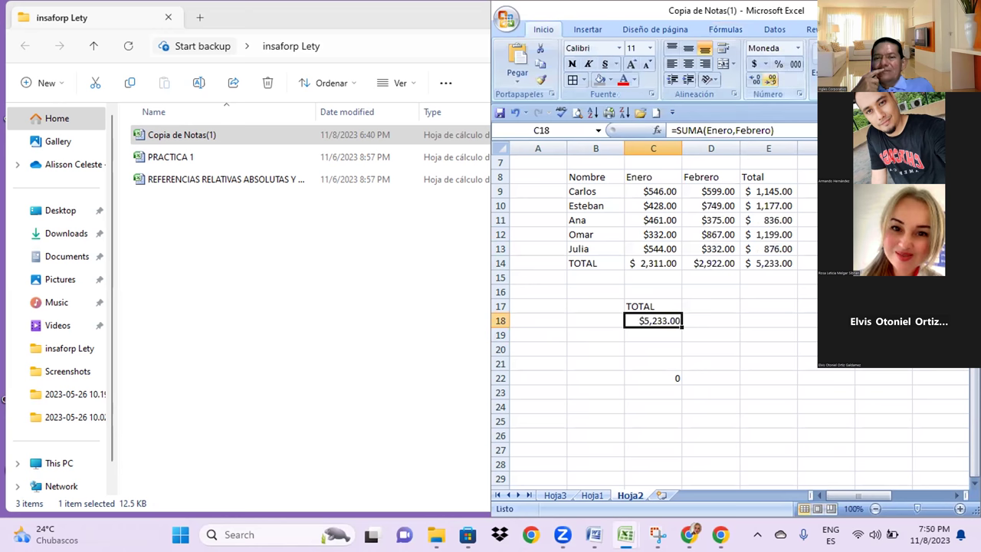
left_click(797, 48)
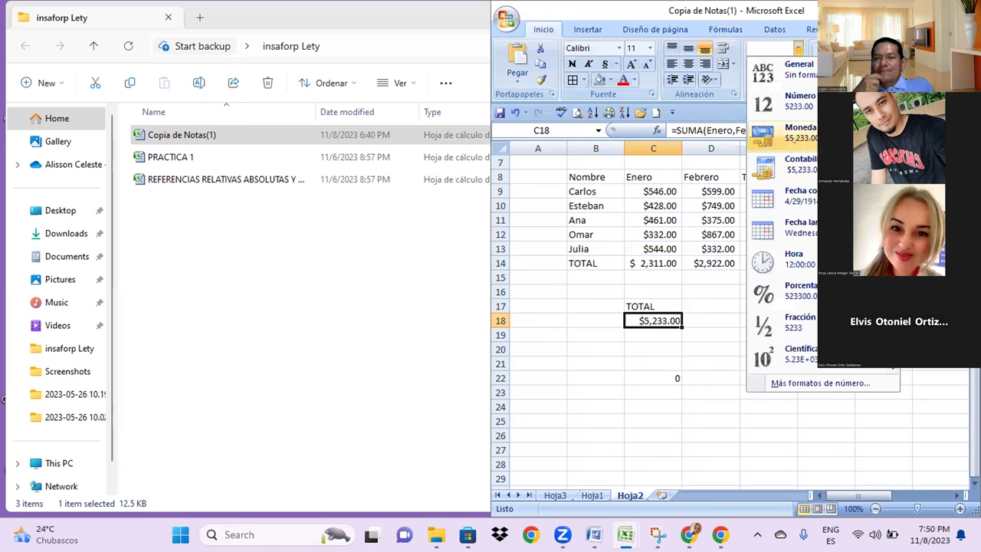
left_click(800, 164)
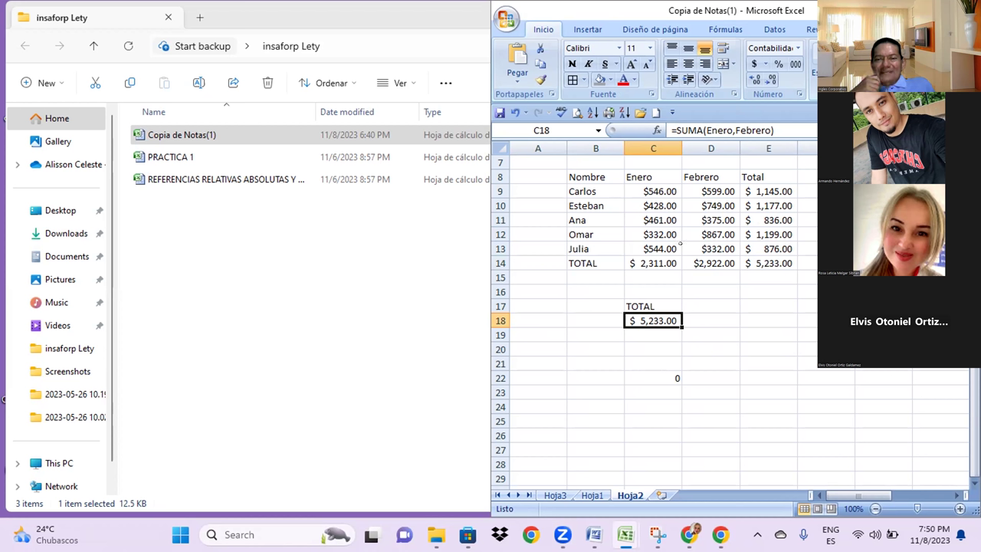
Apply Contabilidad format to the Enero amounts C9:C14 and the Febrero amounts D9:D14
left_click_drag(657, 189, 647, 260)
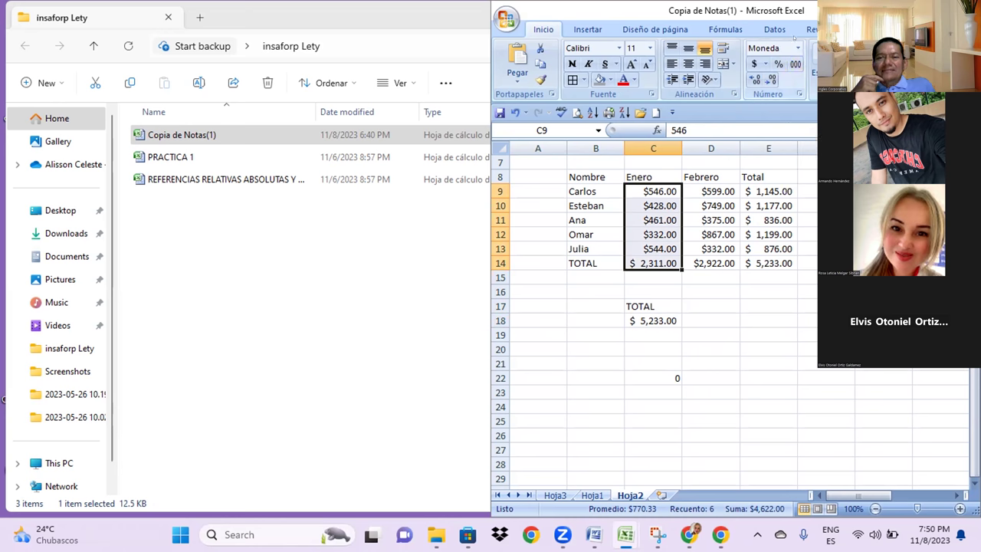
left_click(796, 48)
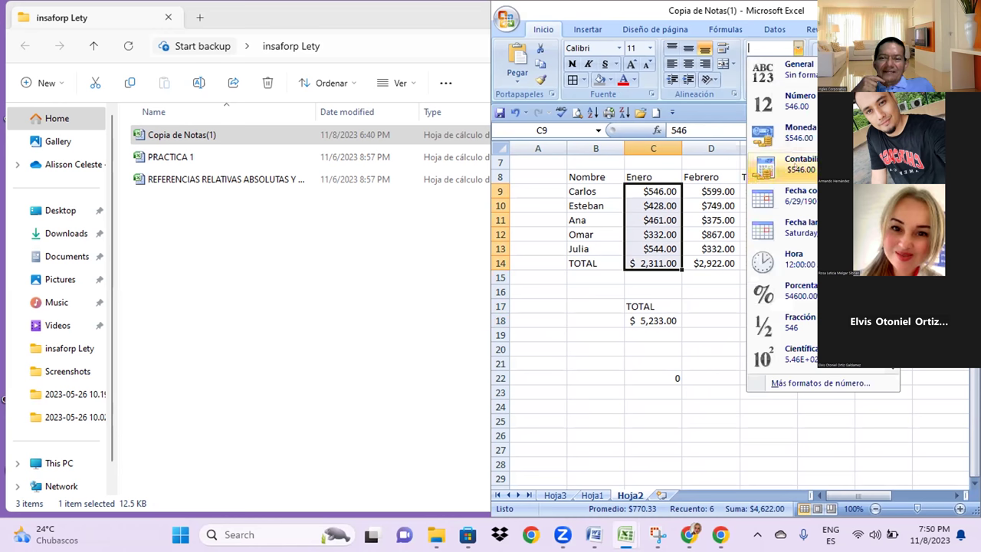
left_click(794, 163)
mouse_move(711, 191)
left_mouse_down()
mouse_move(704, 259)
mouse_move(768, 260)
left_mouse_up()
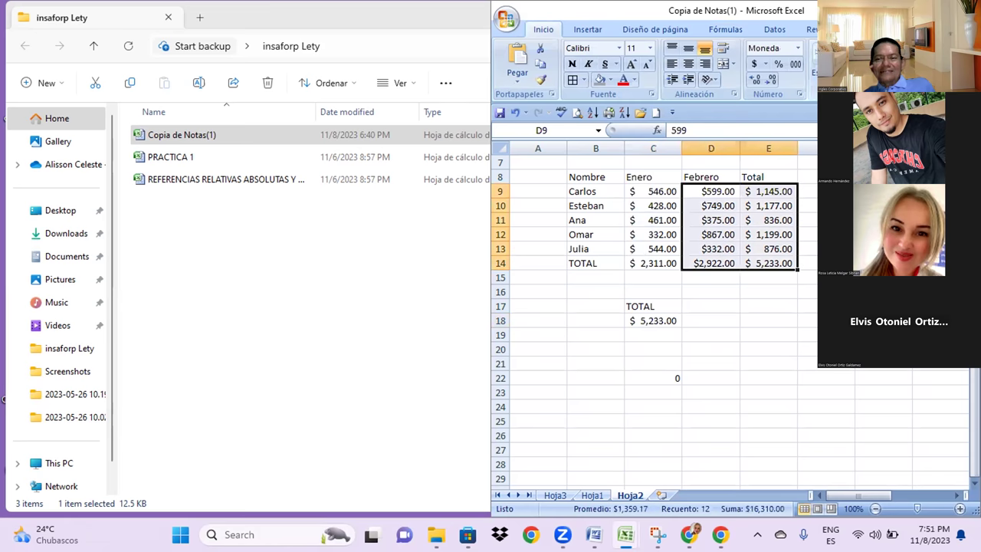
left_click(797, 48)
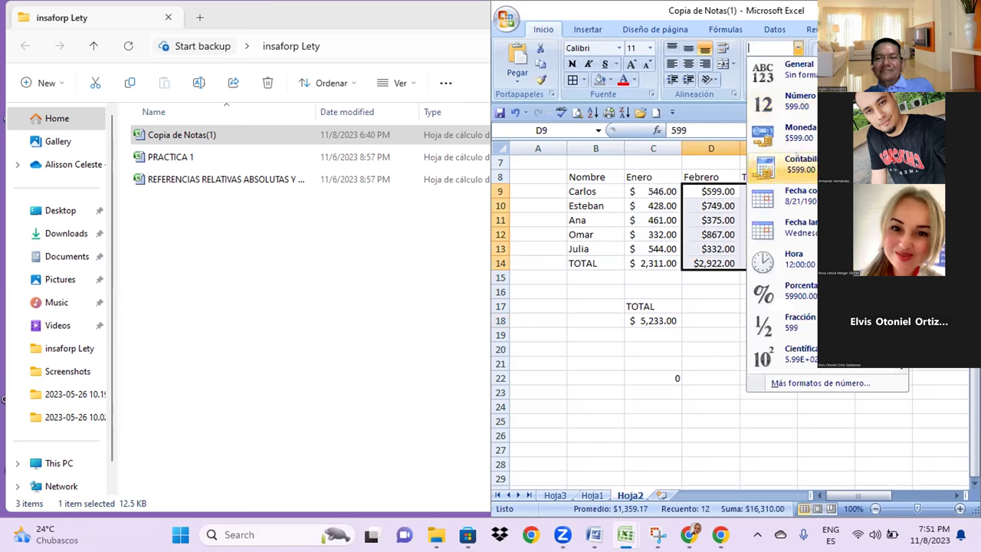
left_click(794, 162)
left_click(740, 343)
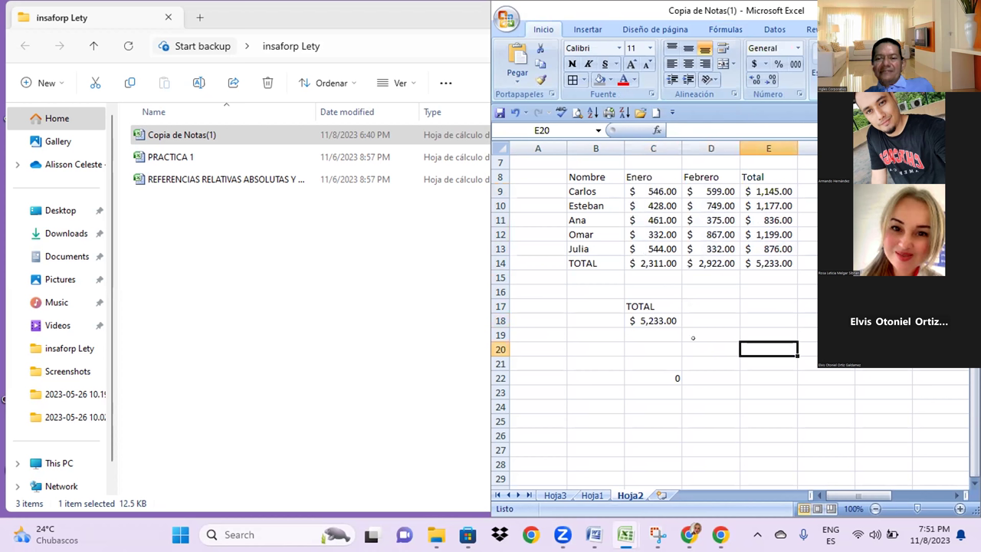